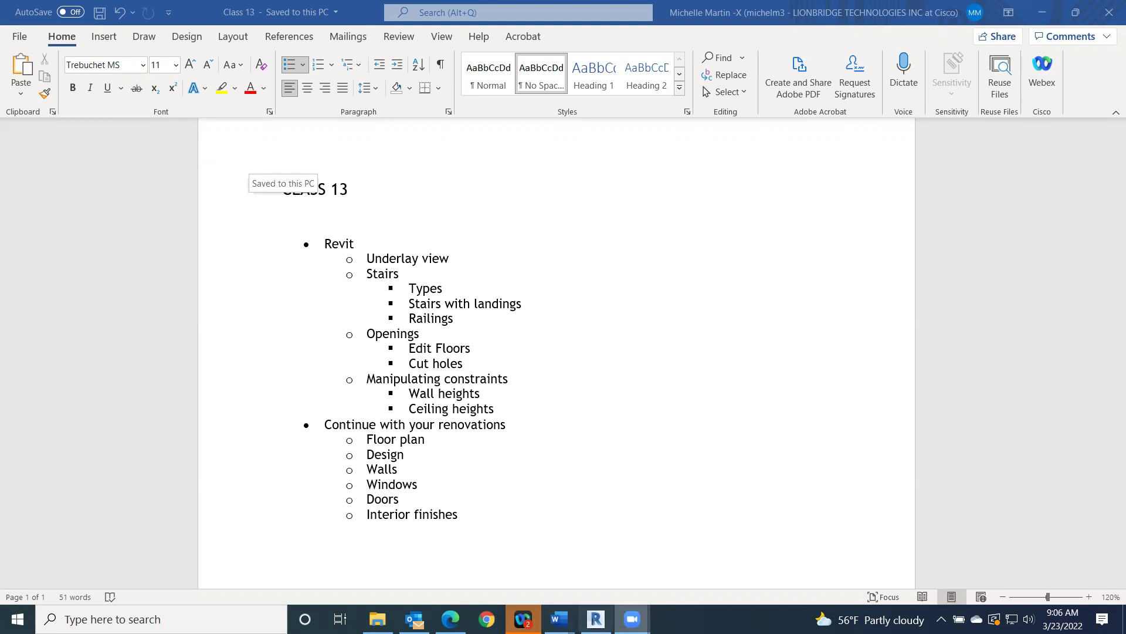
Switch to Revit and set the 3D view's visual style to Realistic
{"action": "left_click", "coordinate": [596, 619]}
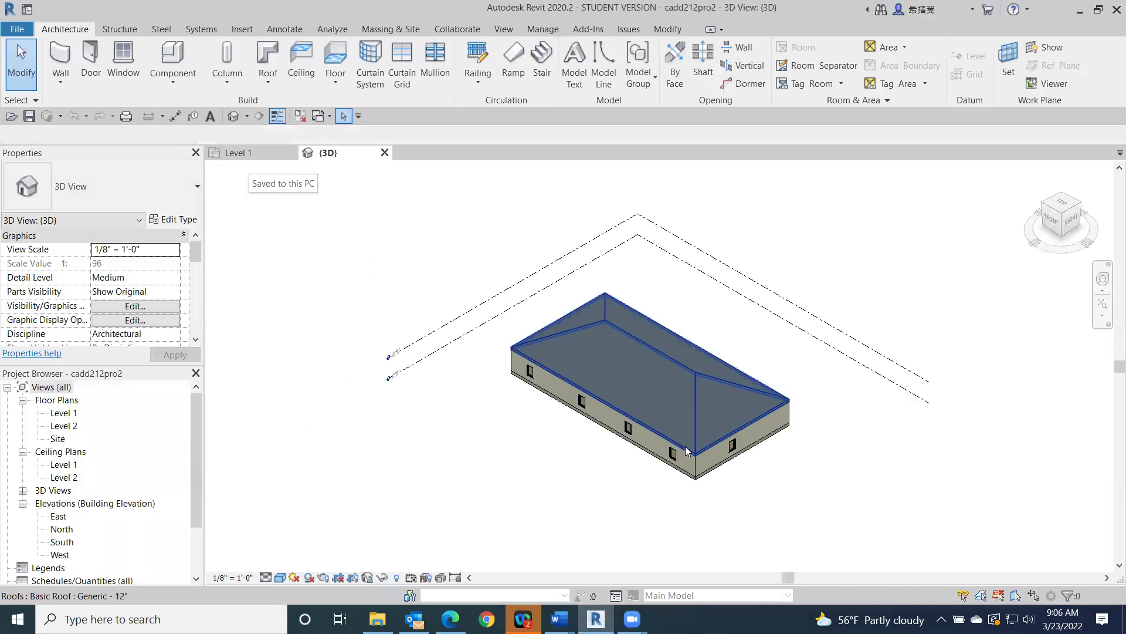
{"action": "left_click", "coordinate": [522, 466]}
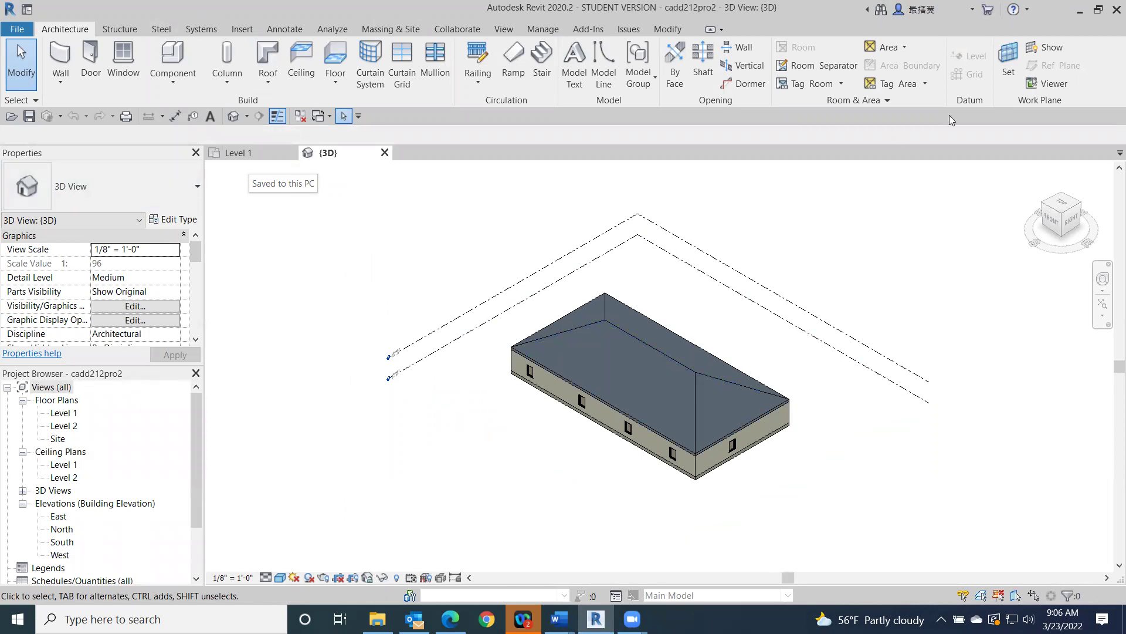
{"action": "left_click", "coordinate": [1062, 224]}
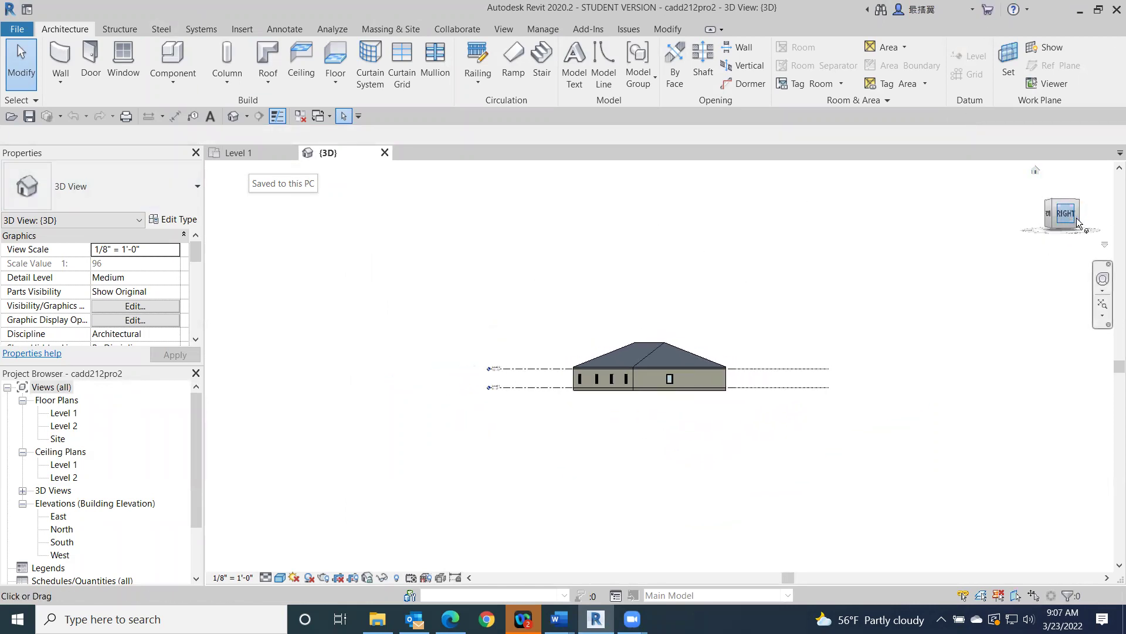
{"action": "left_click", "coordinate": [280, 578]}
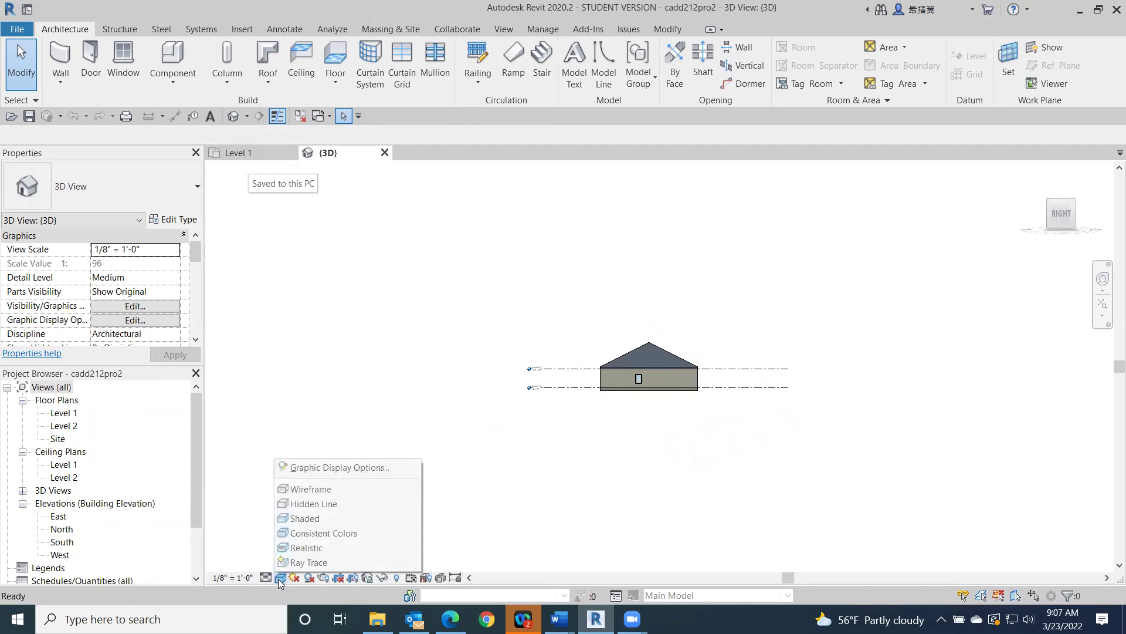
{"action": "left_click", "coordinate": [306, 547]}
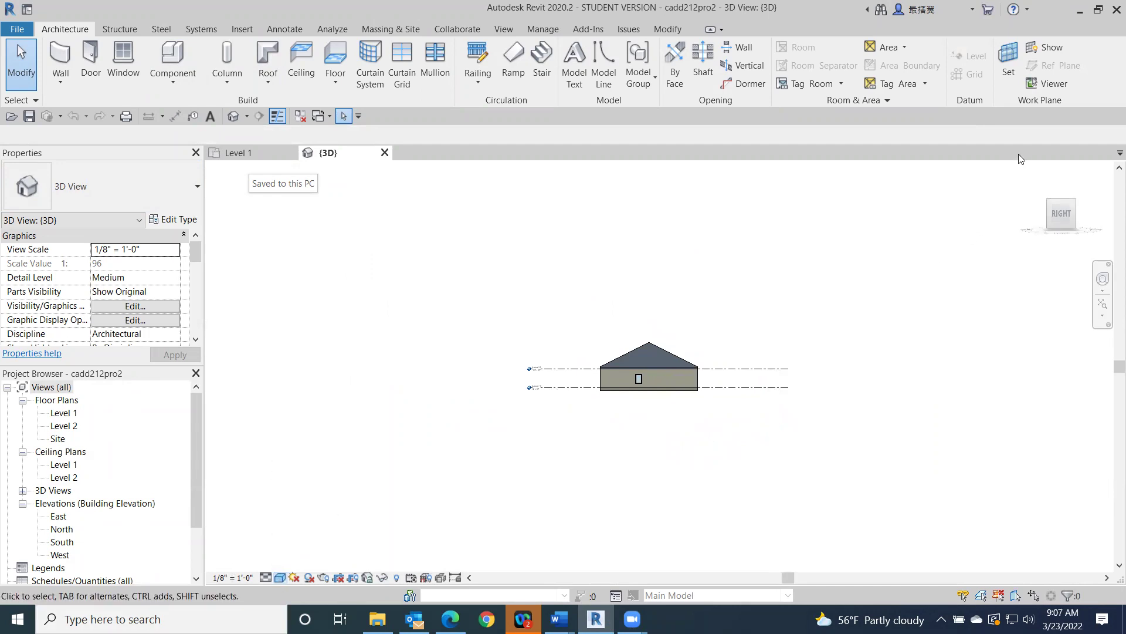
Examine the building's exterior walls, windows and roof from several sides in the 3D view
{"action": "left_click", "coordinate": [1078, 206]}
{"action": "left_click", "coordinate": [1078, 241]}
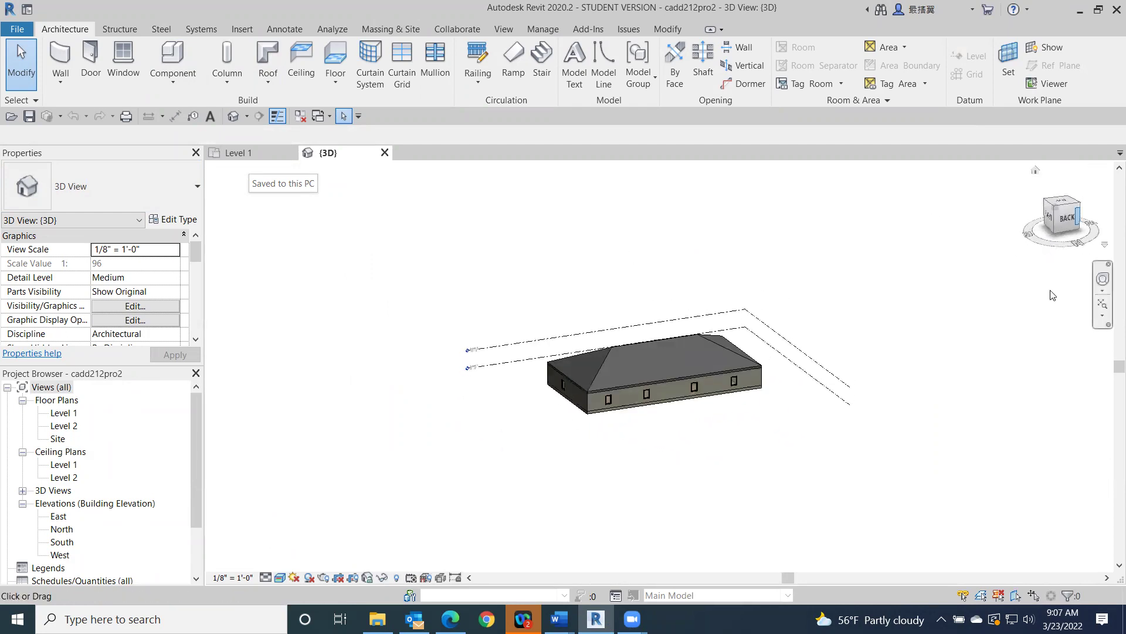
{"action": "scroll", "coordinate": [675, 440], "scroll_direction": "up", "scroll_amount": 6}
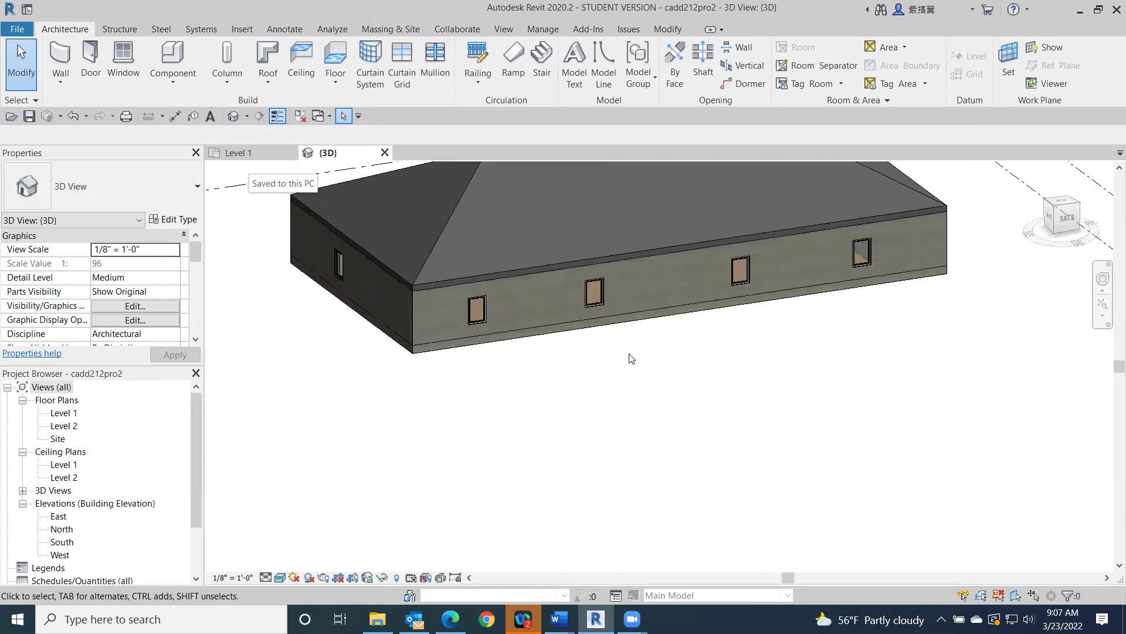
{"action": "left_click", "coordinate": [1075, 209]}
{"action": "middle_click_drag", "start_coordinate": [998, 240], "coordinate": [259, 254], "text": "shift"}
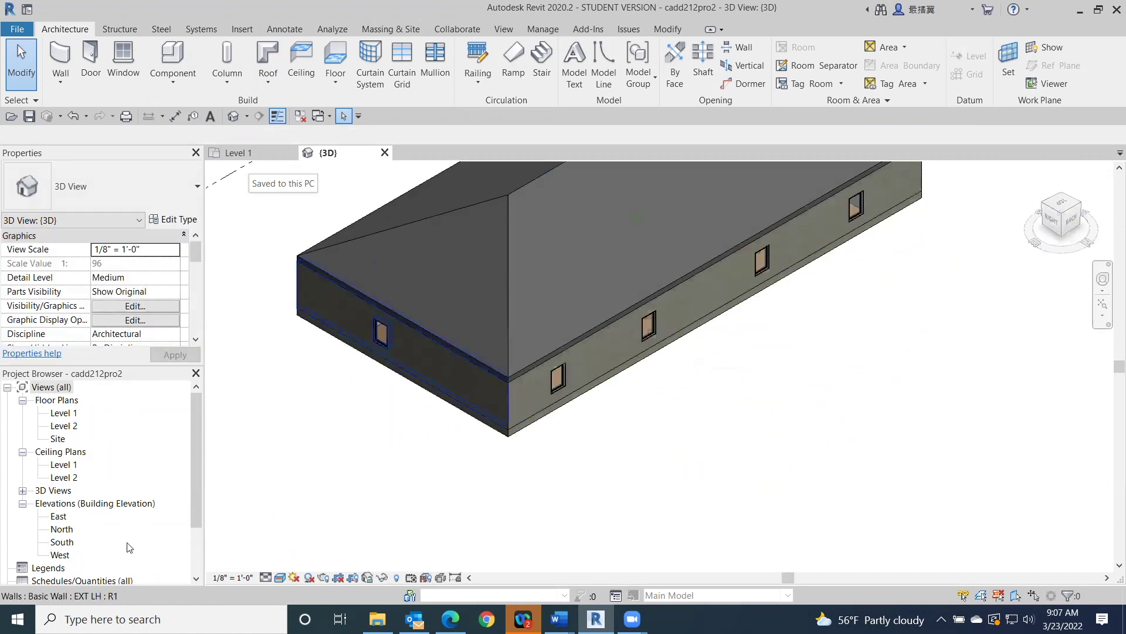
Open the Level 1 floor plan and frame the whole building layout
{"action": "double_click", "coordinate": [64, 413]}
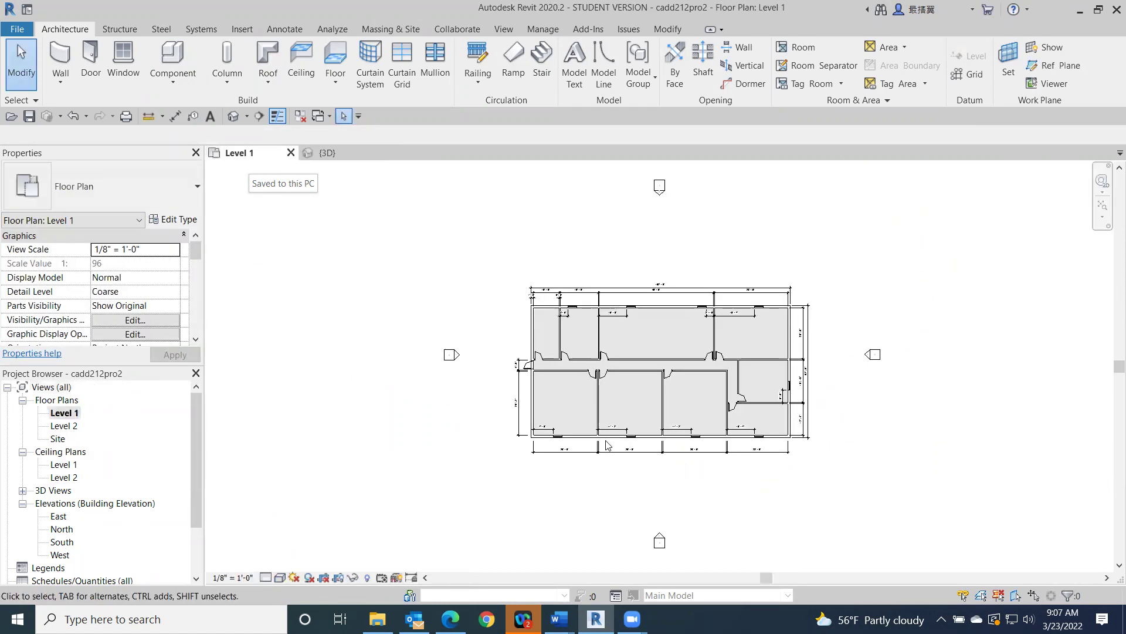
{"action": "scroll", "coordinate": [581, 345], "scroll_direction": "up", "scroll_amount": 5}
{"action": "middle_click_drag", "start_coordinate": [644, 319], "coordinate": [645, 236]}
{"action": "scroll", "coordinate": [645, 236], "scroll_direction": "down", "scroll_amount": 3}
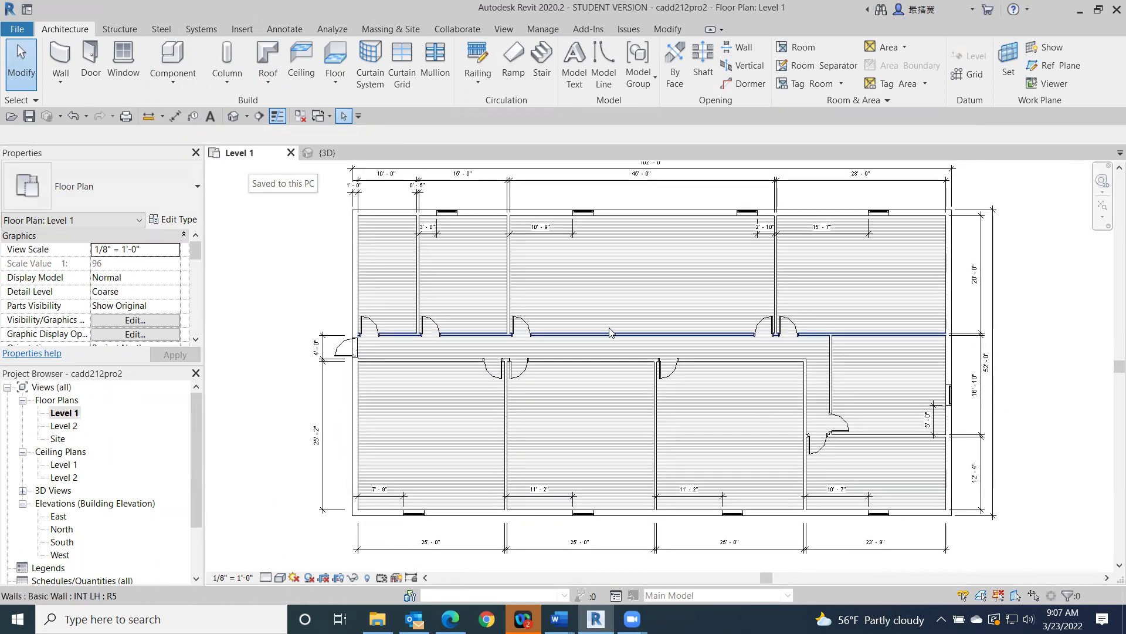
Hide the Dimensions annotation category in the Level 1 floor plan through the Visibility/Graphic Overrides
{"action": "left_click", "coordinate": [839, 183]}
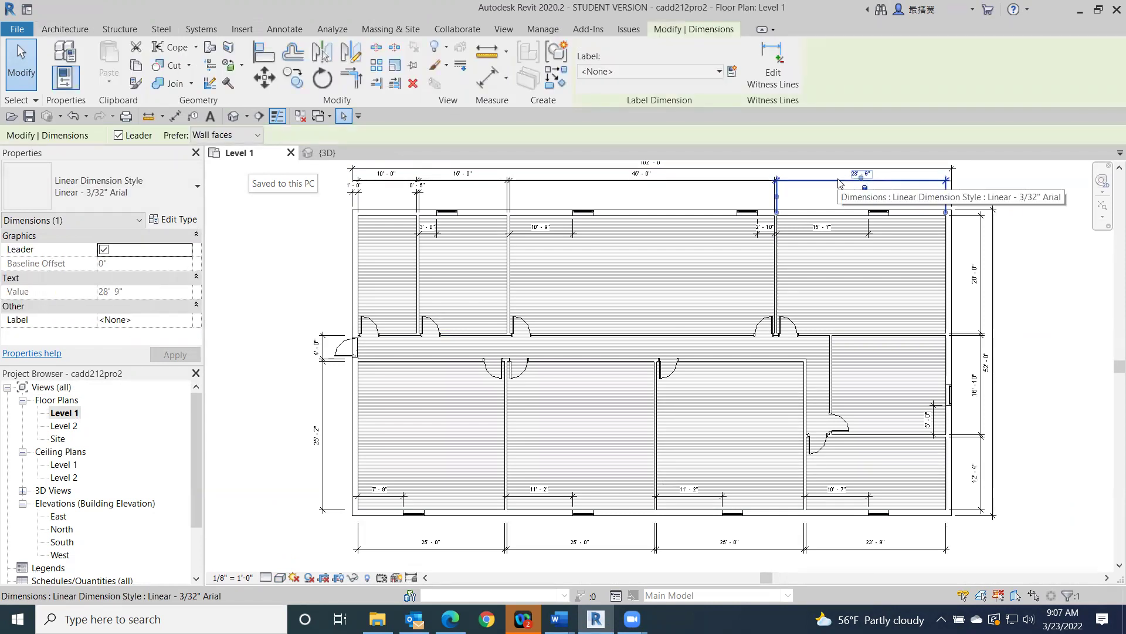
{"action": "left_click", "coordinate": [981, 174]}
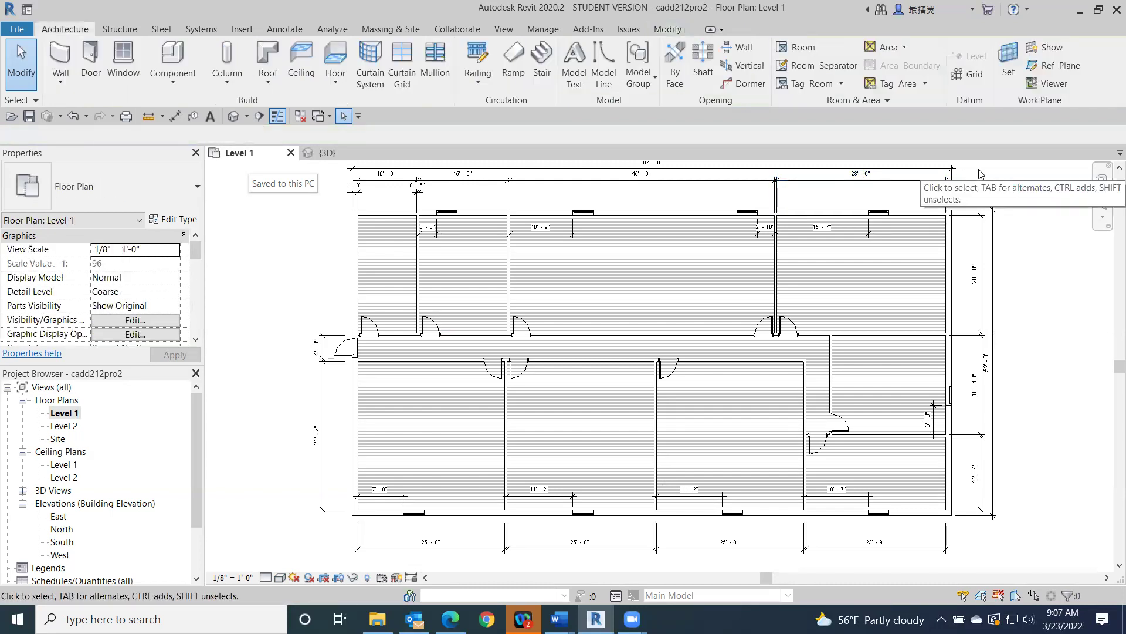
{"action": "key", "text": "v"}
{"action": "key", "text": "g"}
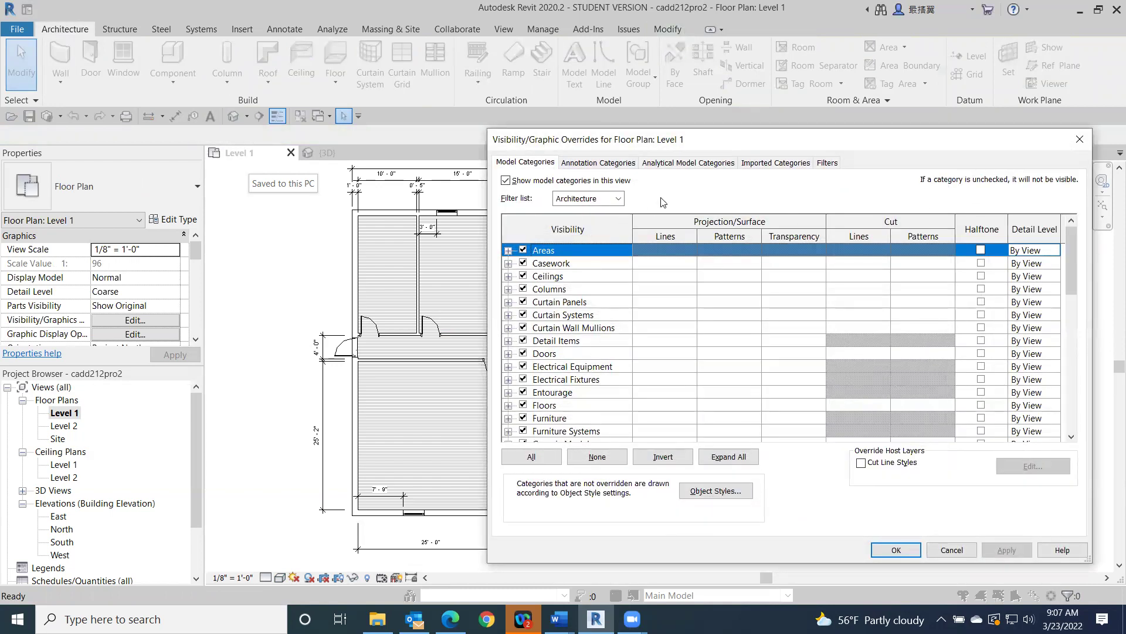
{"action": "left_click", "coordinate": [593, 164]}
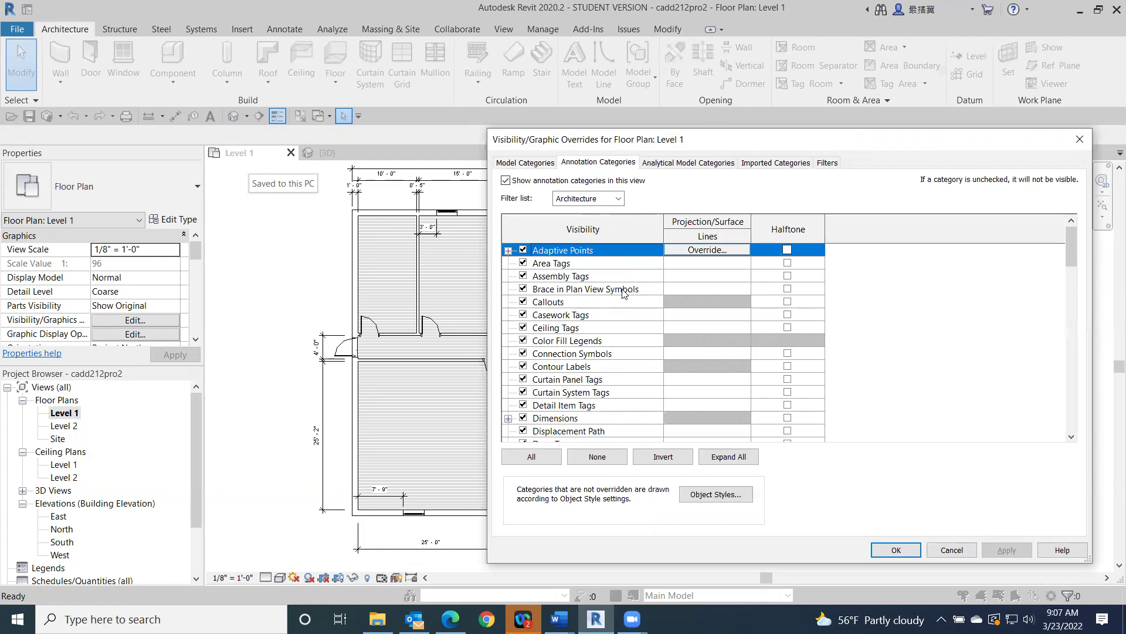
{"action": "left_click", "coordinate": [523, 417]}
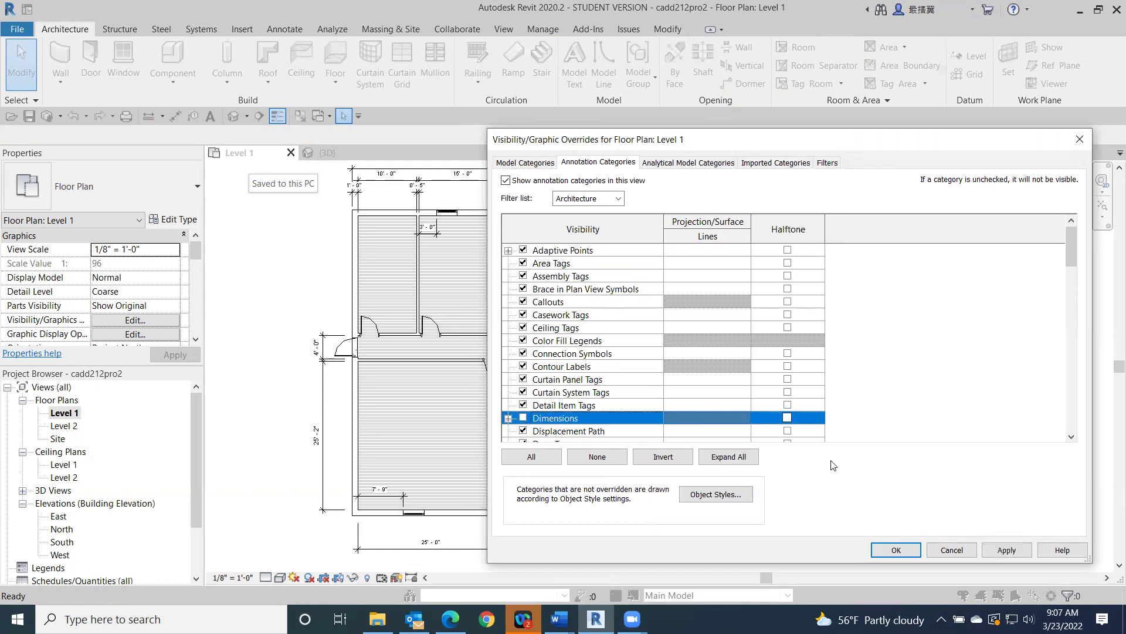
{"action": "left_click", "coordinate": [1005, 549]}
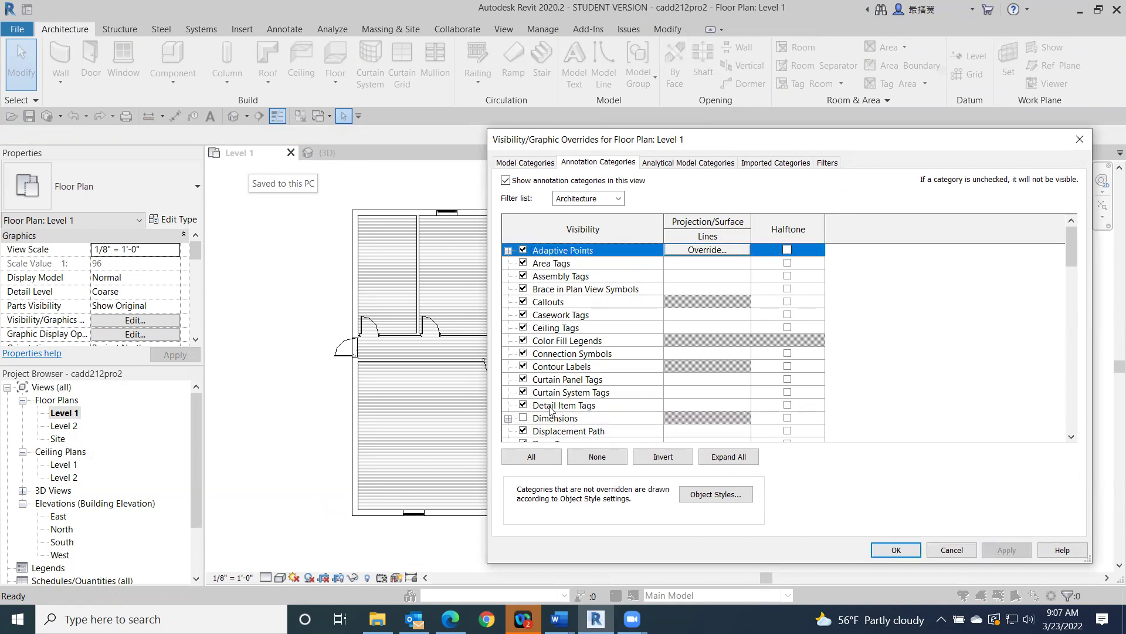
{"action": "left_click", "coordinate": [896, 550]}
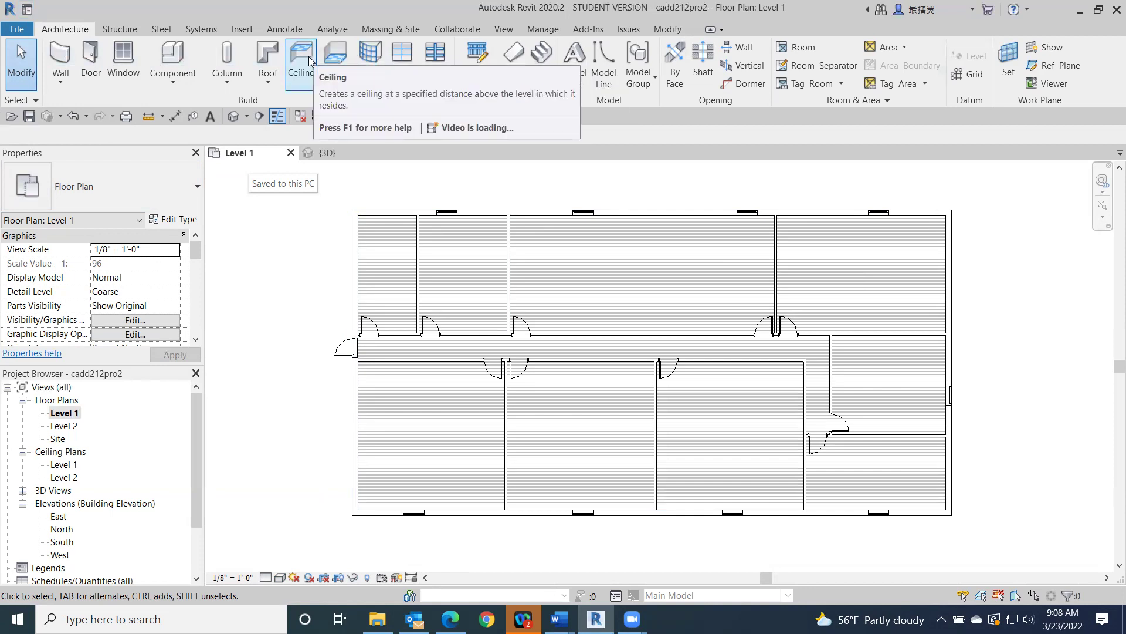
Create a Wood Joist 10" - Wood Finish floor on Level 1, bounded by the four exterior walls
{"action": "left_click", "coordinate": [335, 59]}
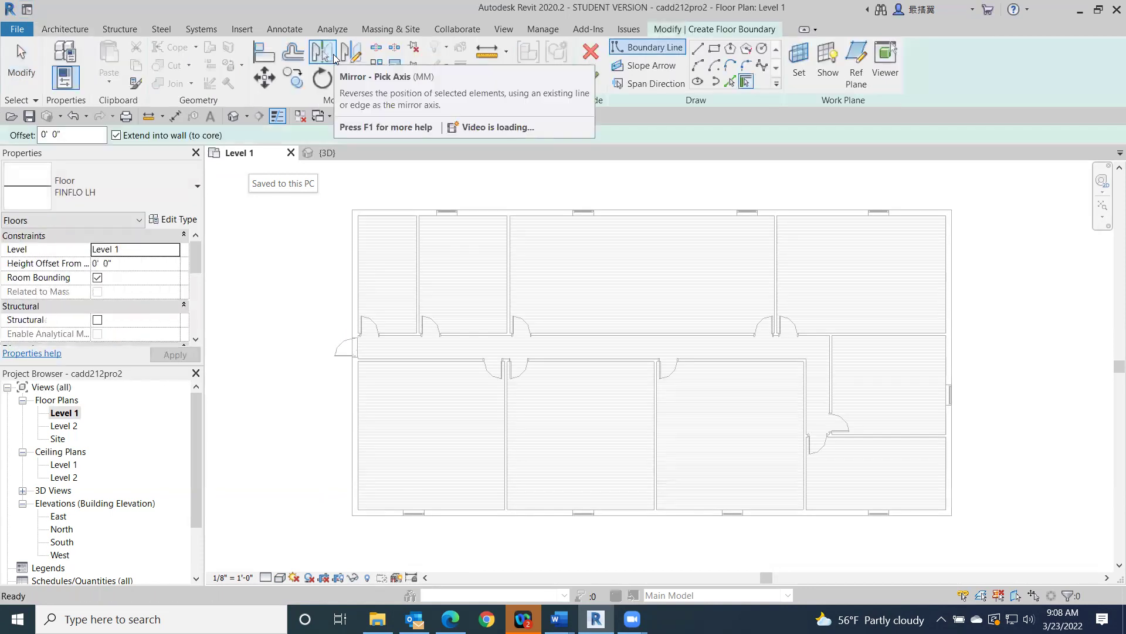
{"action": "left_click", "coordinate": [129, 191]}
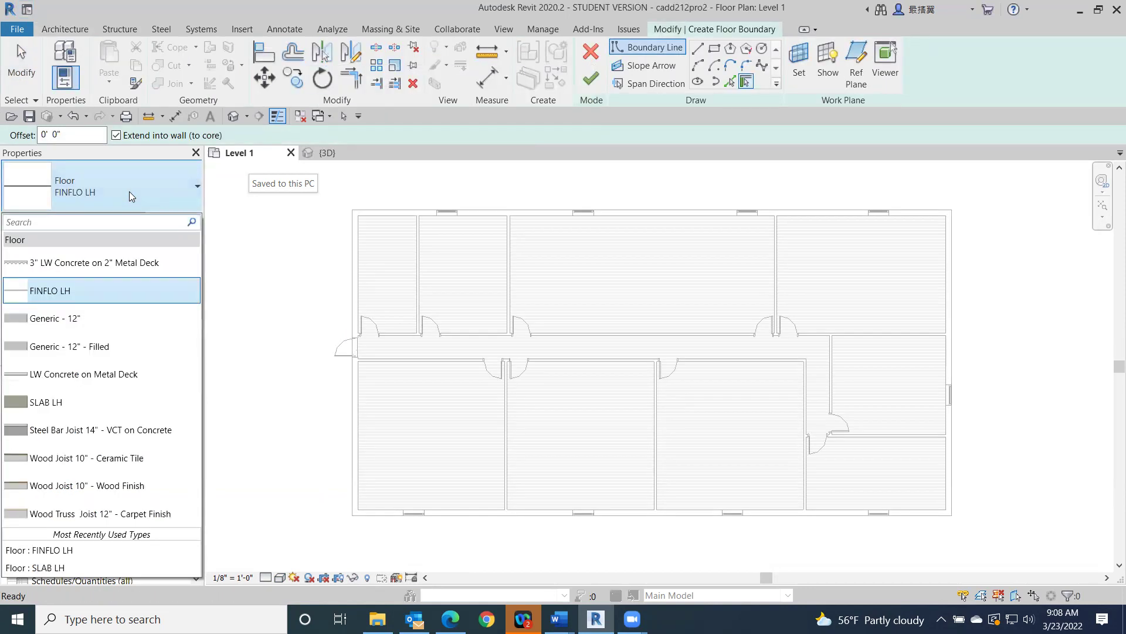
{"action": "left_click", "coordinate": [85, 487]}
{"action": "left_click", "coordinate": [394, 224]}
{"action": "left_click", "coordinate": [357, 277]}
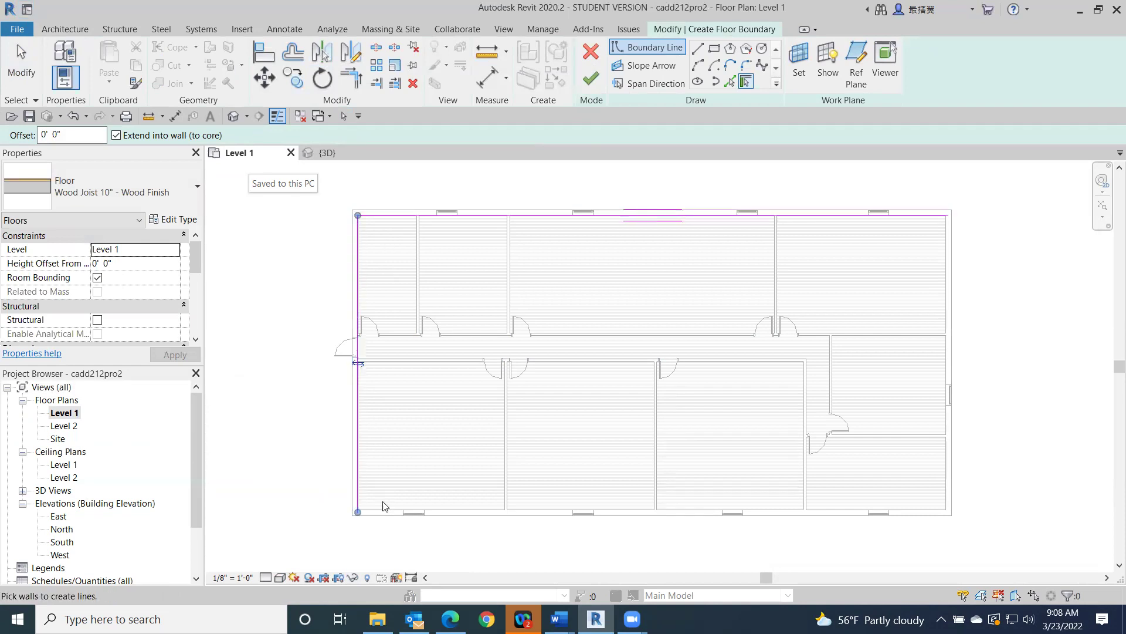
{"action": "left_click", "coordinate": [378, 510]}
{"action": "left_click", "coordinate": [945, 346]}
{"action": "left_click", "coordinate": [945, 352]}
{"action": "left_click", "coordinate": [591, 79]}
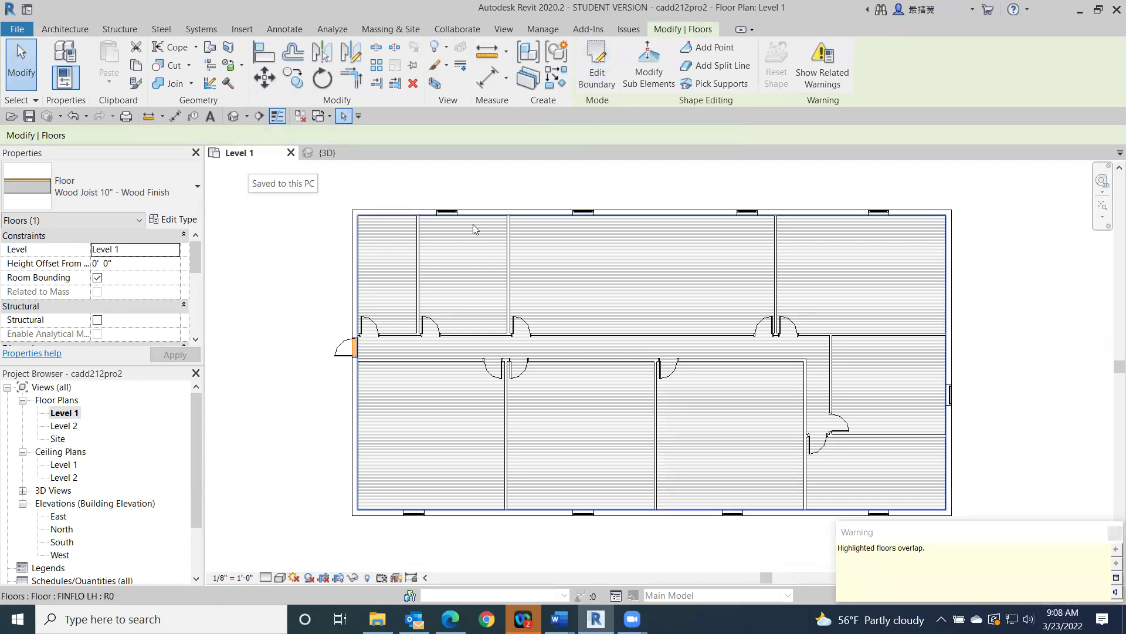
Open the 3D view and temporarily hide the Generic - 12" roof
{"action": "left_click", "coordinate": [231, 116]}
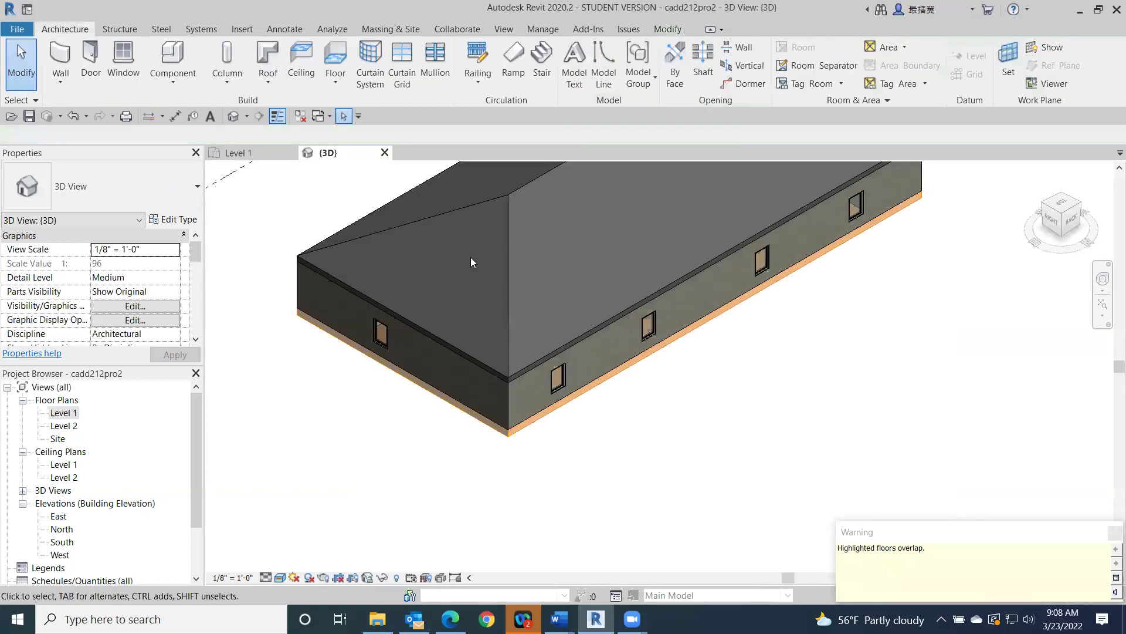
{"action": "left_click", "coordinate": [543, 261]}
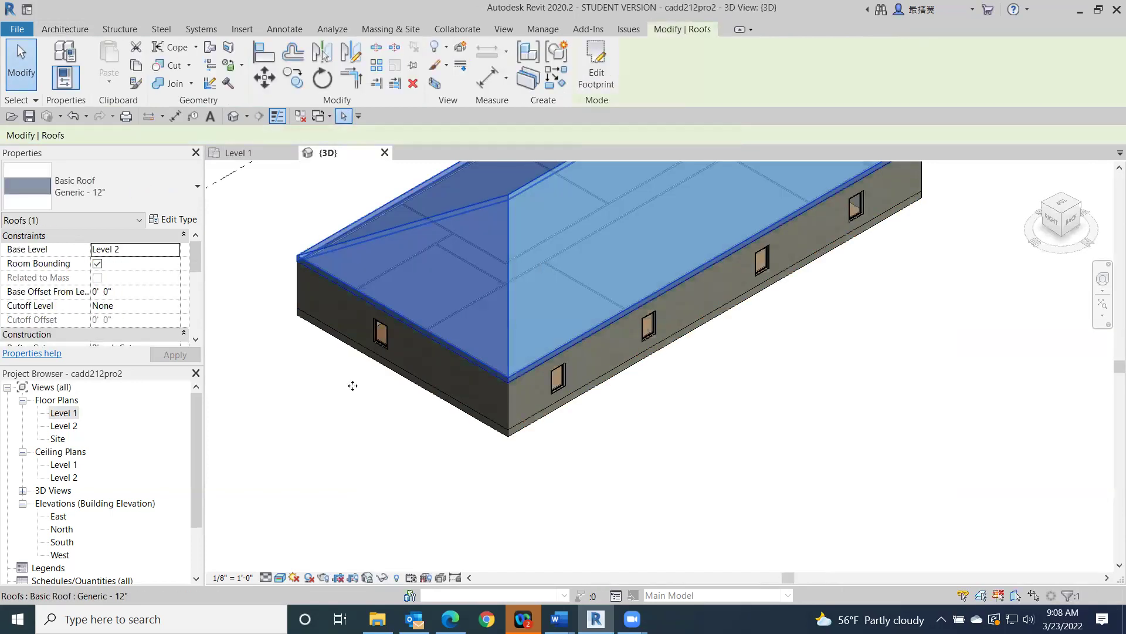
{"action": "left_click", "coordinate": [382, 578]}
{"action": "left_click", "coordinate": [392, 538]}
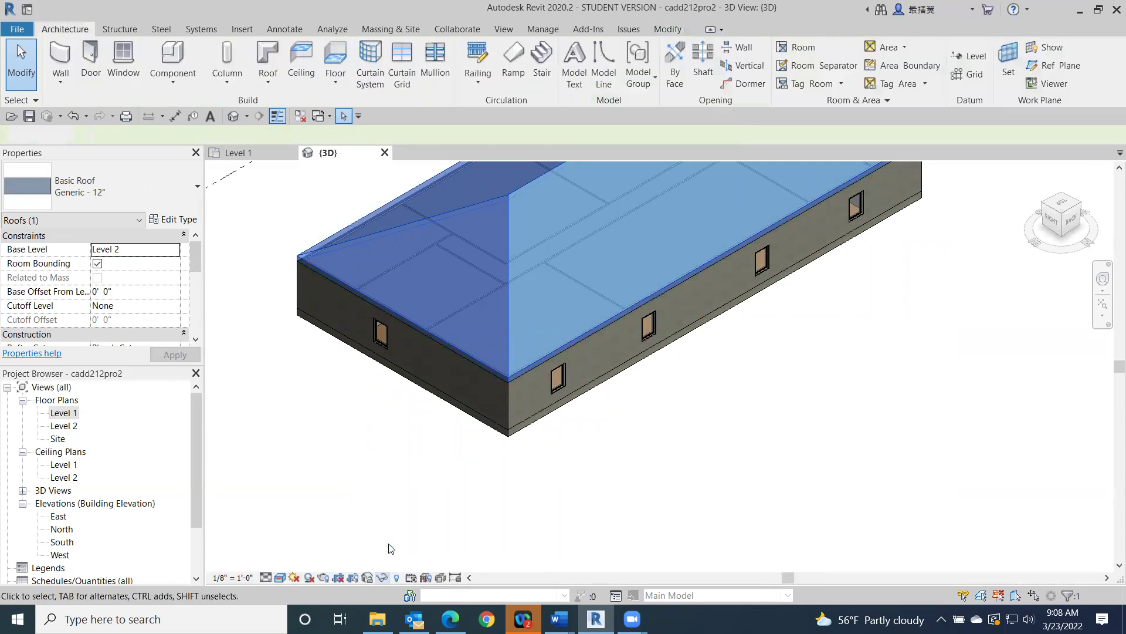
Temporarily hide the 2' x 4' ACT System ceiling in the 3D view
{"action": "left_click", "coordinate": [518, 317]}
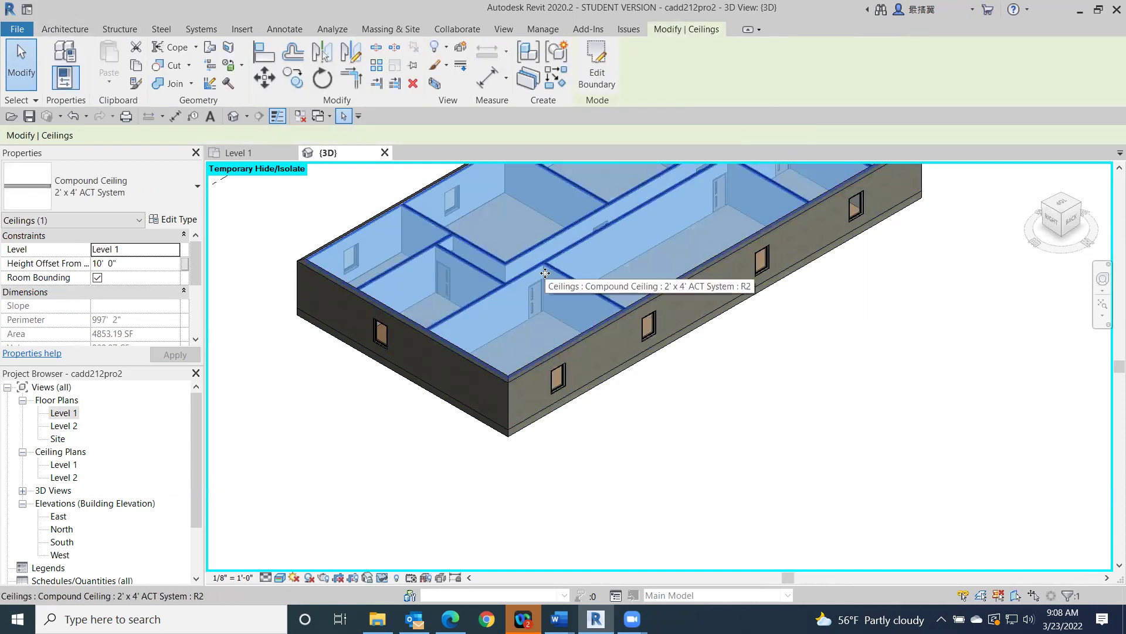
{"action": "middle_click_drag", "start_coordinate": [593, 309], "coordinate": [599, 347], "text": "shift"}
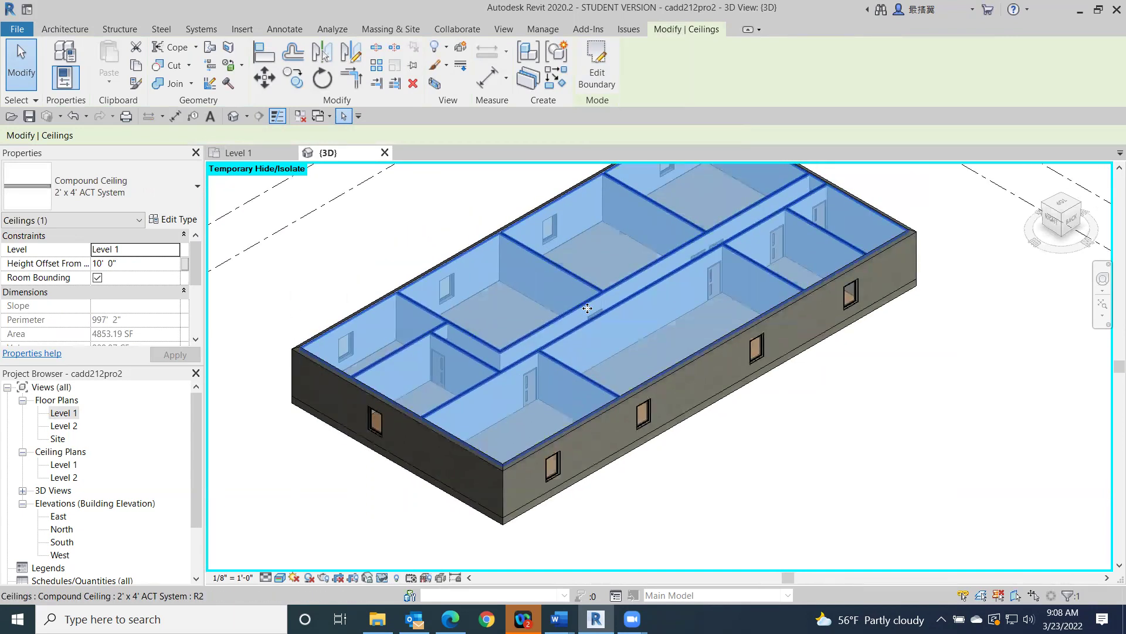
{"action": "left_click", "coordinate": [866, 451]}
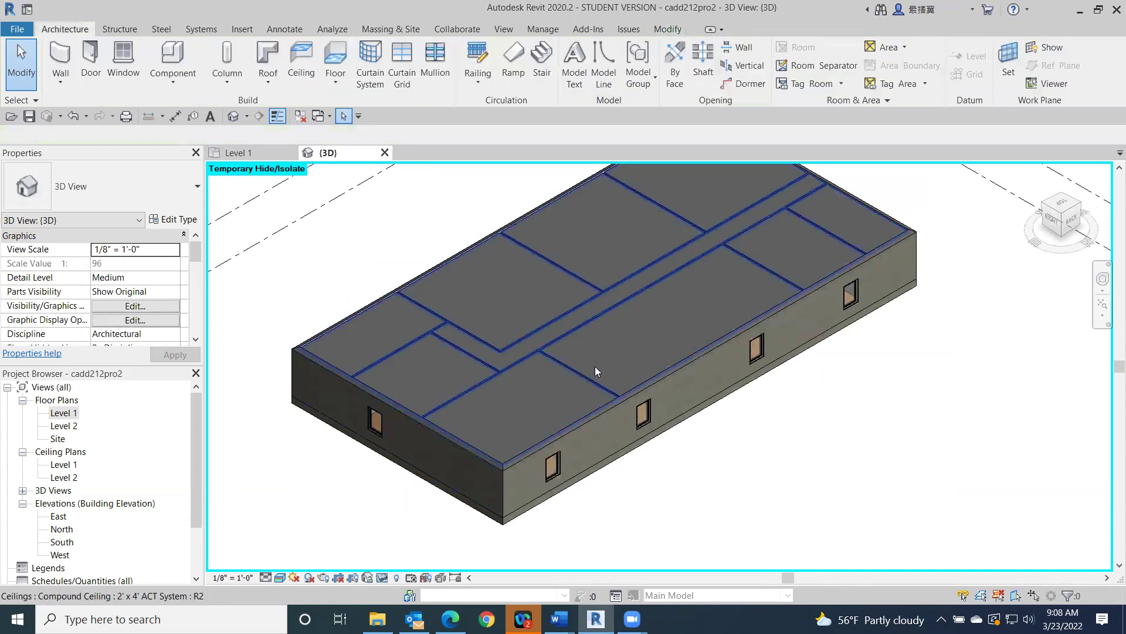
{"action": "left_click", "coordinate": [511, 394]}
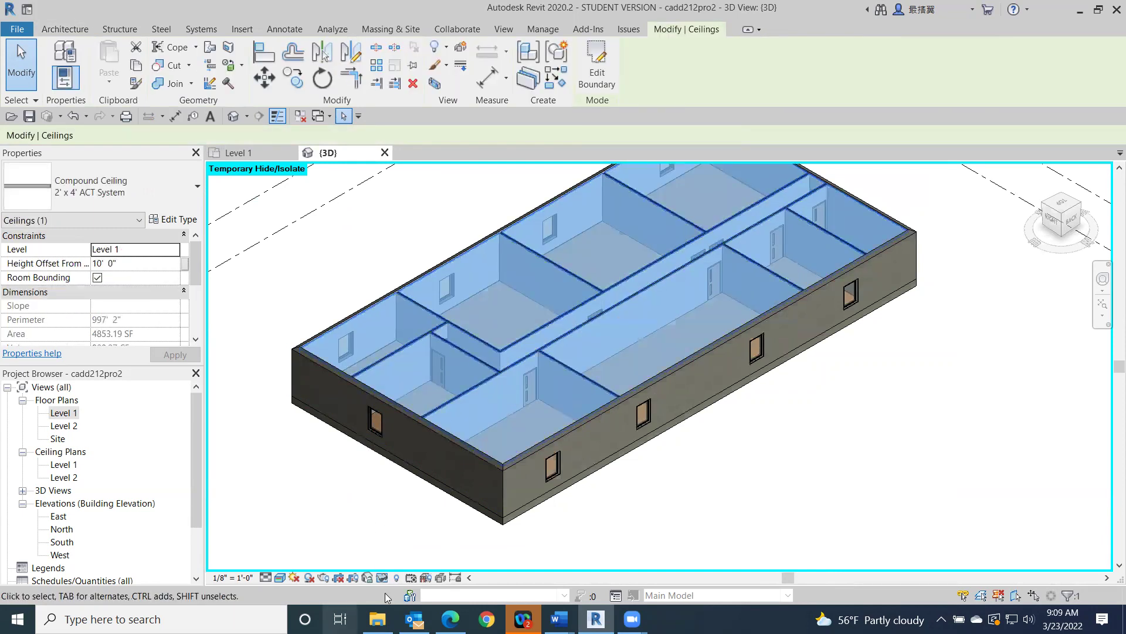
{"action": "left_click", "coordinate": [404, 560]}
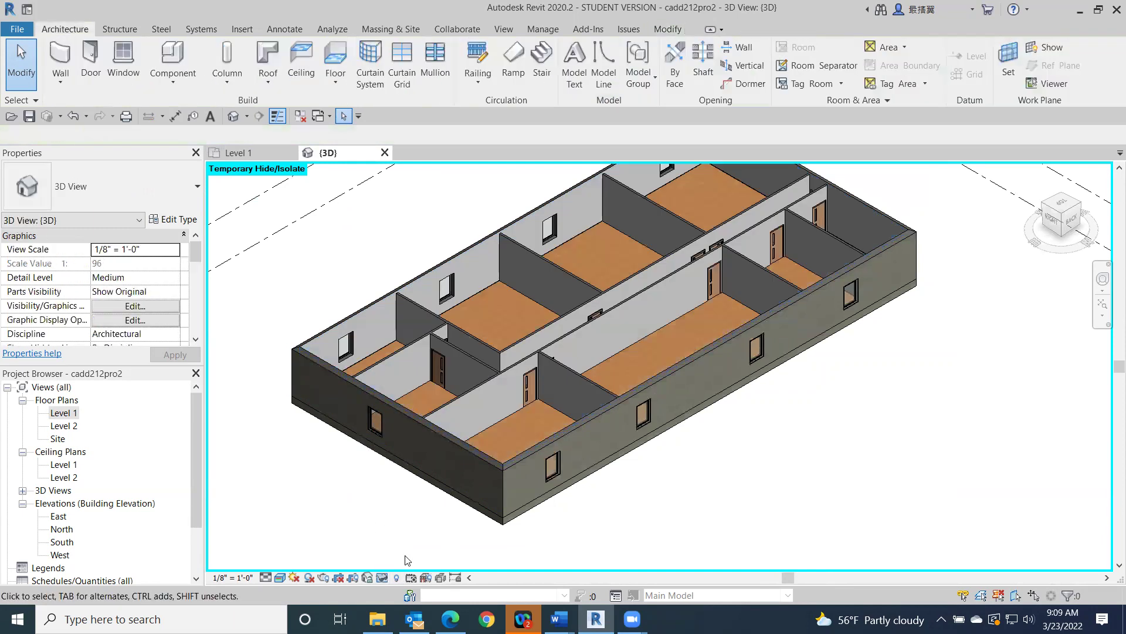
Temporarily hide the FINFLO LH finish floor in the 3D view
{"action": "left_click_drag", "start_coordinate": [1060, 212], "coordinate": [1053, 238]}
{"action": "left_click", "coordinate": [660, 363]}
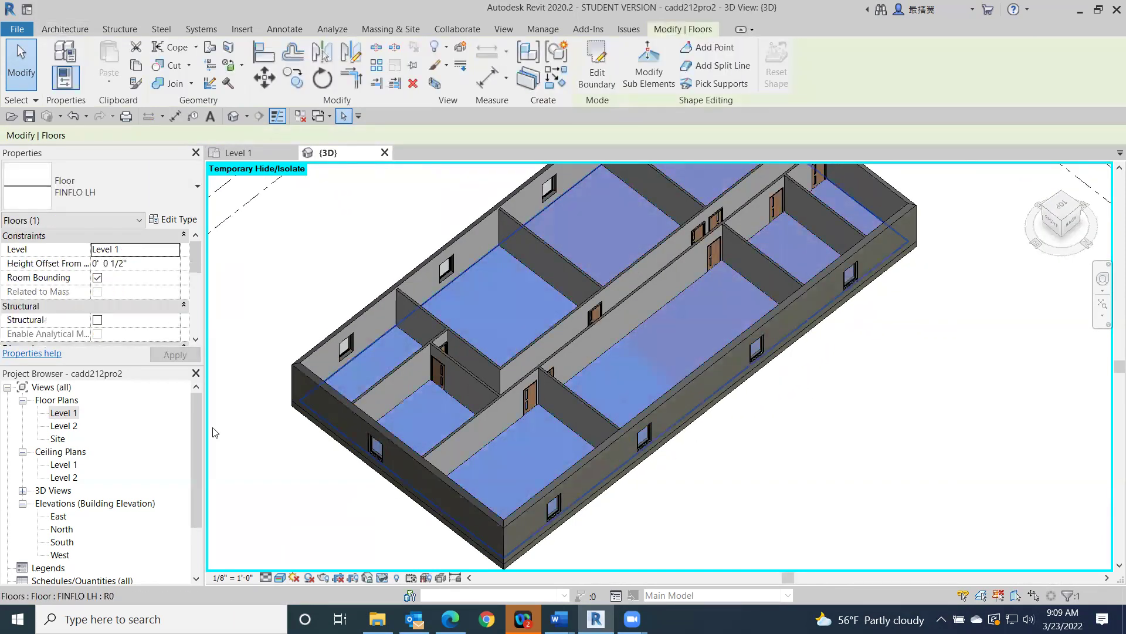
{"action": "left_click", "coordinate": [383, 577]}
{"action": "left_click", "coordinate": [395, 543]}
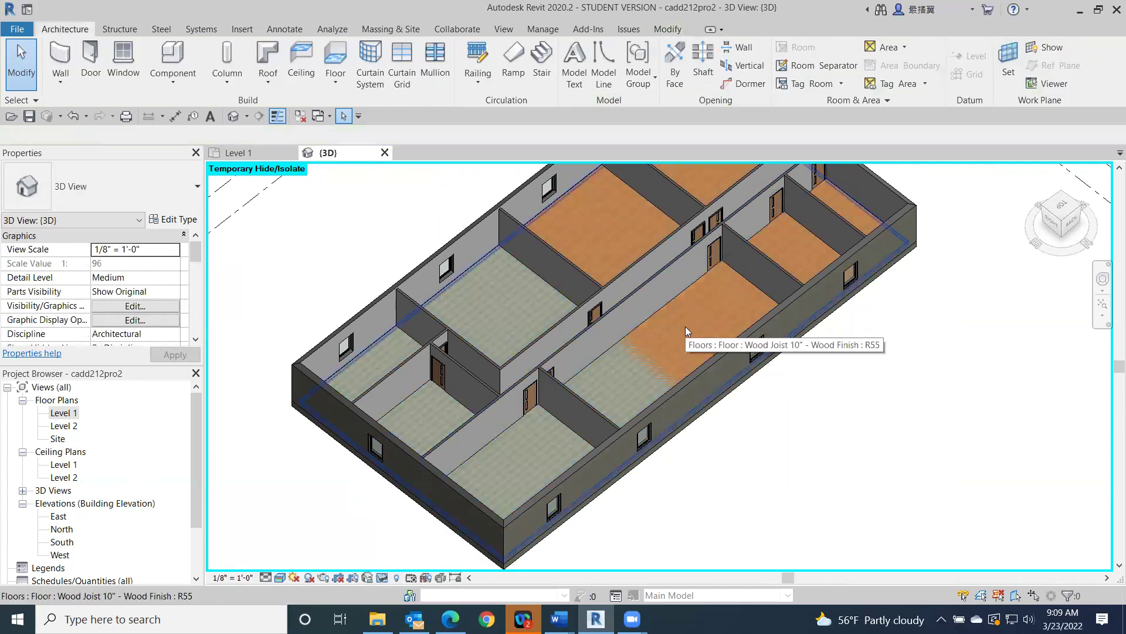
Set the Wood Joist 10" - Wood Finish floor's level constraint to Level 2 and apply it
{"action": "left_click", "coordinate": [685, 326]}
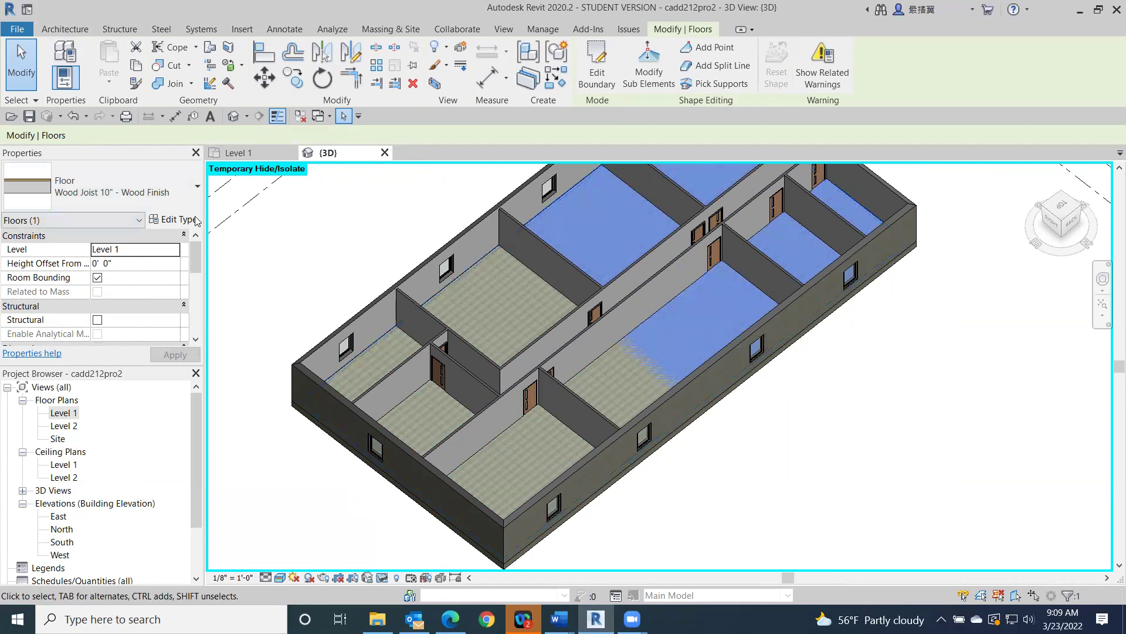
{"action": "left_click", "coordinate": [174, 251]}
{"action": "left_click", "coordinate": [173, 250]}
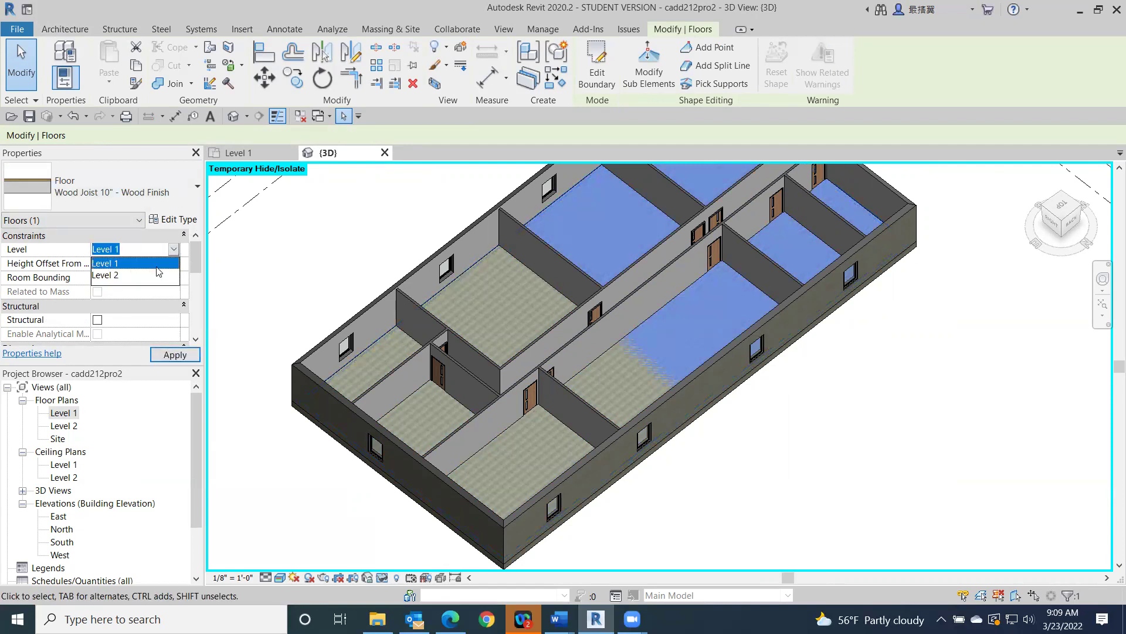
{"action": "left_click", "coordinate": [109, 276]}
{"action": "left_click", "coordinate": [183, 356]}
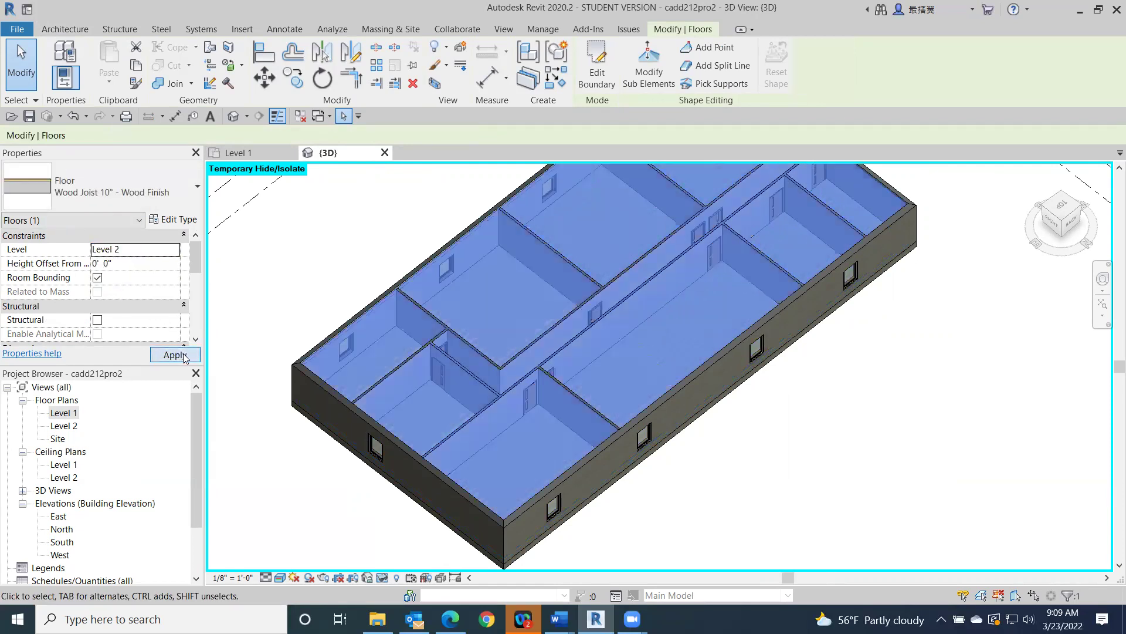
{"action": "left_click", "coordinate": [874, 378]}
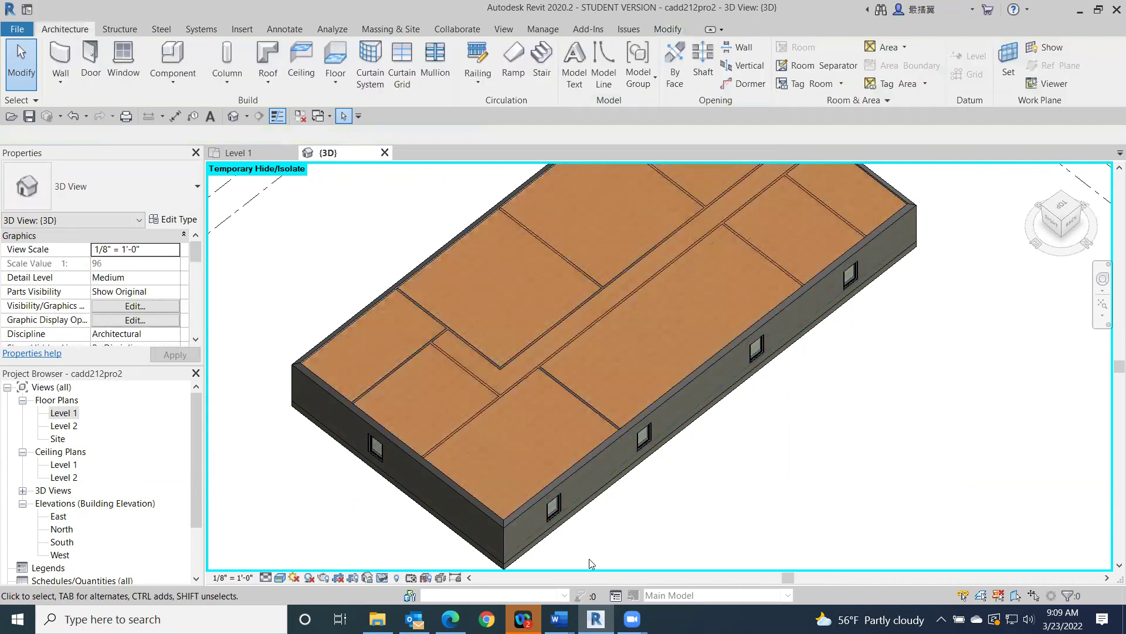
Temporarily hide the Wood Joist 10" - Wood Finish floor in the 3D view
{"action": "left_click", "coordinate": [527, 442]}
{"action": "right_click", "coordinate": [377, 466]}
{"action": "left_click", "coordinate": [401, 539]}
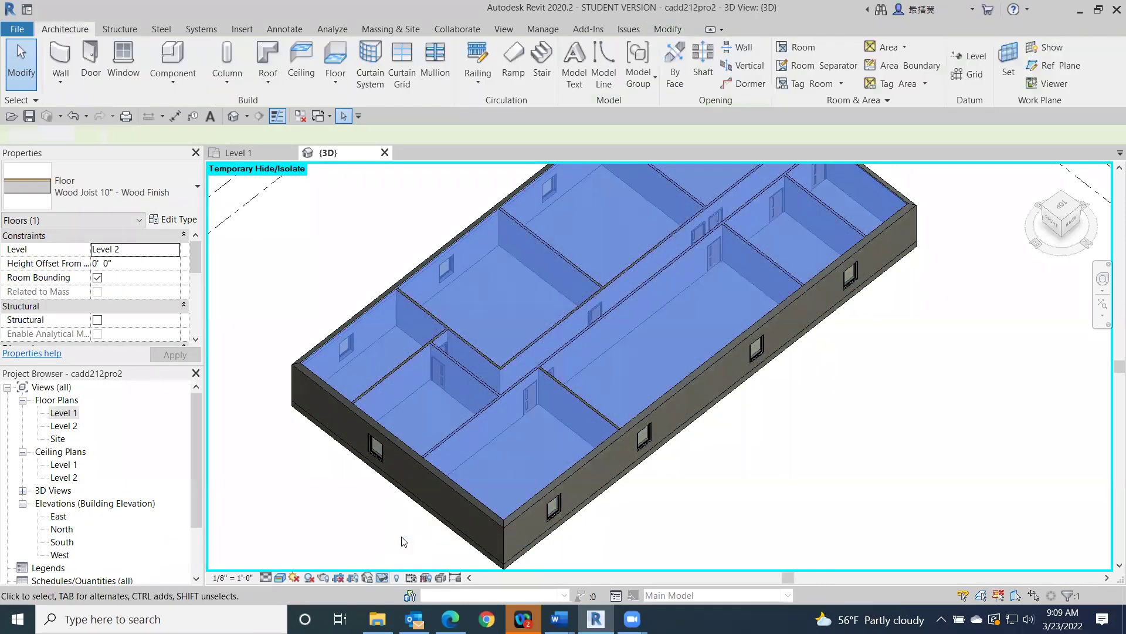
Place automatic 2' x 4' ACT System ceilings in all nine rooms and the corridor of the Level 1 ceiling plan
{"action": "double_click", "coordinate": [61, 464]}
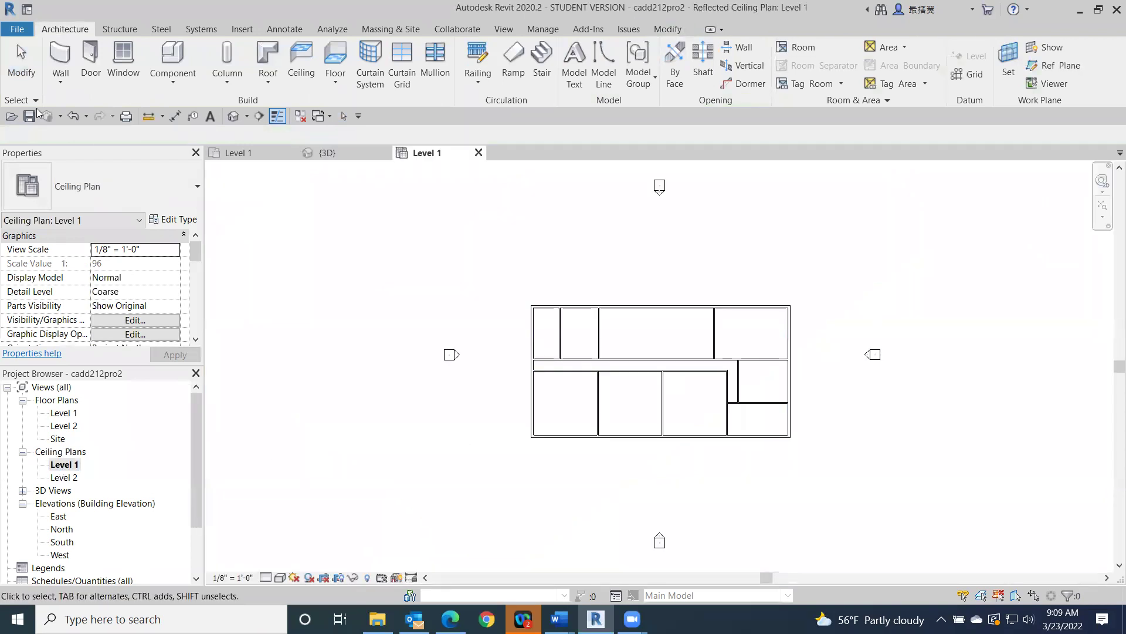
{"action": "left_click", "coordinate": [303, 75]}
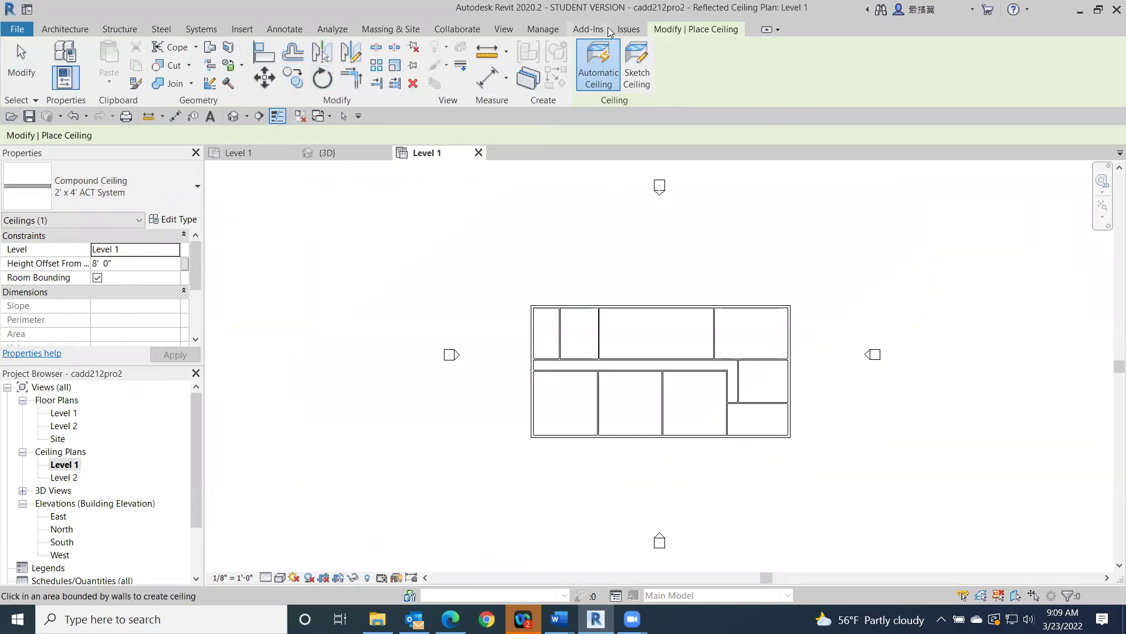
{"action": "scroll", "coordinate": [551, 337], "scroll_direction": "up", "scroll_amount": 4}
{"action": "left_click", "coordinate": [552, 337]}
{"action": "left_click", "coordinate": [617, 335]}
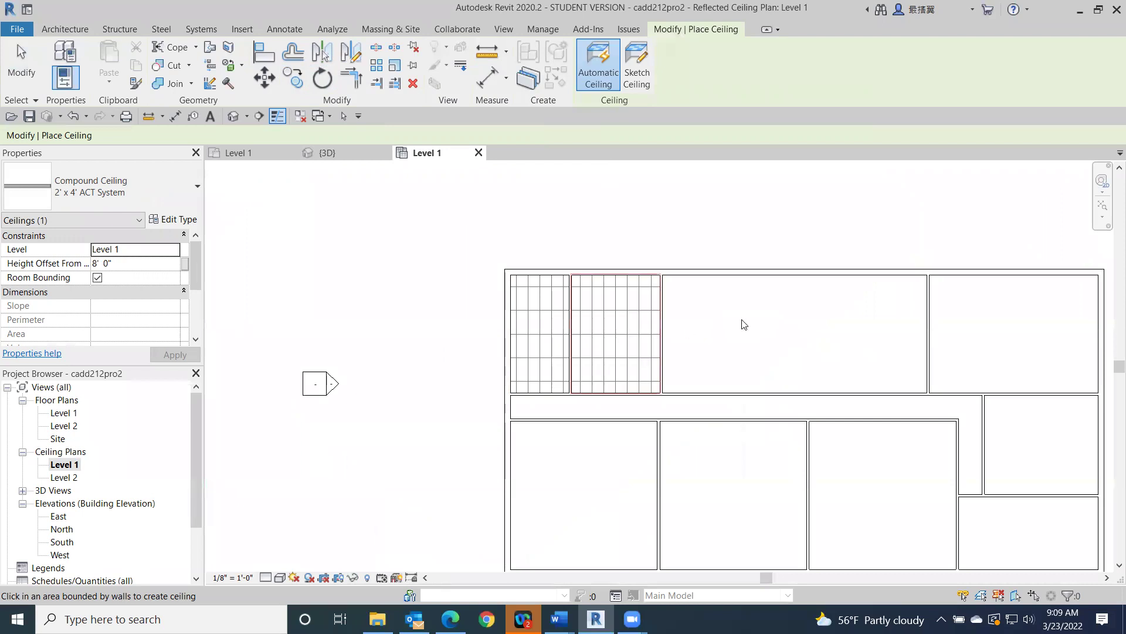
{"action": "left_click", "coordinate": [744, 324]}
{"action": "left_click", "coordinate": [991, 320]}
{"action": "left_click", "coordinate": [1053, 428]}
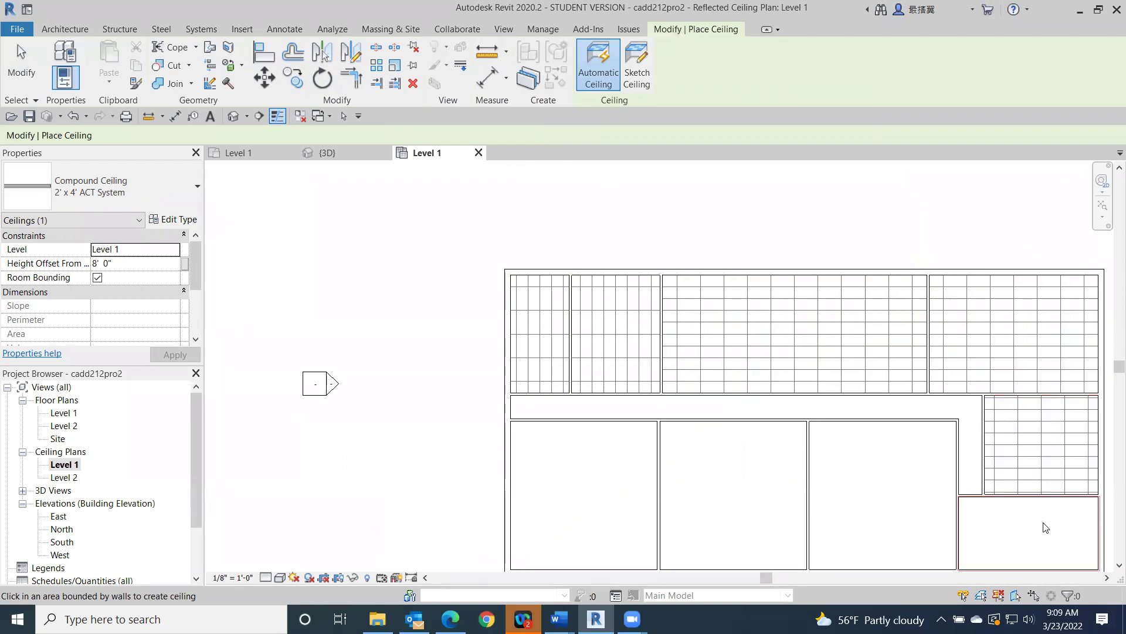
{"action": "left_click", "coordinate": [1045, 536]}
{"action": "left_click", "coordinate": [886, 526]}
{"action": "left_click", "coordinate": [713, 522]}
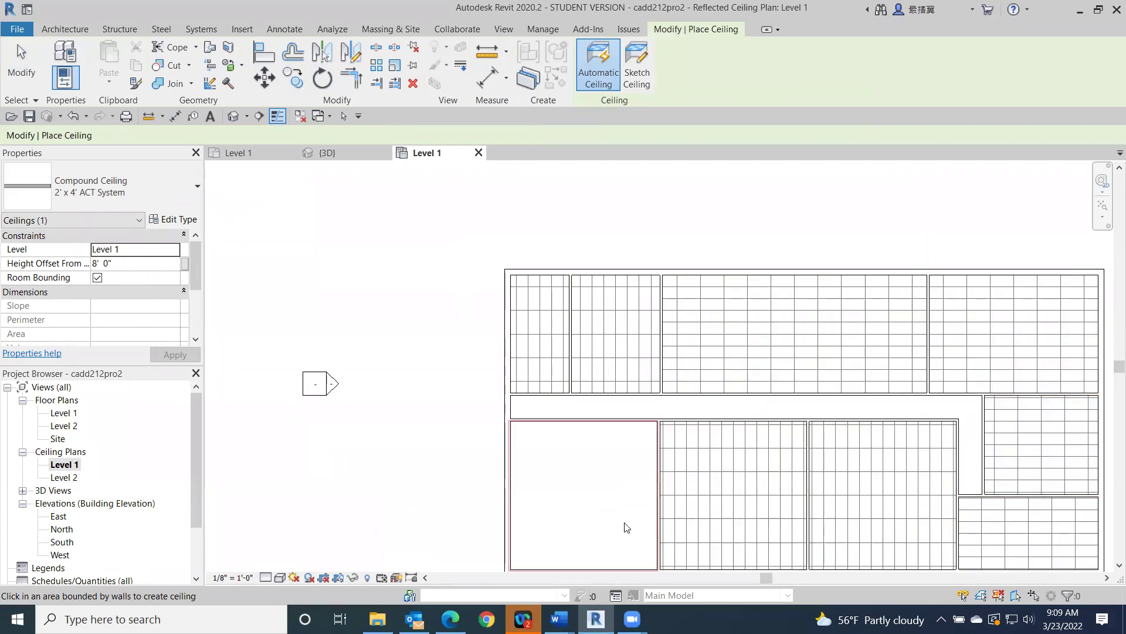
{"action": "left_click", "coordinate": [569, 518]}
{"action": "left_click", "coordinate": [548, 403]}
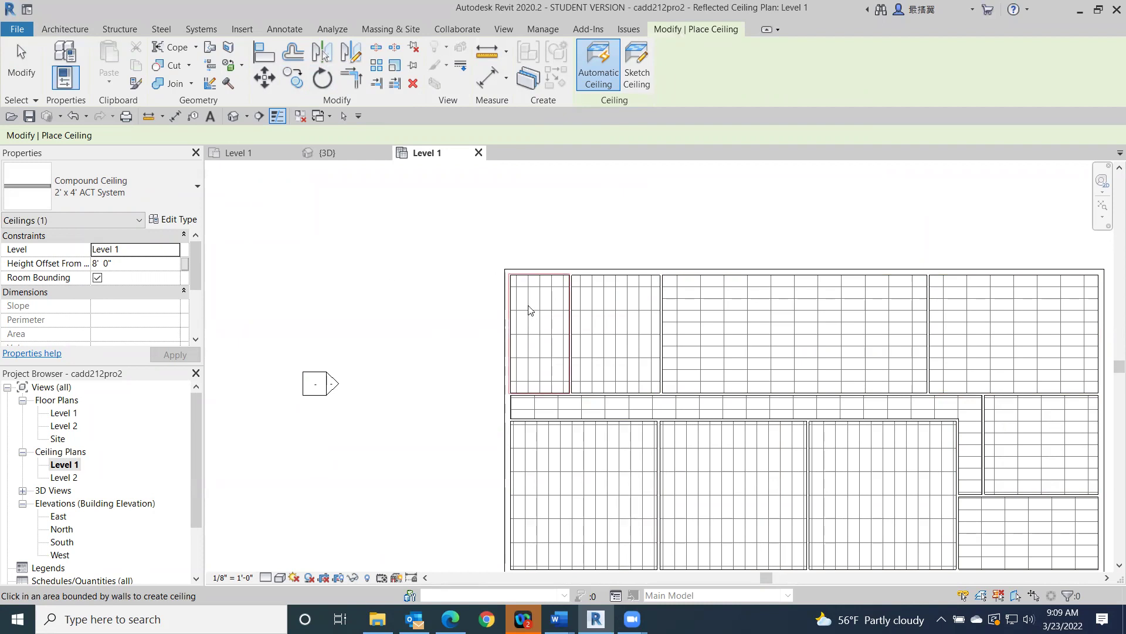
{"action": "scroll", "coordinate": [572, 296], "scroll_direction": "up", "scroll_amount": 6}
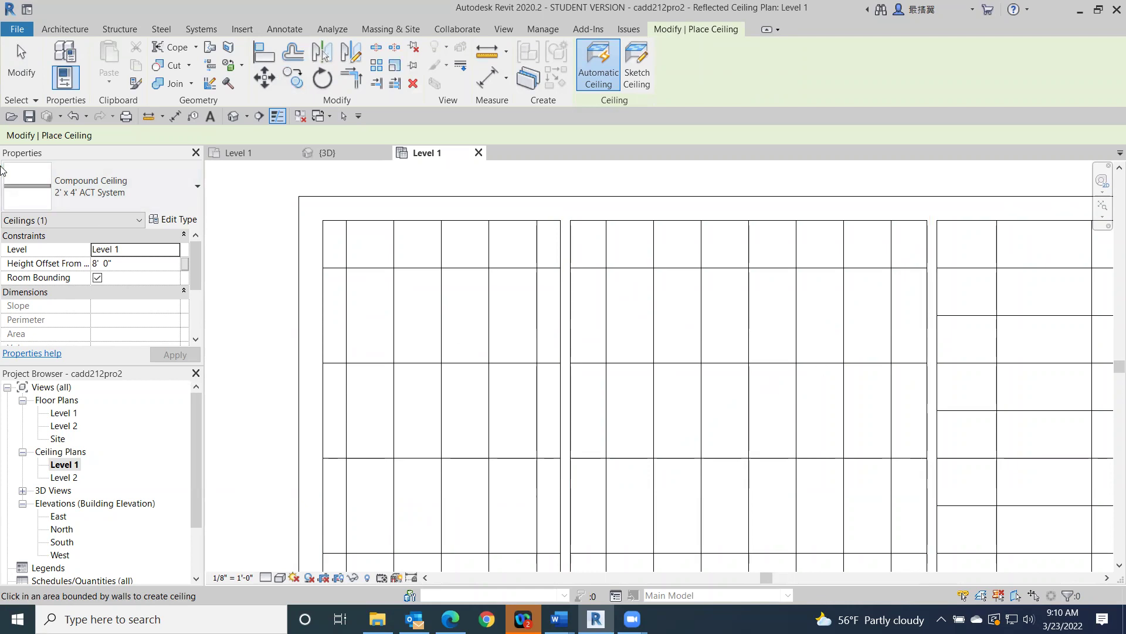
{"action": "left_click", "coordinate": [24, 87]}
{"action": "scroll", "coordinate": [732, 377], "scroll_direction": "down", "scroll_amount": 4}
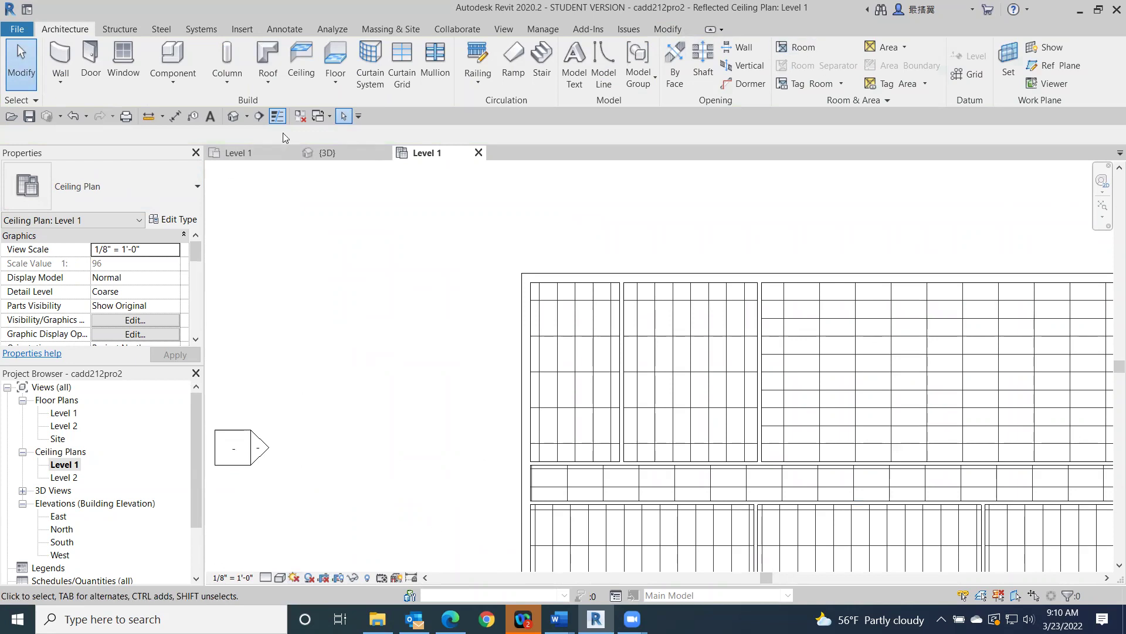
Set the 3D view's visual style to Consistent Colors and restore all its temporarily hidden elements
{"action": "left_click", "coordinate": [233, 116]}
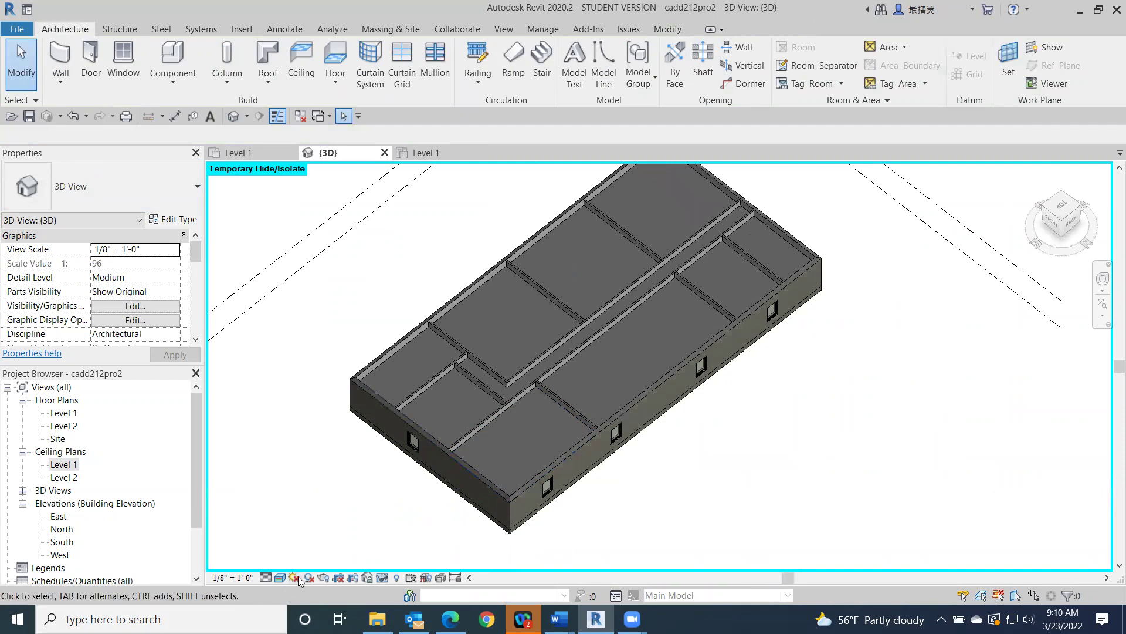
{"action": "left_click", "coordinate": [280, 577]}
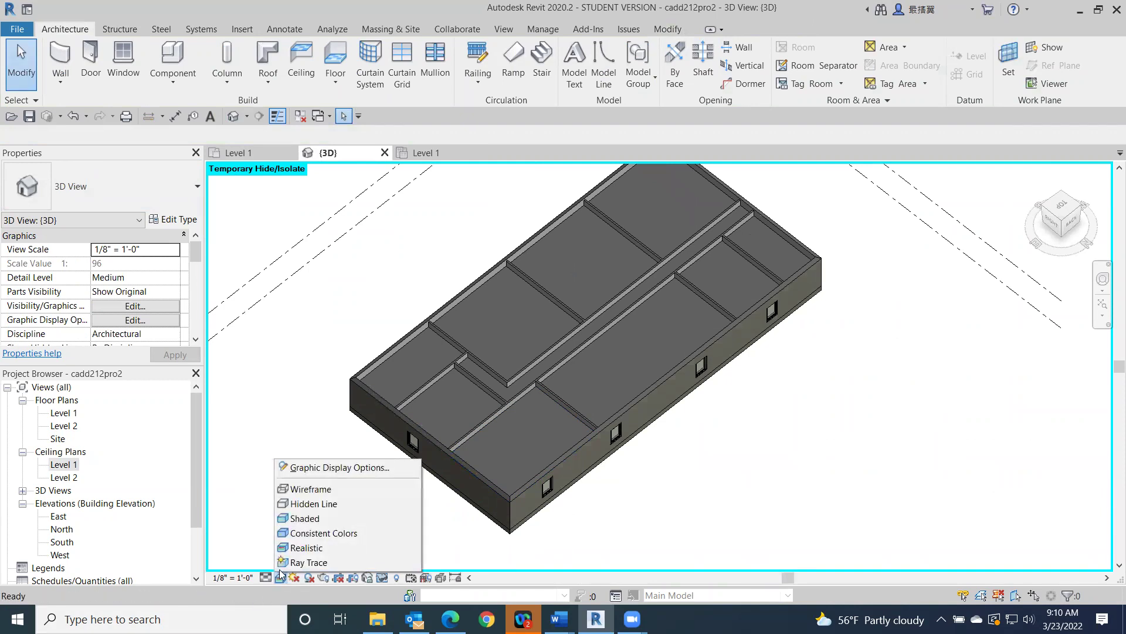
{"action": "left_click", "coordinate": [297, 534]}
{"action": "left_click", "coordinate": [384, 577]}
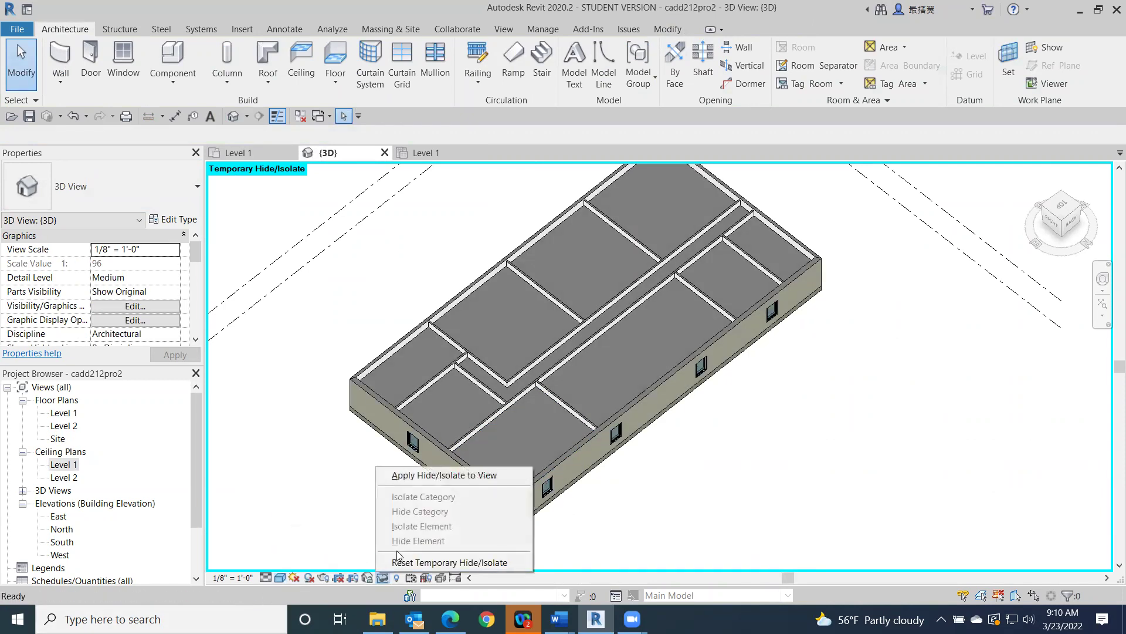
{"action": "left_click", "coordinate": [397, 561]}
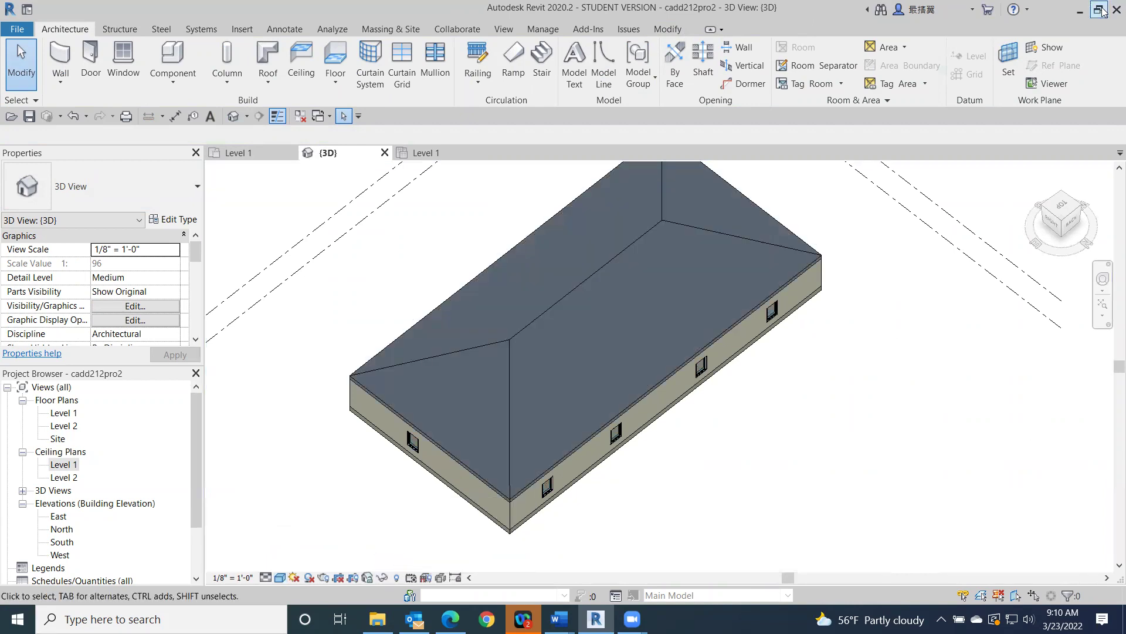
Temporarily hide the Generic - 12" roof with the 3D view facing the back of the building
{"action": "left_click", "coordinate": [1070, 225]}
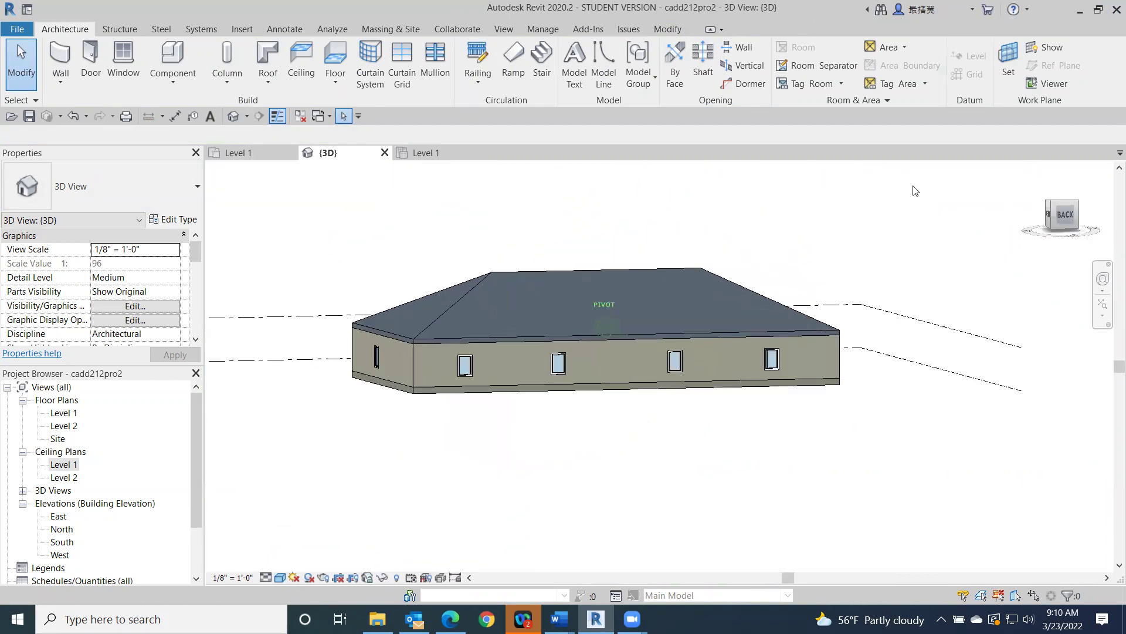
{"action": "left_click", "coordinate": [526, 300]}
{"action": "left_click", "coordinate": [385, 578]}
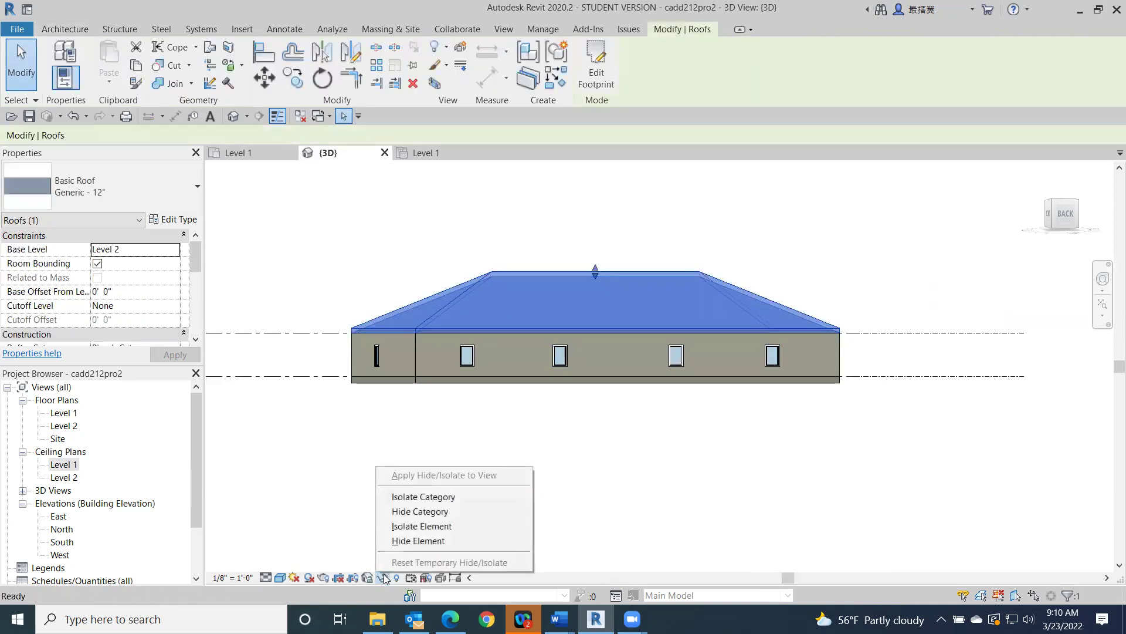
{"action": "left_click", "coordinate": [402, 535]}
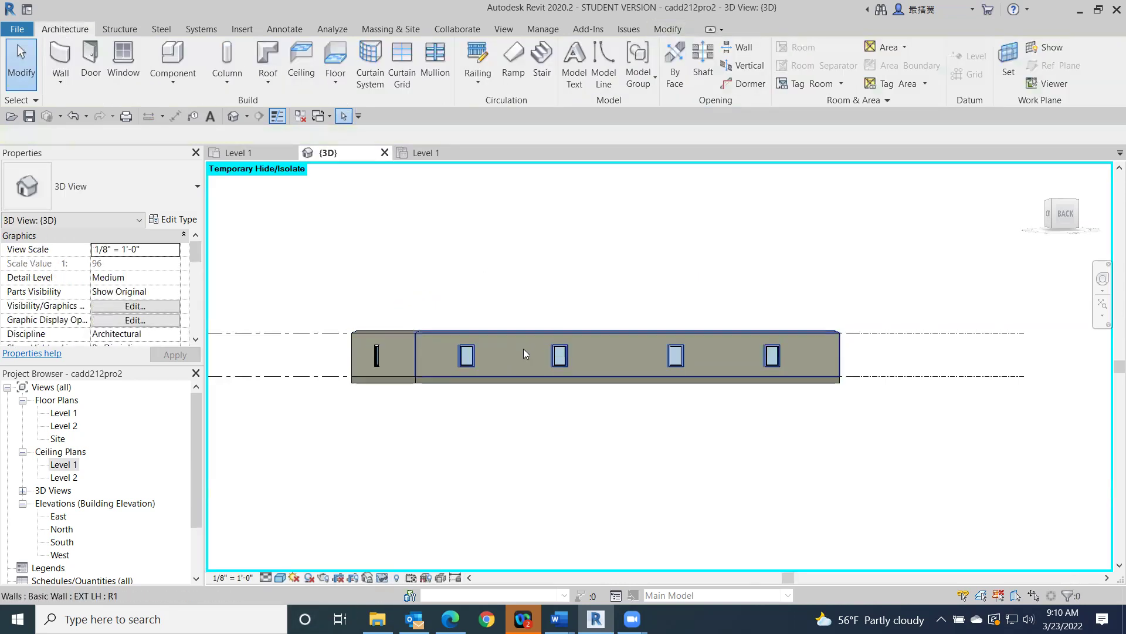
Temporarily hide the long EXT LH exterior wall at the back of the building
{"action": "left_click", "coordinate": [523, 349]}
{"action": "left_click", "coordinate": [383, 578]}
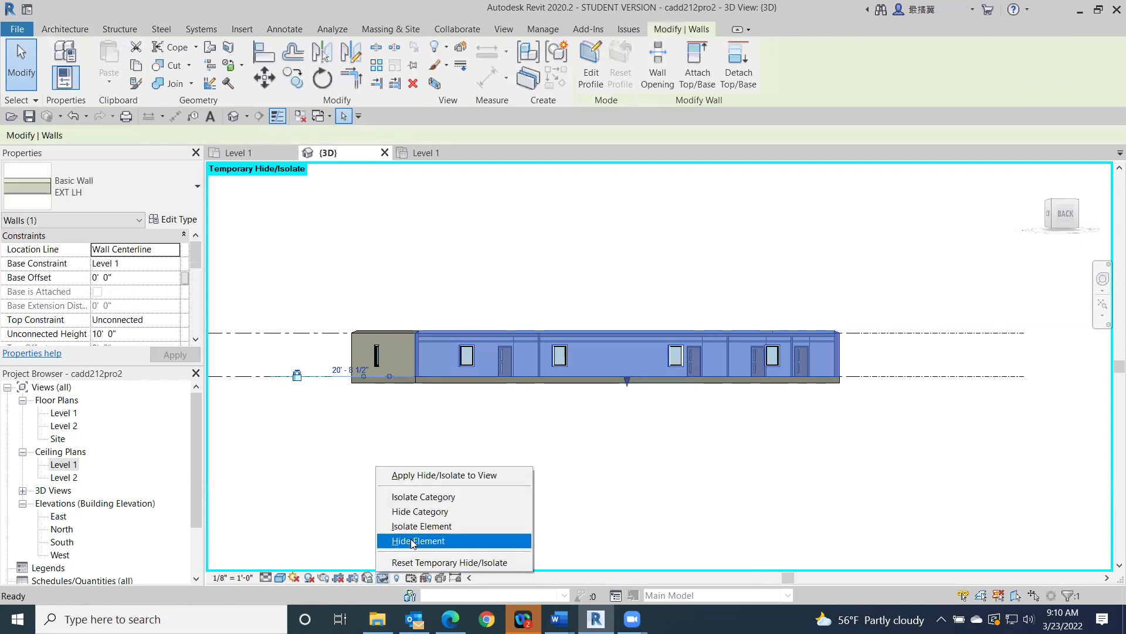
{"action": "left_click", "coordinate": [416, 540]}
{"action": "scroll", "coordinate": [451, 368], "scroll_direction": "up", "scroll_amount": 3}
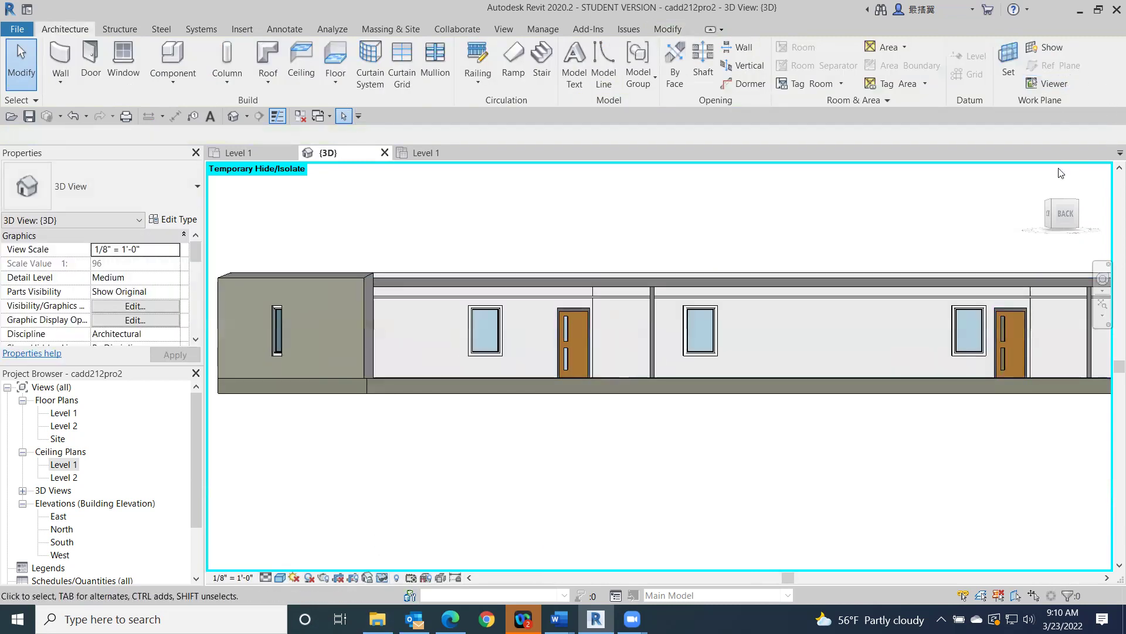
{"action": "left_click", "coordinate": [1063, 213]}
{"action": "middle_click_drag", "start_coordinate": [1007, 223], "coordinate": [987, 249], "text": "shift"}
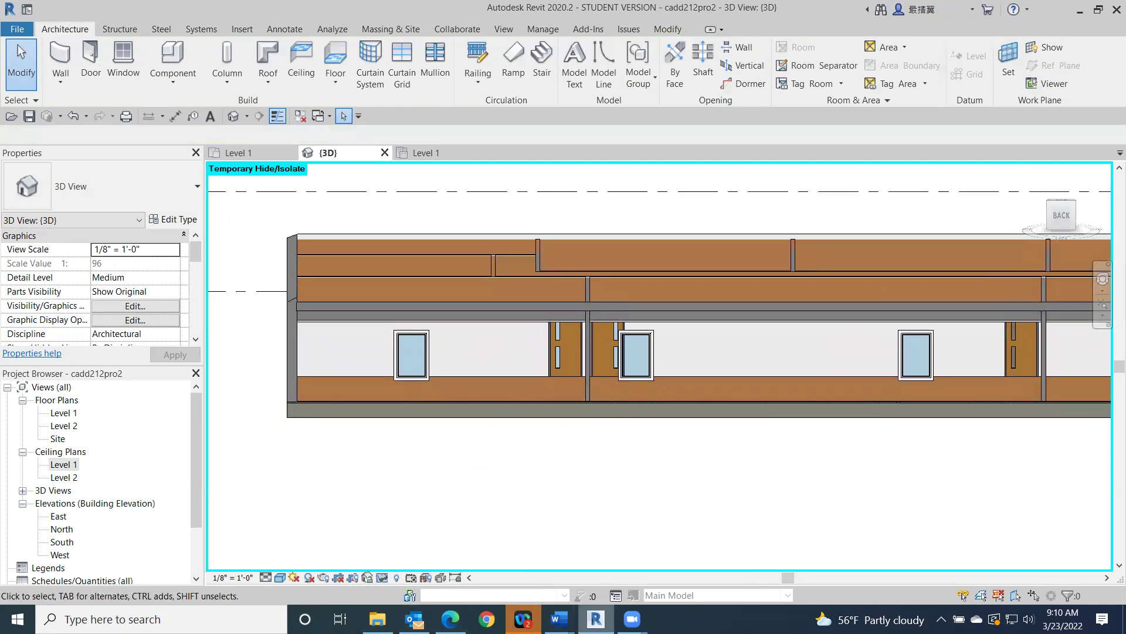
Switch to the Class 13 document in Word to read the lesson outline, and return to Revit
{"action": "mouse_move", "coordinate": [559, 619]}
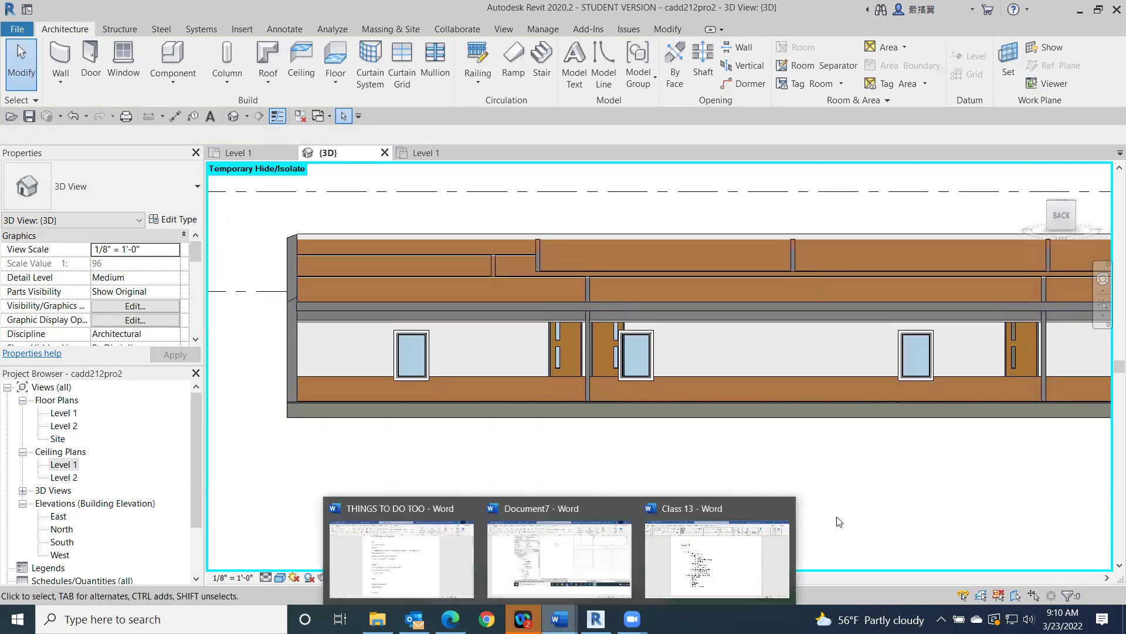
{"action": "left_click", "coordinate": [762, 519]}
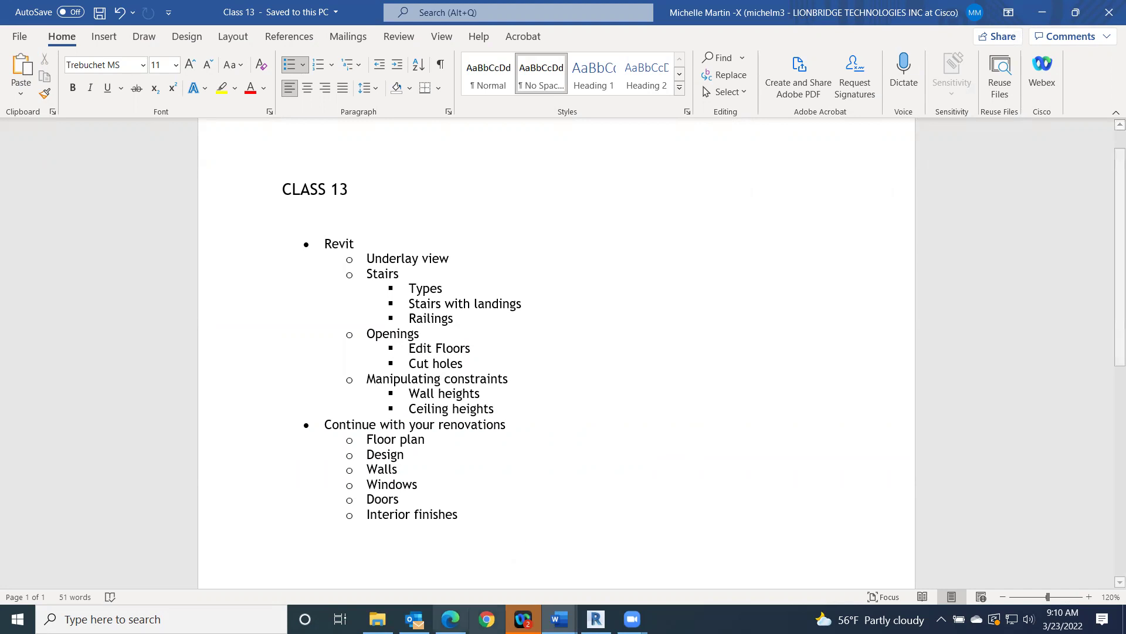
{"action": "left_click", "coordinate": [595, 619]}
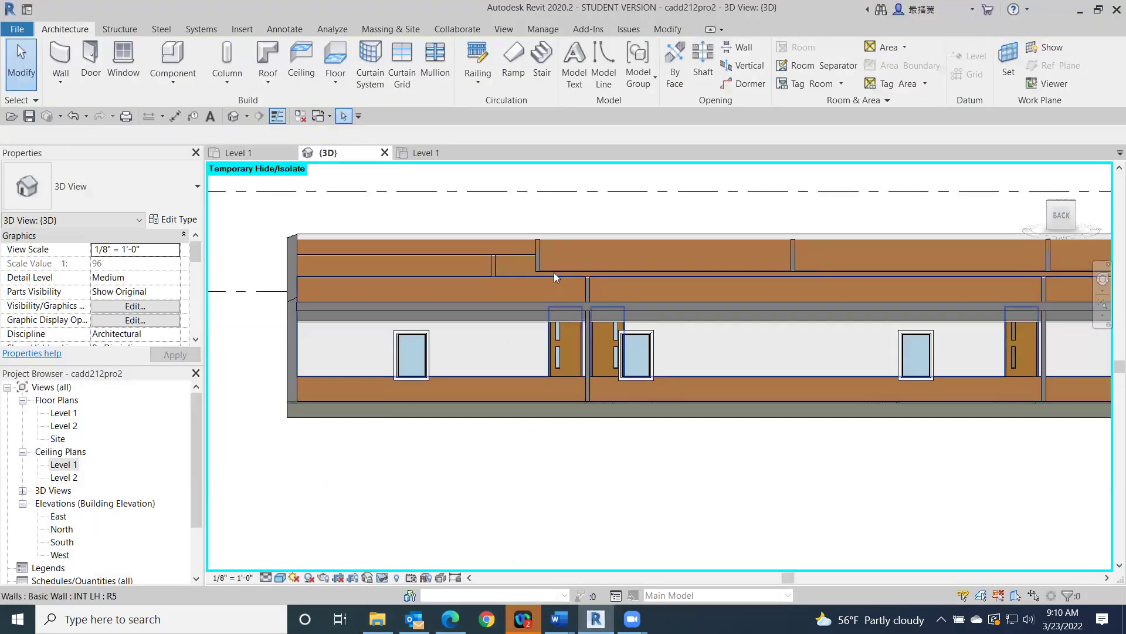
Set the height offset of the end room's 2' x 4' ACT System ceiling beside the exterior side wall to 9' 0"
{"action": "left_click", "coordinate": [1062, 215]}
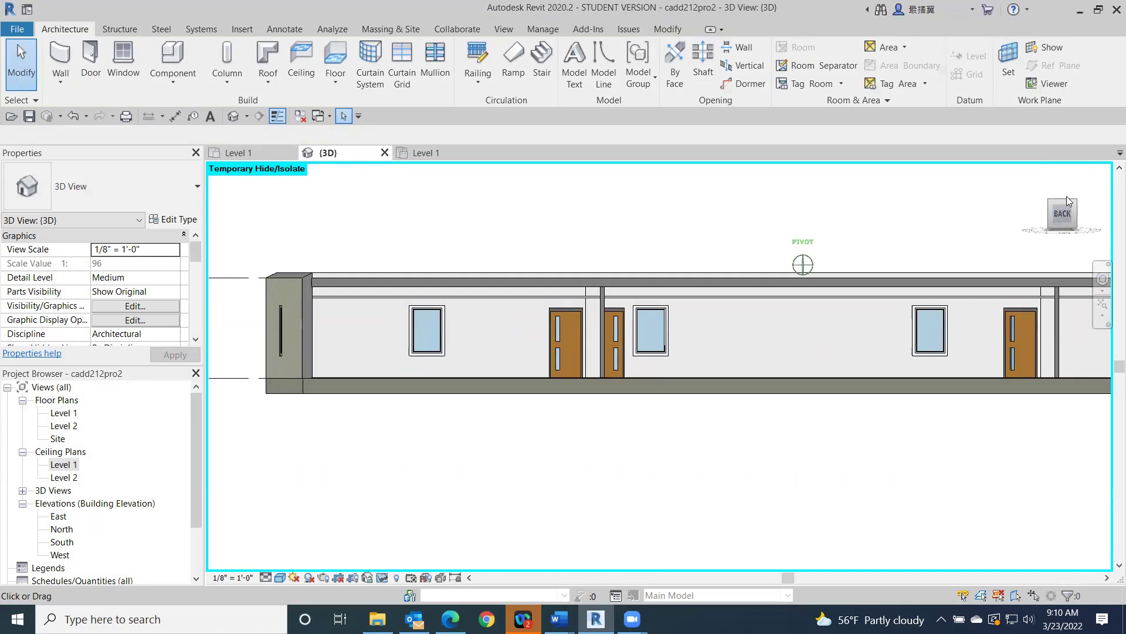
{"action": "left_click", "coordinate": [1077, 208]}
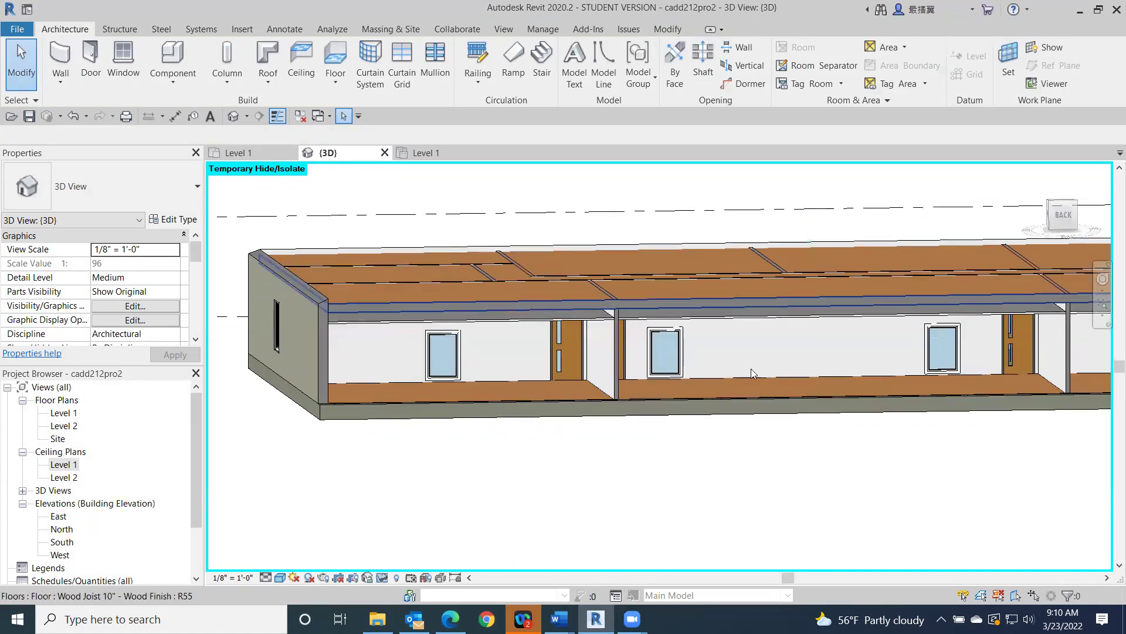
{"action": "scroll", "coordinate": [613, 329], "scroll_direction": "up", "scroll_amount": 5}
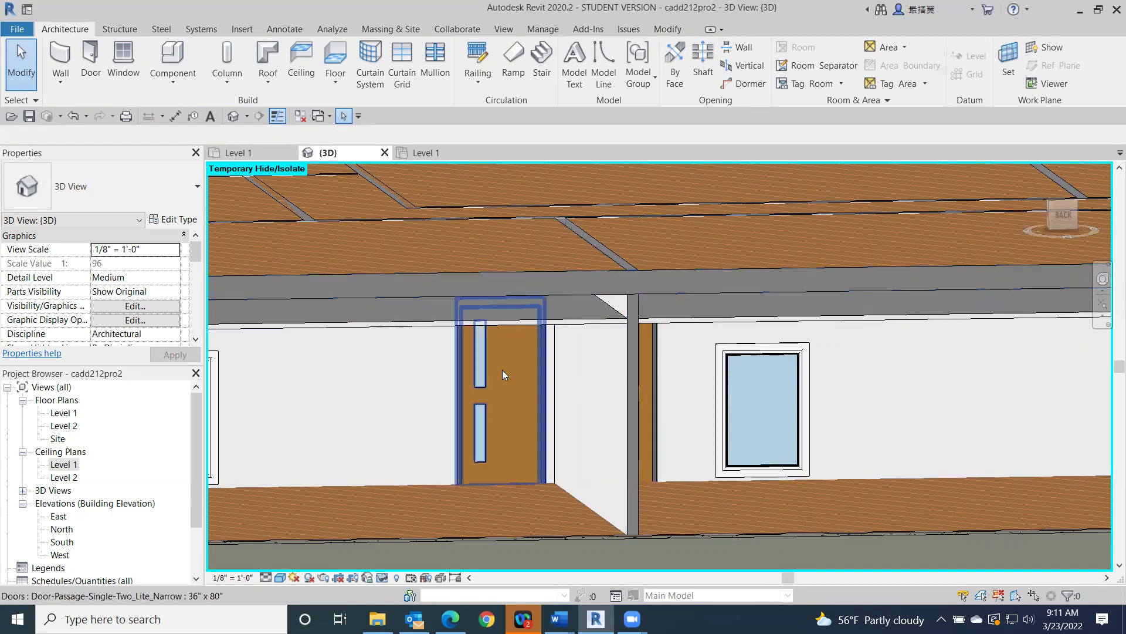
{"action": "left_click", "coordinate": [1064, 210]}
{"action": "middle_click_drag", "start_coordinate": [681, 352], "coordinate": [1115, 429]}
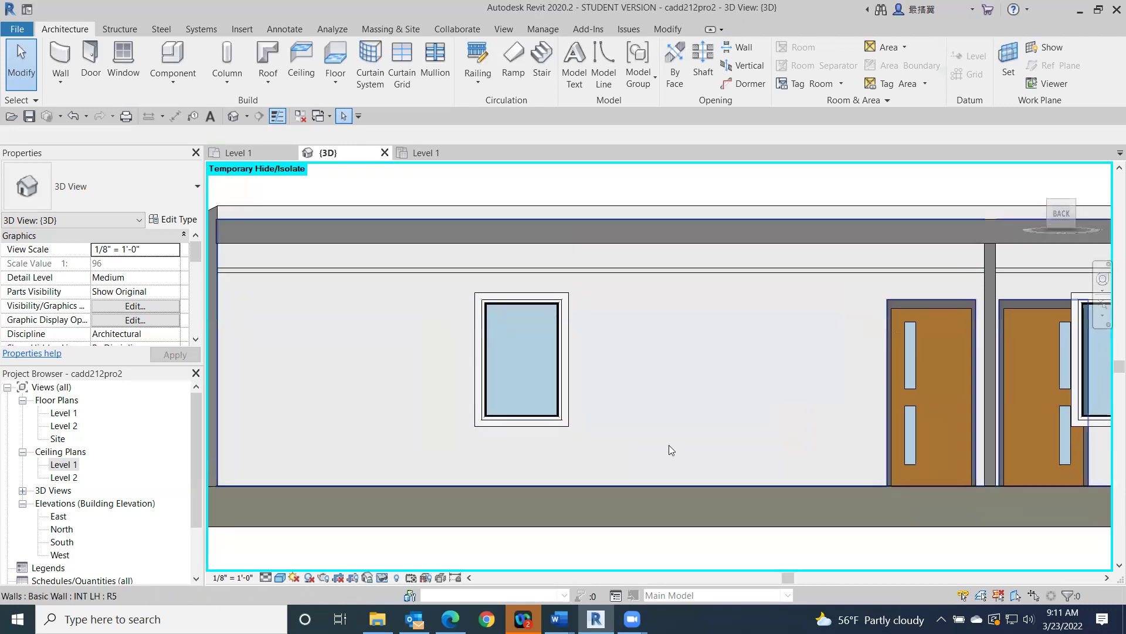
{"action": "left_click", "coordinate": [591, 267]}
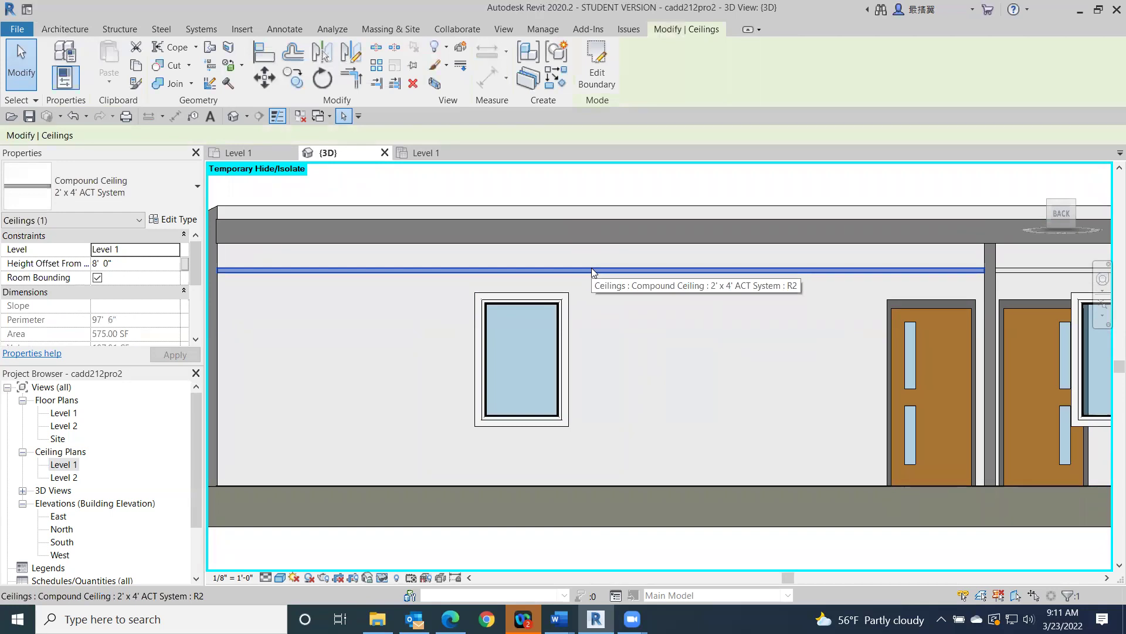
{"action": "left_click", "coordinate": [98, 264]}
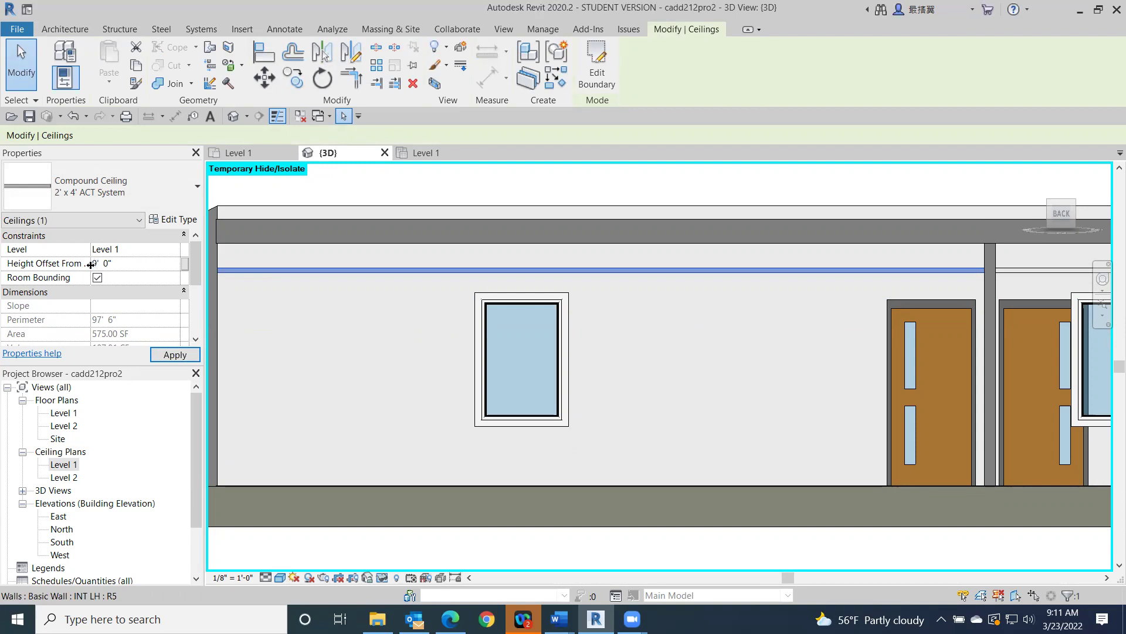
{"action": "left_click", "coordinate": [175, 354]}
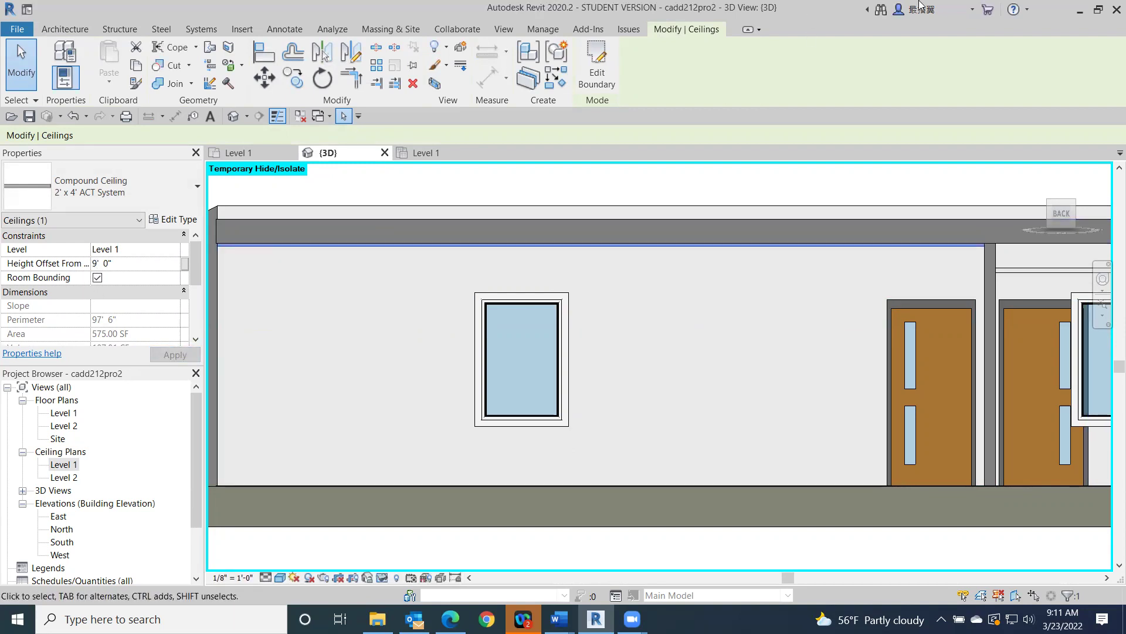
Examine how the raised ceiling meets the second-level floor, both close up and from below
{"action": "scroll", "coordinate": [527, 260], "scroll_direction": "up", "scroll_amount": 3}
{"action": "scroll", "coordinate": [344, 219], "scroll_direction": "up", "scroll_amount": 3}
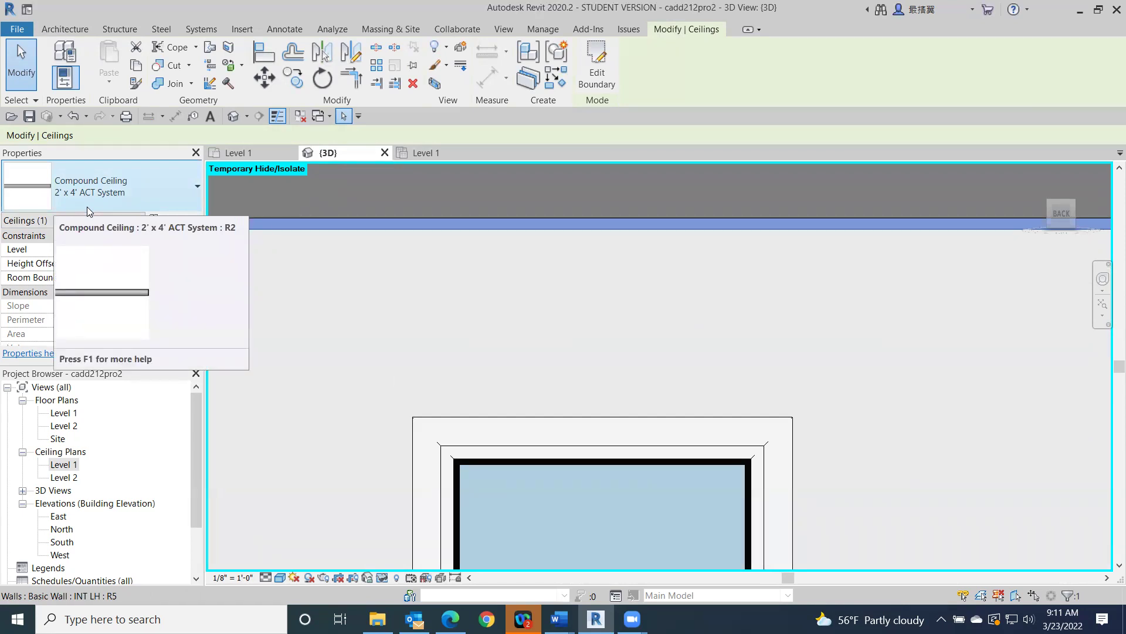
{"action": "scroll", "coordinate": [481, 211], "scroll_direction": "down", "scroll_amount": 4}
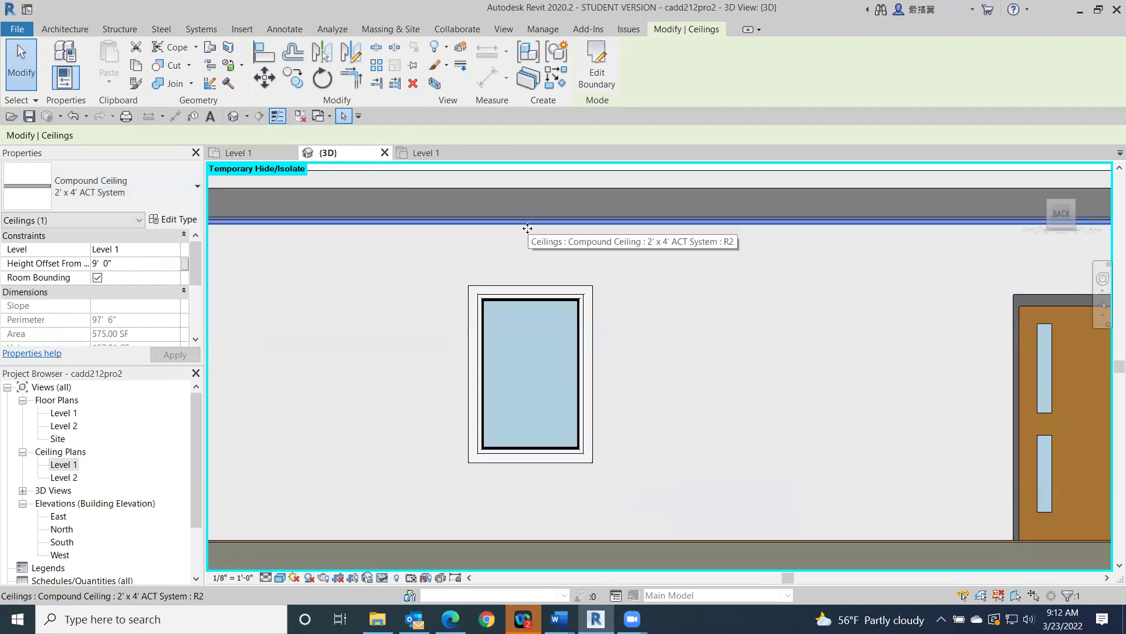
{"action": "scroll", "coordinate": [528, 231], "scroll_direction": "down", "scroll_amount": 3}
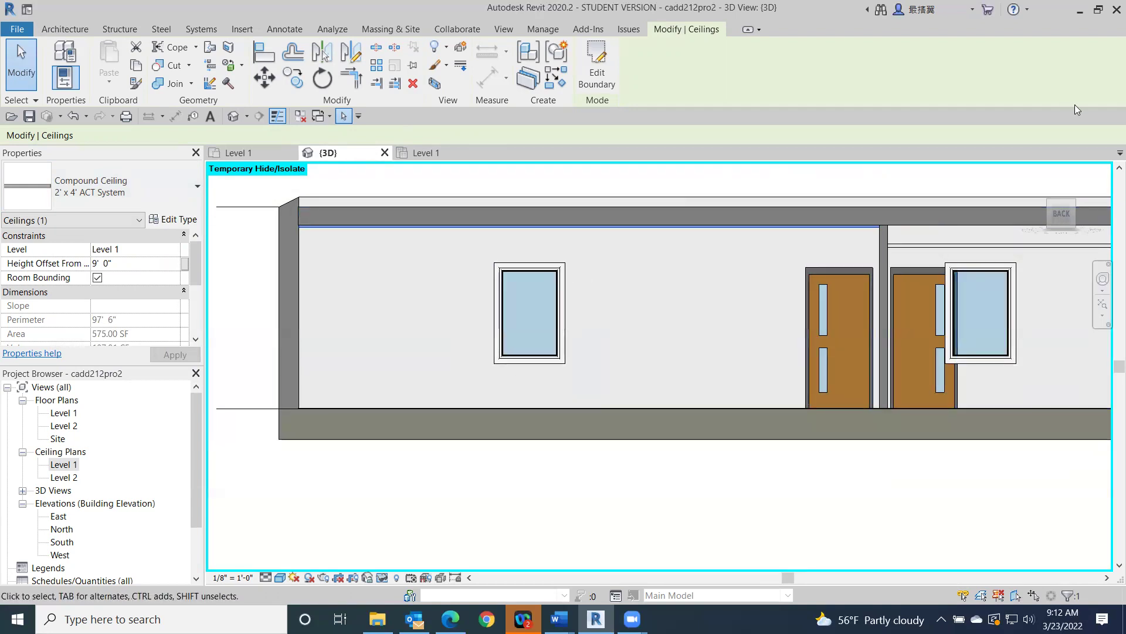
{"action": "left_click_drag", "start_coordinate": [1062, 206], "coordinate": [312, 449]}
{"action": "left_click", "coordinate": [244, 341]}
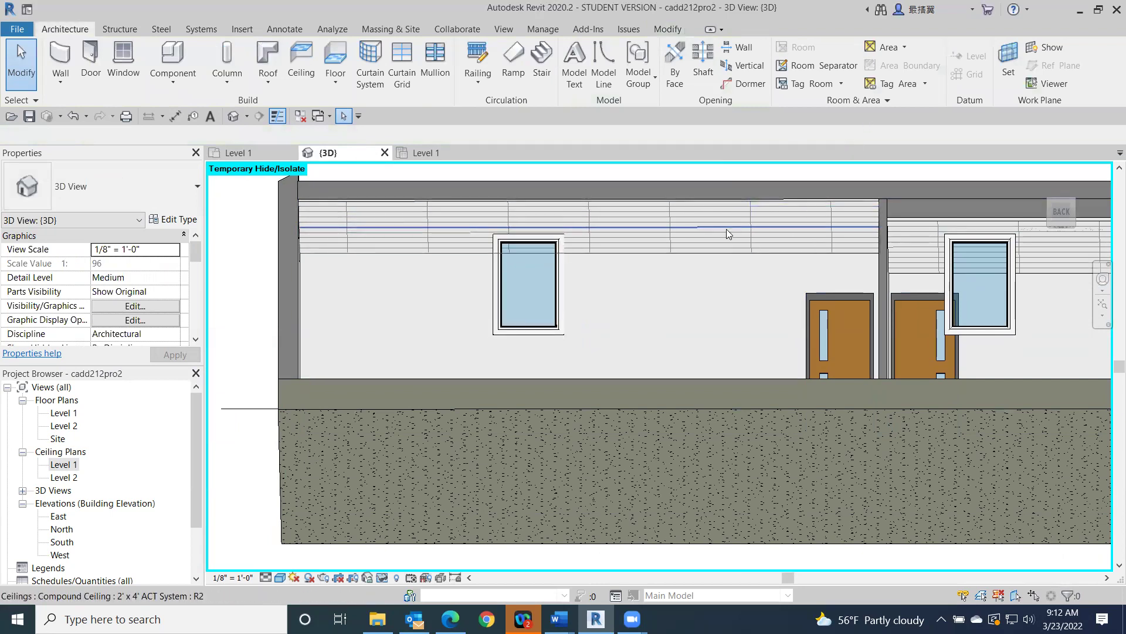
Select all instances of the 2' x 4' ACT System ceiling in the entire project and set their height offset to 9' 0"
{"action": "left_click", "coordinate": [1057, 210]}
{"action": "middle_click_drag", "start_coordinate": [1059, 213], "coordinate": [534, 312]}
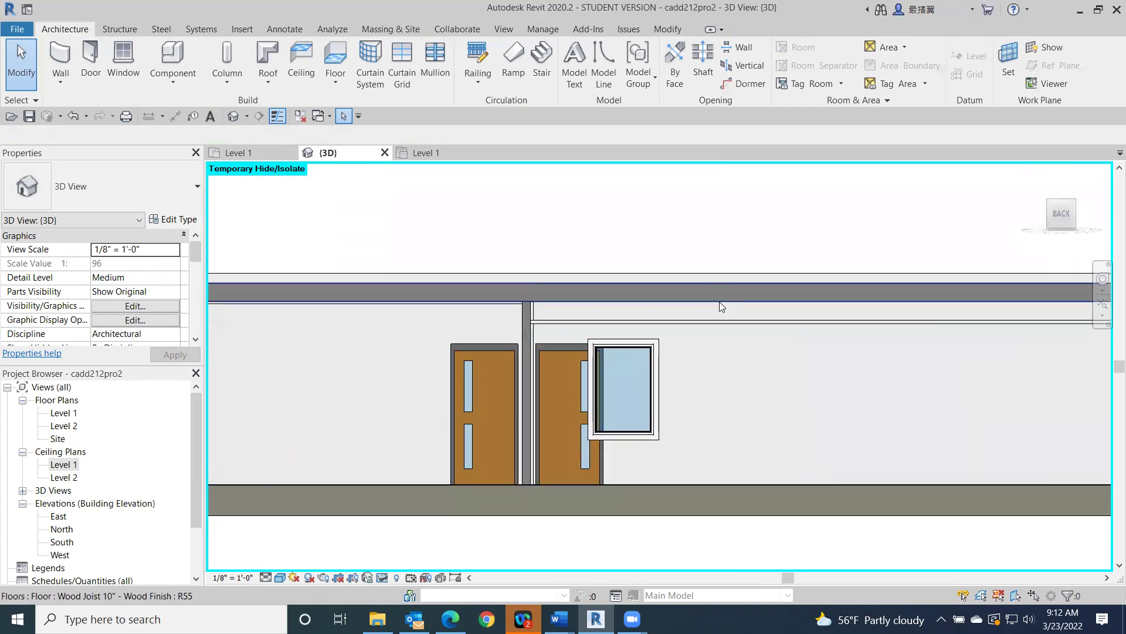
{"action": "left_click", "coordinate": [715, 322]}
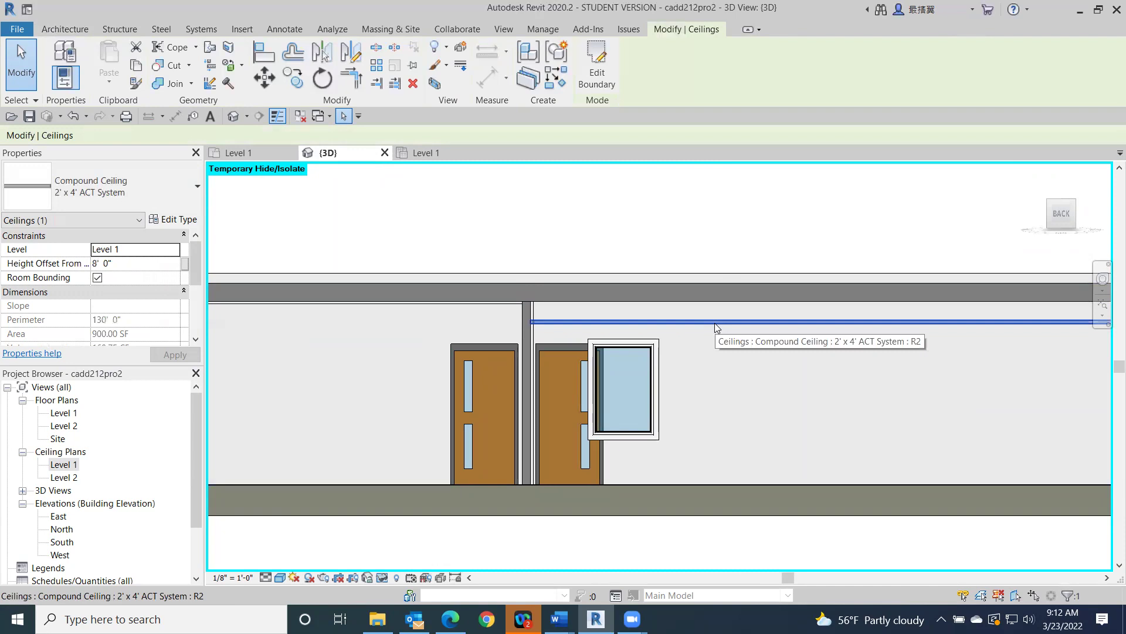
{"action": "left_click", "coordinate": [760, 358]}
{"action": "right_click", "coordinate": [760, 358]}
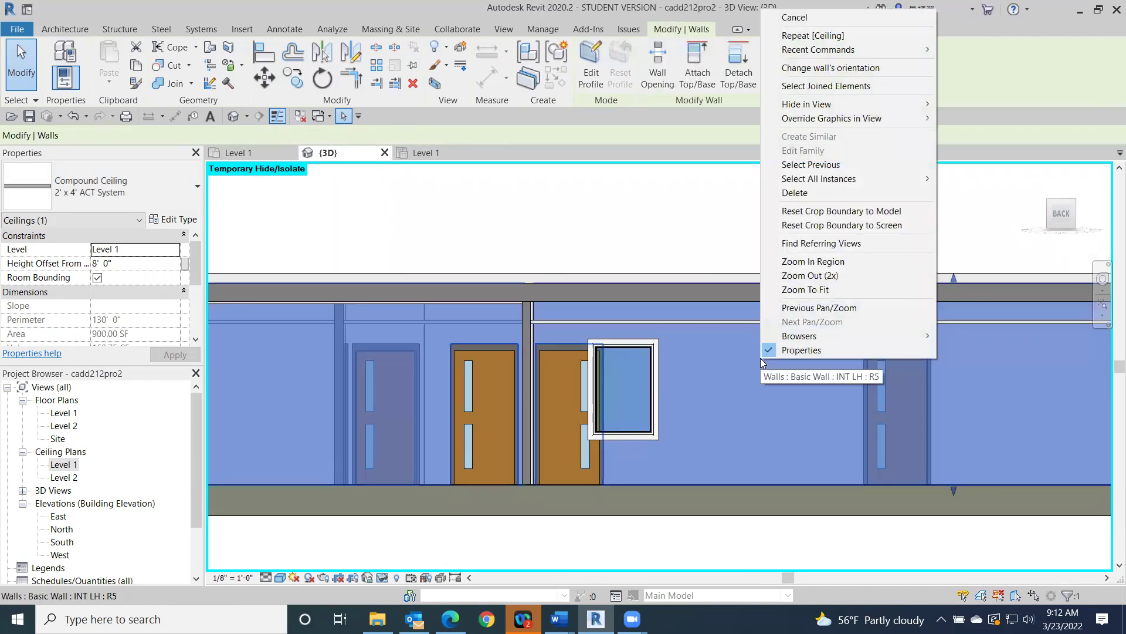
{"action": "left_click", "coordinate": [636, 206]}
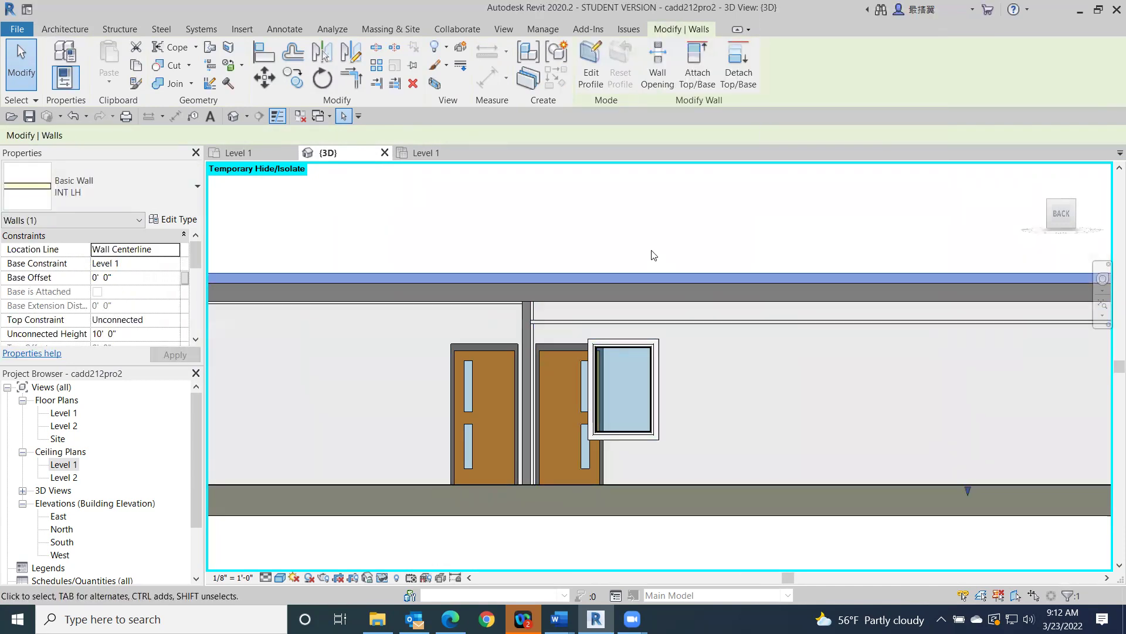
{"action": "left_click", "coordinate": [675, 324]}
{"action": "right_click", "coordinate": [674, 324]}
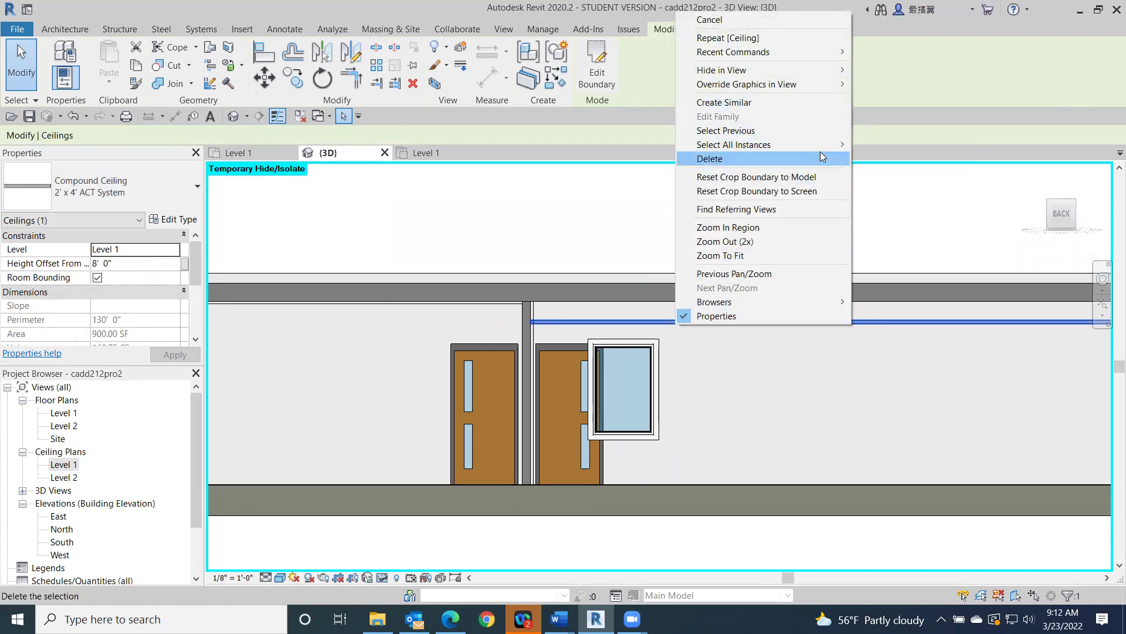
{"action": "mouse_move", "coordinate": [837, 144]}
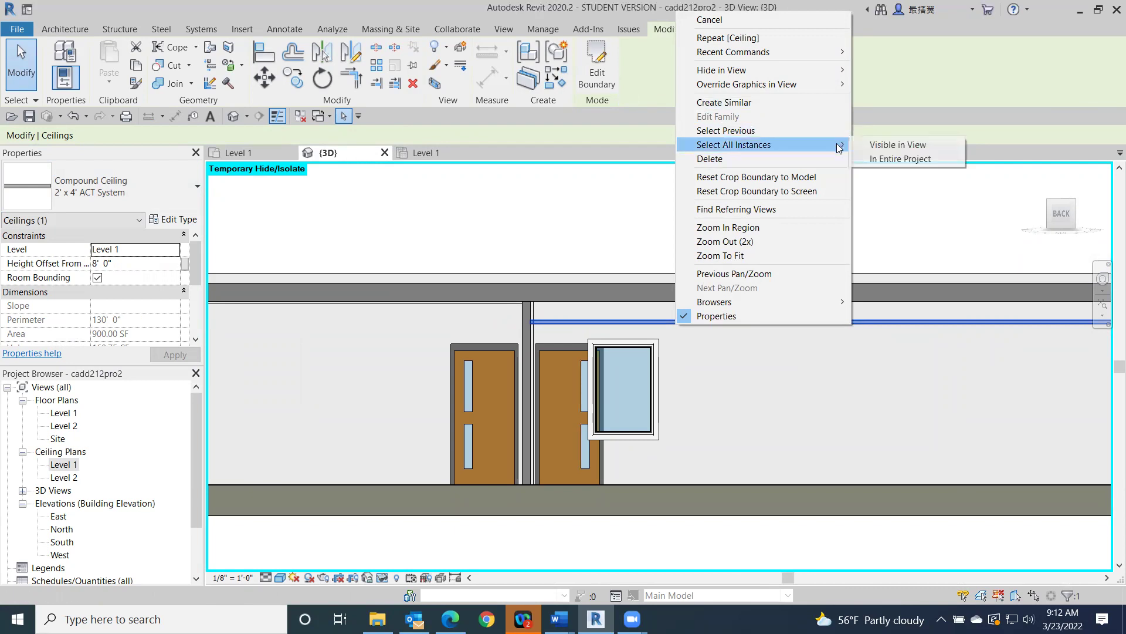
{"action": "left_click", "coordinate": [896, 160]}
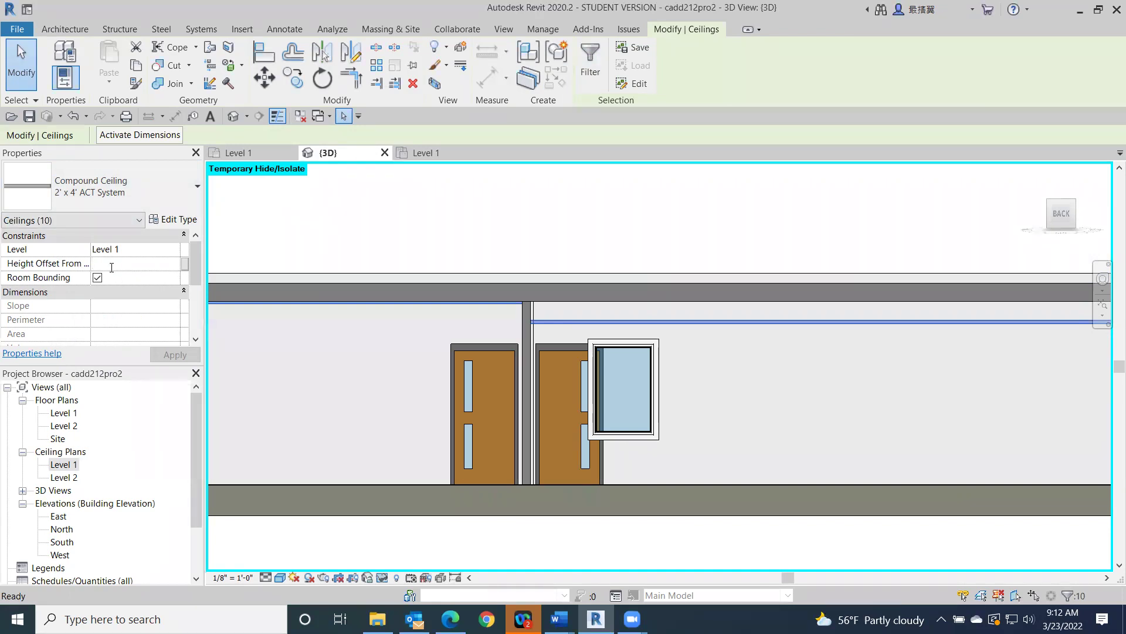
{"action": "left_click", "coordinate": [174, 354]}
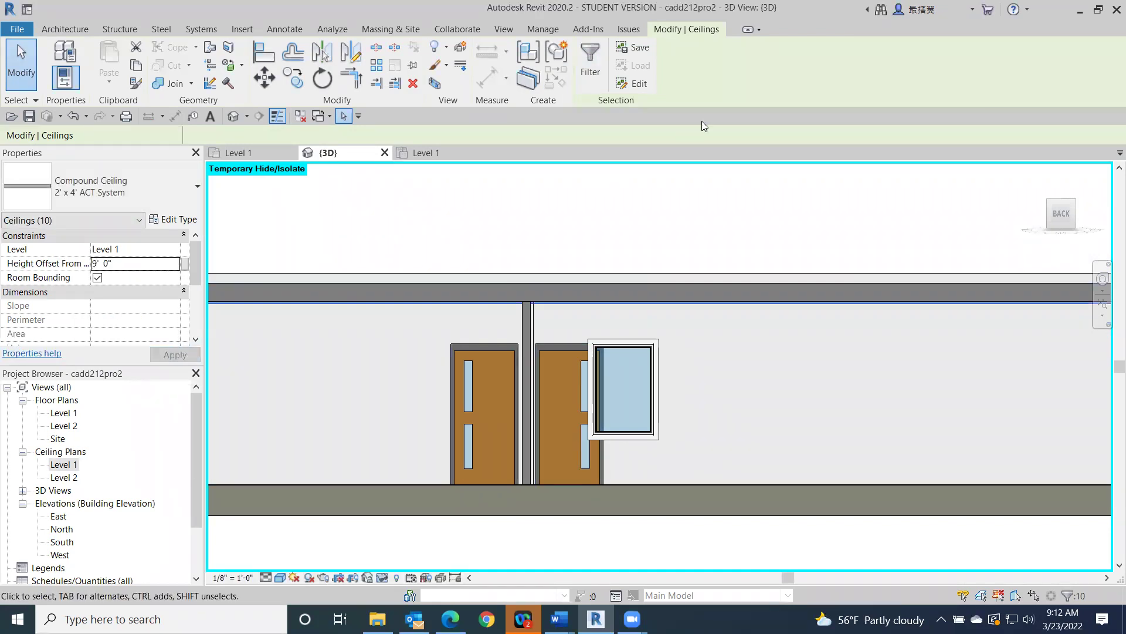
Examine the raised ceilings along the open back of the building and where the interior walls meet the second-level floor
{"action": "scroll", "coordinate": [901, 348], "scroll_direction": "down", "scroll_amount": 2}
{"action": "middle_click_drag", "start_coordinate": [629, 382], "coordinate": [339, 382]}
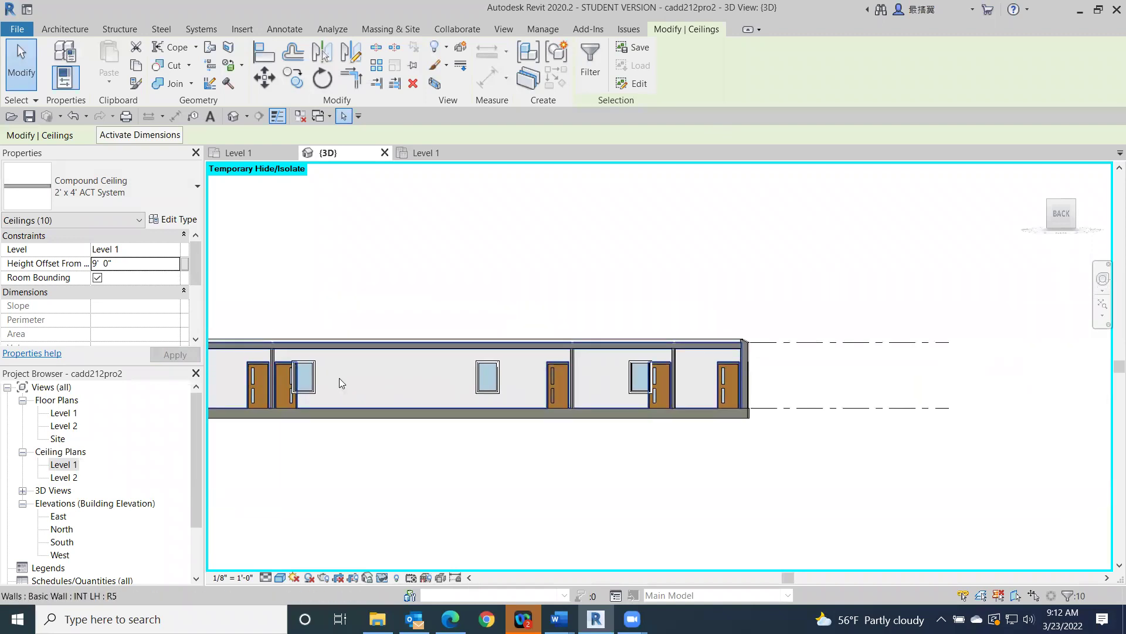
{"action": "scroll", "coordinate": [537, 335], "scroll_direction": "up", "scroll_amount": 3}
{"action": "scroll", "coordinate": [537, 335], "scroll_direction": "up", "scroll_amount": 2}
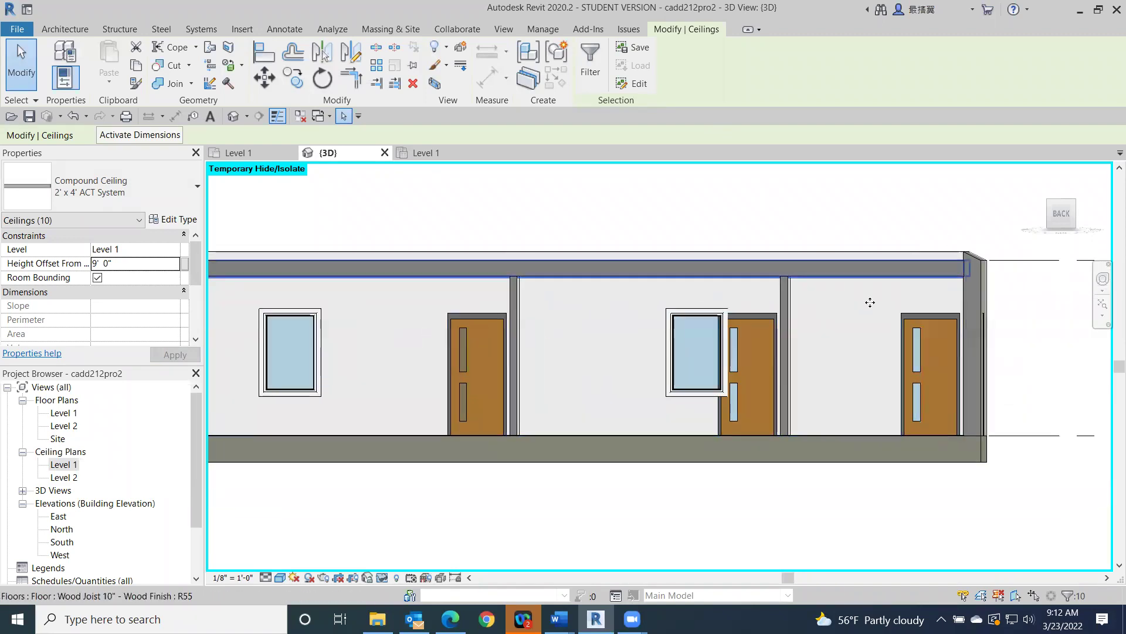
{"action": "left_click", "coordinate": [858, 211]}
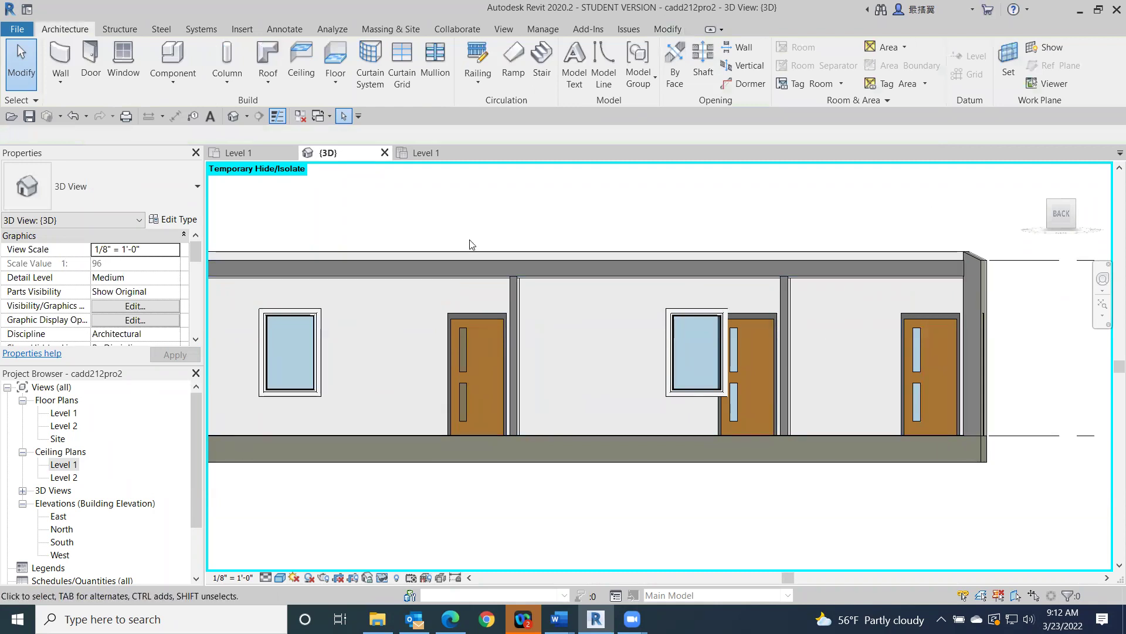
{"action": "scroll", "coordinate": [764, 206], "scroll_direction": "down", "scroll_amount": 2}
{"action": "scroll", "coordinate": [752, 207], "scroll_direction": "up", "scroll_amount": 2}
{"action": "middle_click_drag", "start_coordinate": [764, 206], "coordinate": [824, 222]}
{"action": "scroll", "coordinate": [747, 205], "scroll_direction": "down", "scroll_amount": 3}
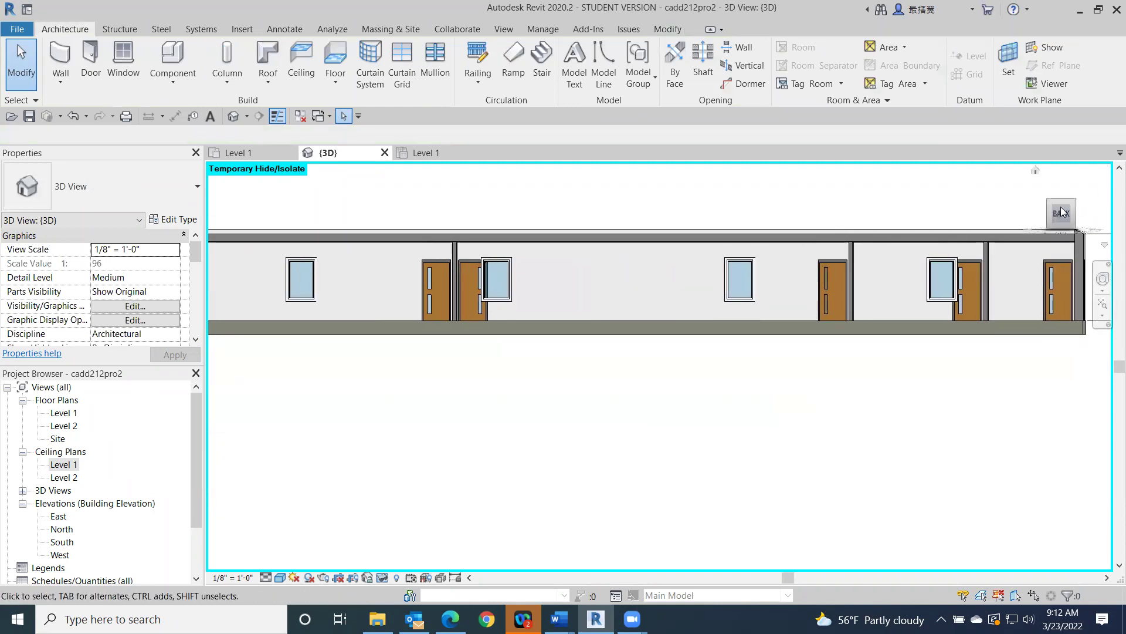
{"action": "left_click_drag", "start_coordinate": [1060, 218], "coordinate": [1061, 214]}
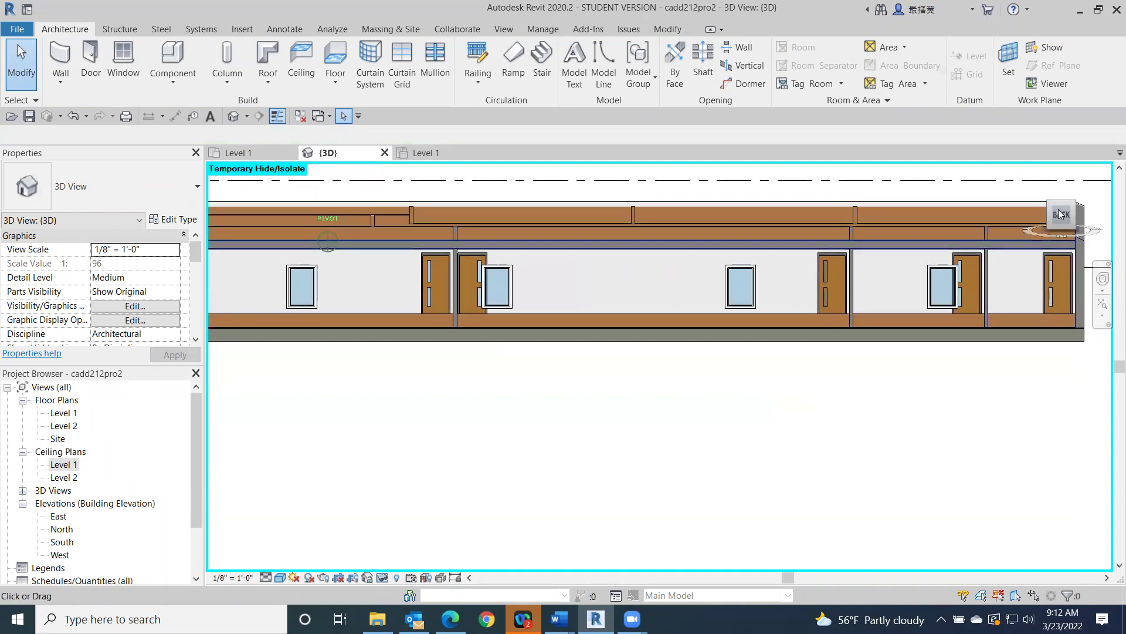
{"action": "scroll", "coordinate": [458, 405], "scroll_direction": "up", "scroll_amount": 1}
{"action": "middle_click_drag", "start_coordinate": [531, 433], "coordinate": [531, 434]}
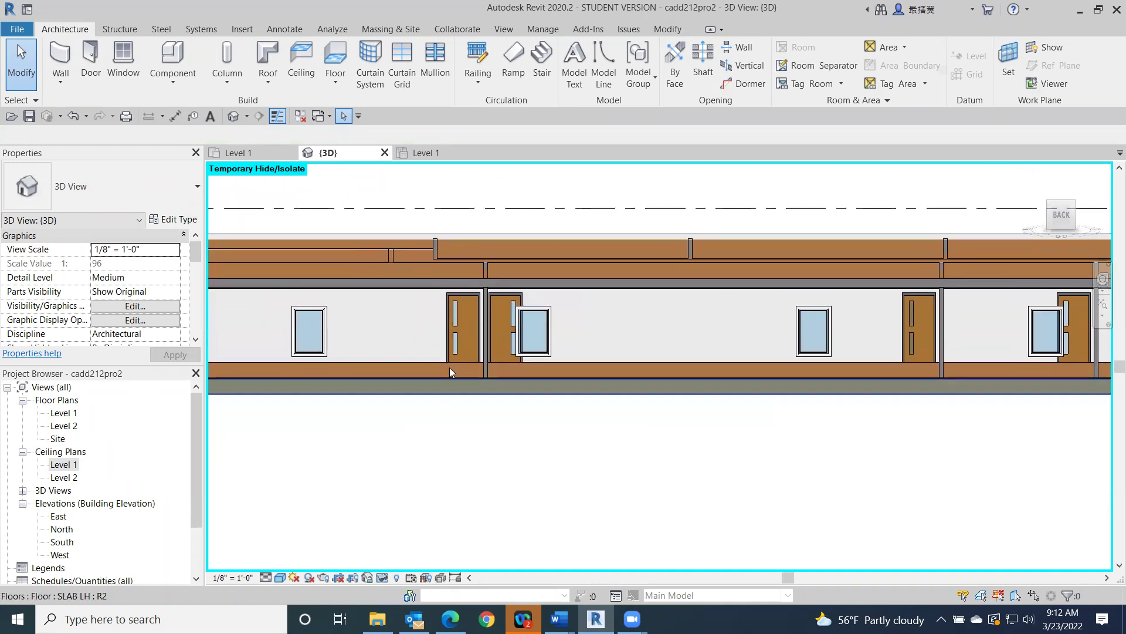
{"action": "scroll", "coordinate": [478, 270], "scroll_direction": "up", "scroll_amount": 3}
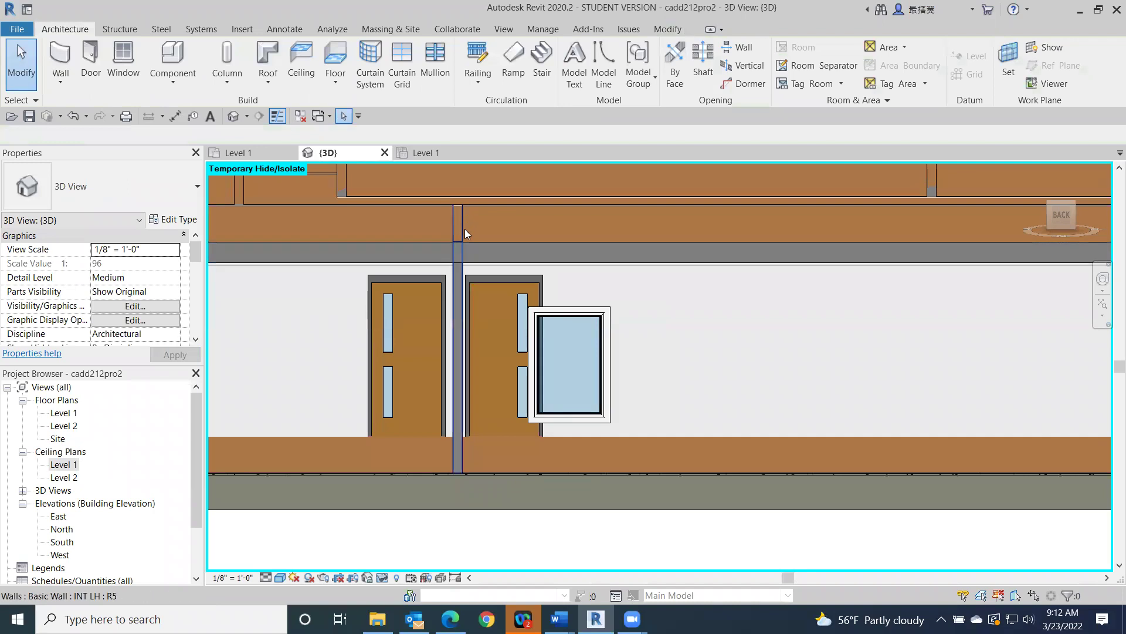
Set the unconnected height of the INT LH wall between the two doors to 9' 0" and check its top against the floor
{"action": "left_click", "coordinate": [458, 285]}
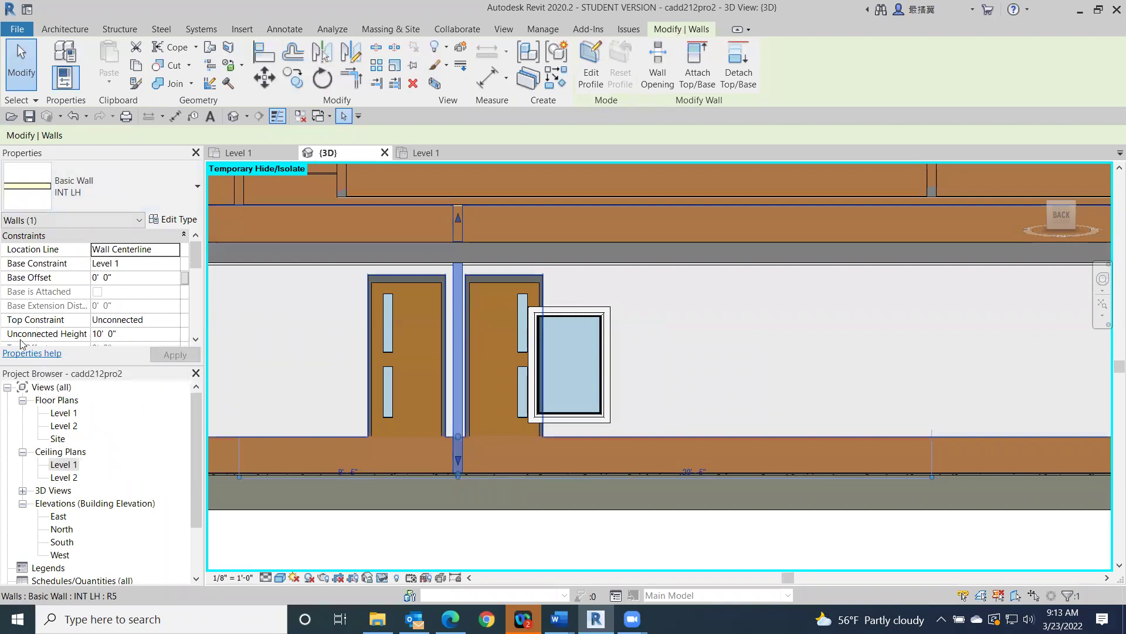
{"action": "left_click", "coordinate": [103, 334]}
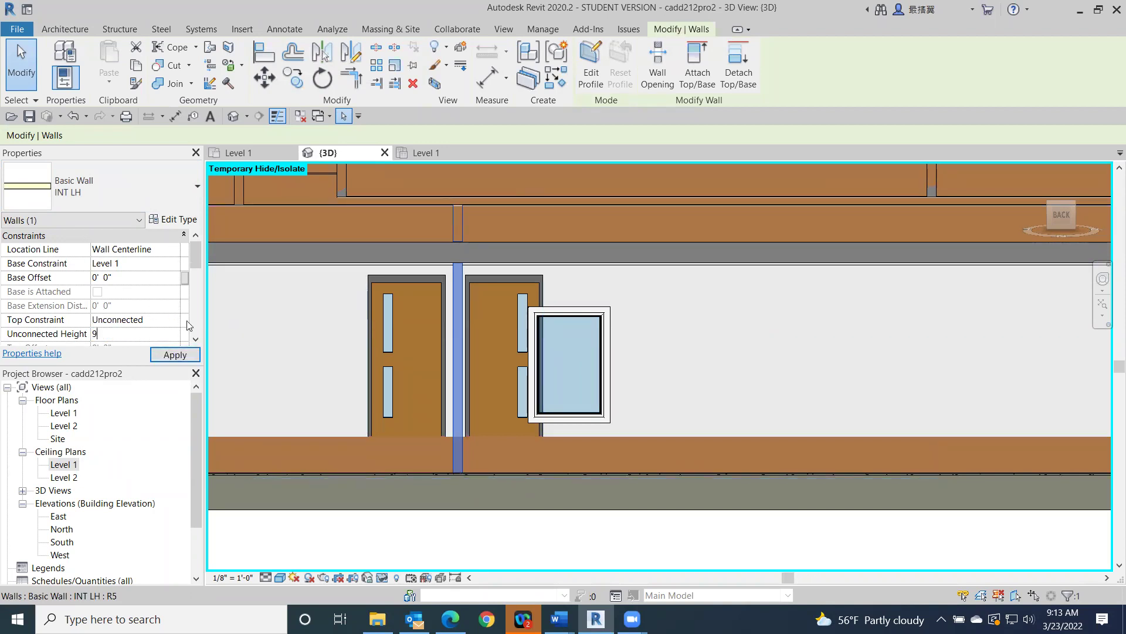
{"action": "left_click", "coordinate": [167, 359]}
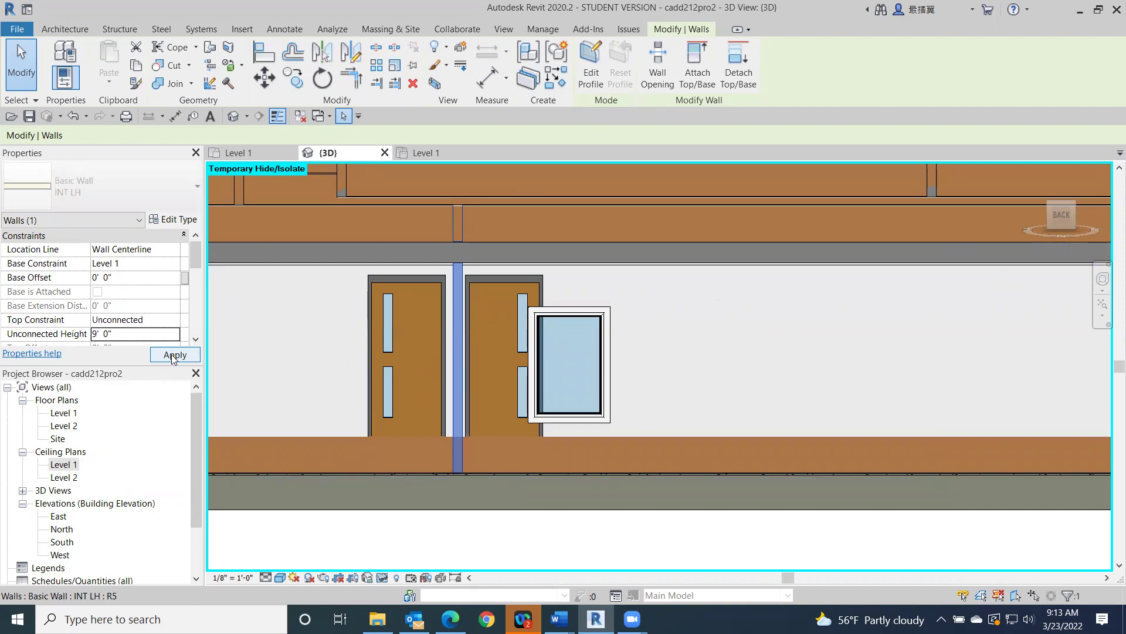
{"action": "left_click", "coordinate": [1054, 217]}
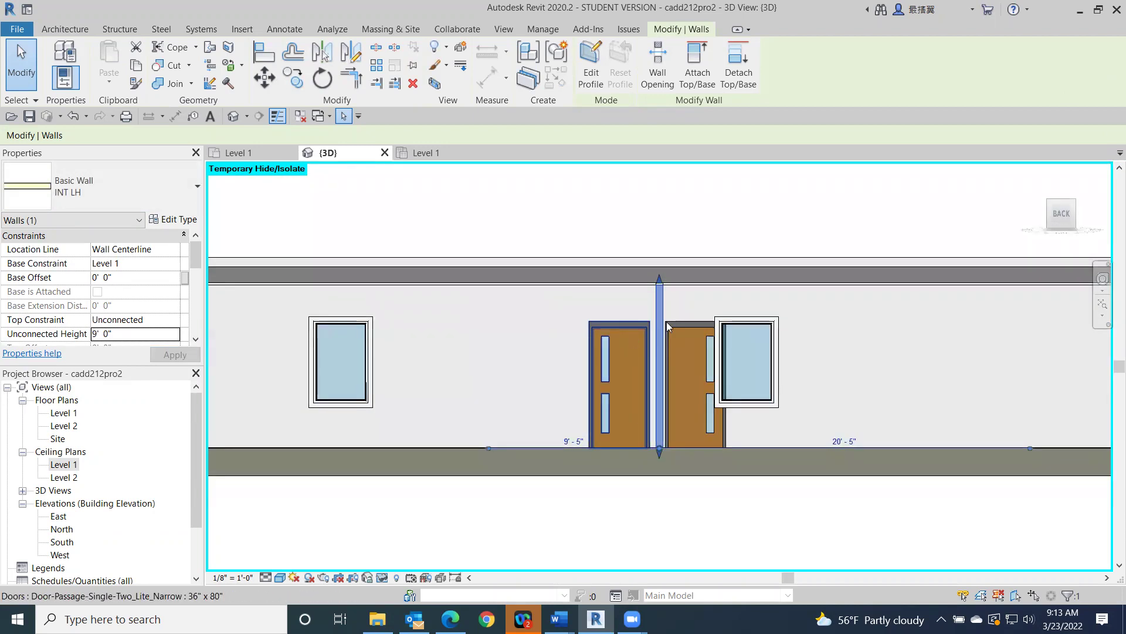
{"action": "scroll", "coordinate": [661, 286], "scroll_direction": "up", "scroll_amount": 8}
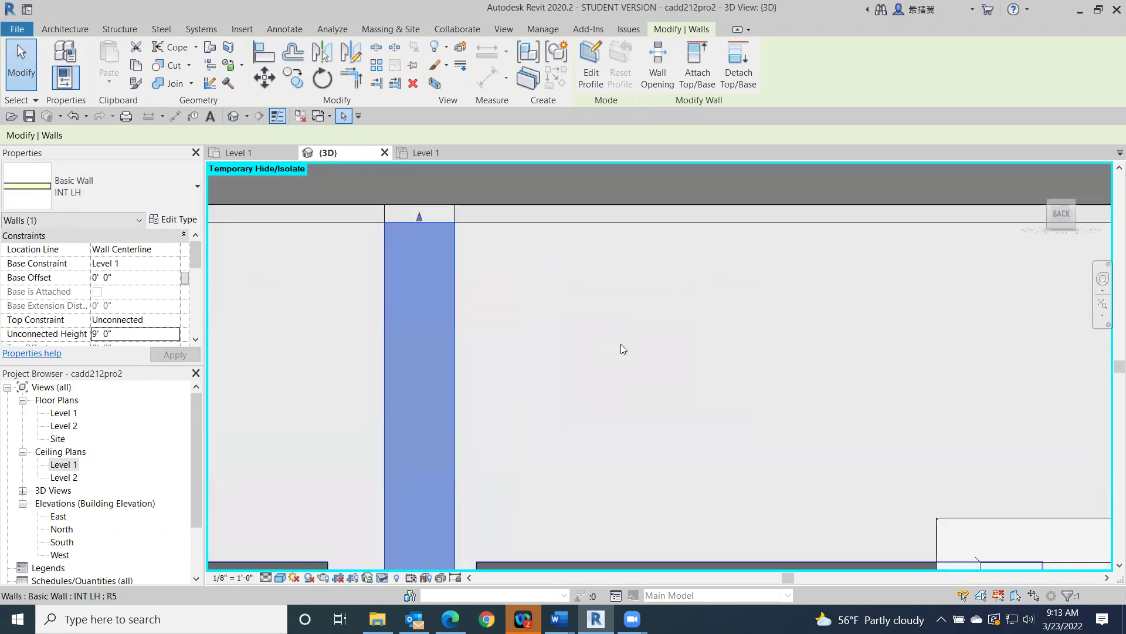
{"action": "scroll", "coordinate": [634, 343], "scroll_direction": "down", "scroll_amount": 5}
{"action": "left_click", "coordinate": [558, 191]}
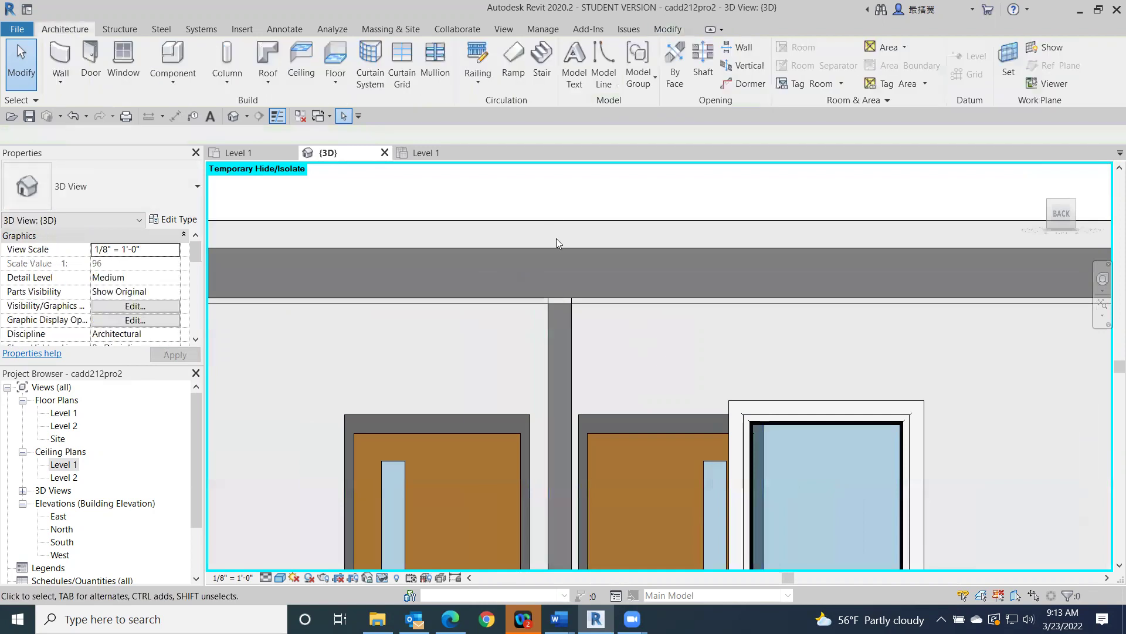
{"action": "left_click", "coordinate": [568, 327]}
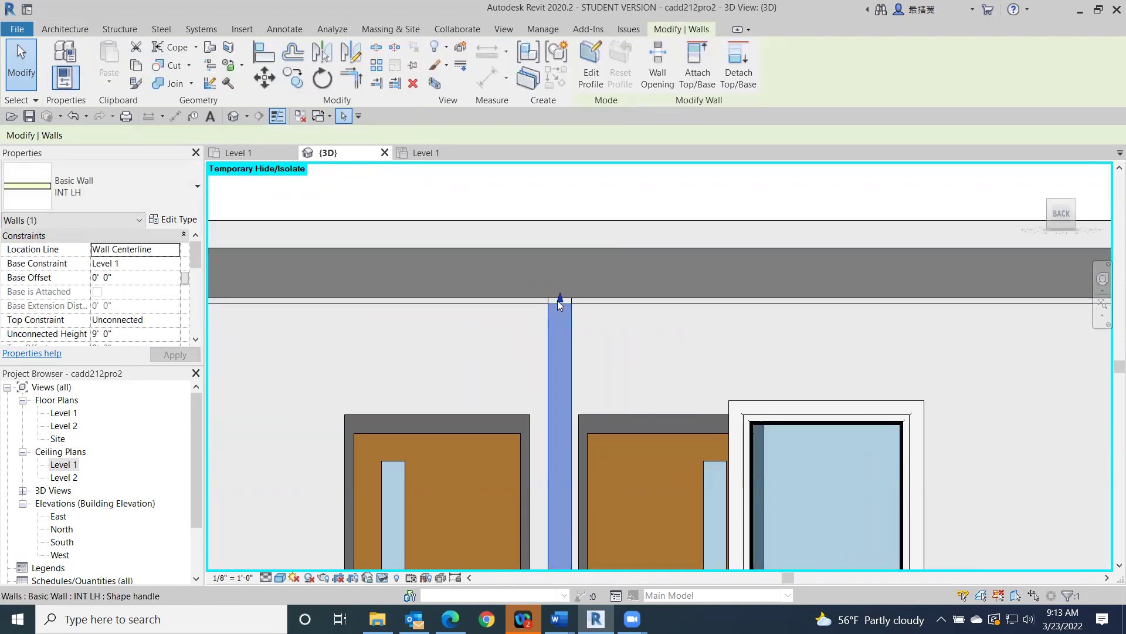
{"action": "left_click", "coordinate": [589, 188]}
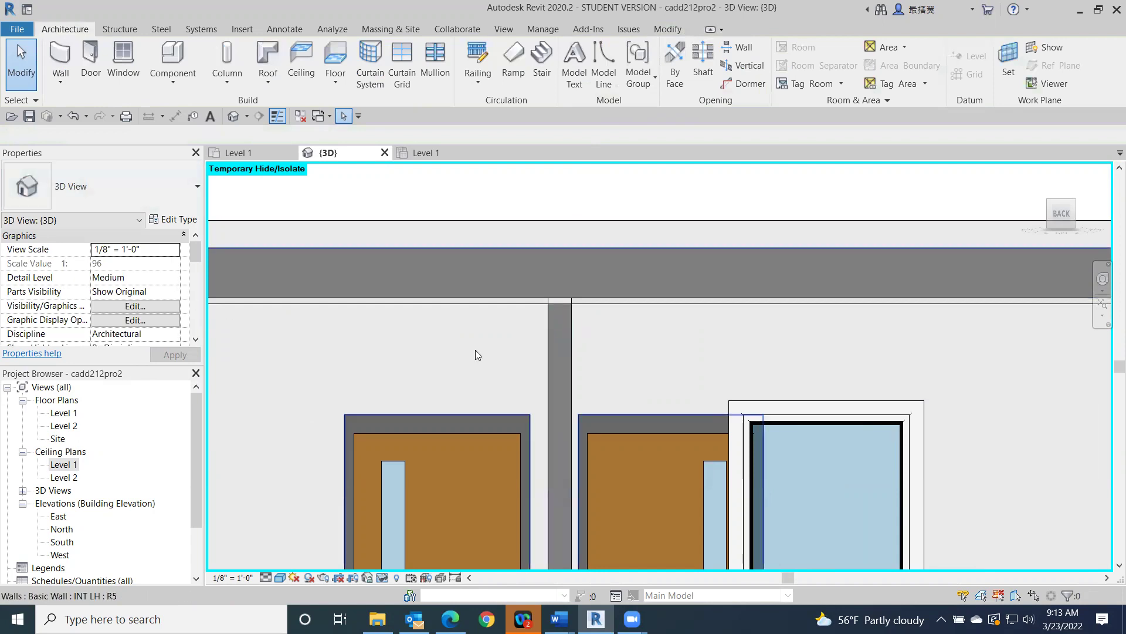
Raise the unconnected height of the INT LH wall between the two doors to 9' 1", and increase it to 9' 2"
{"action": "left_click", "coordinate": [559, 321]}
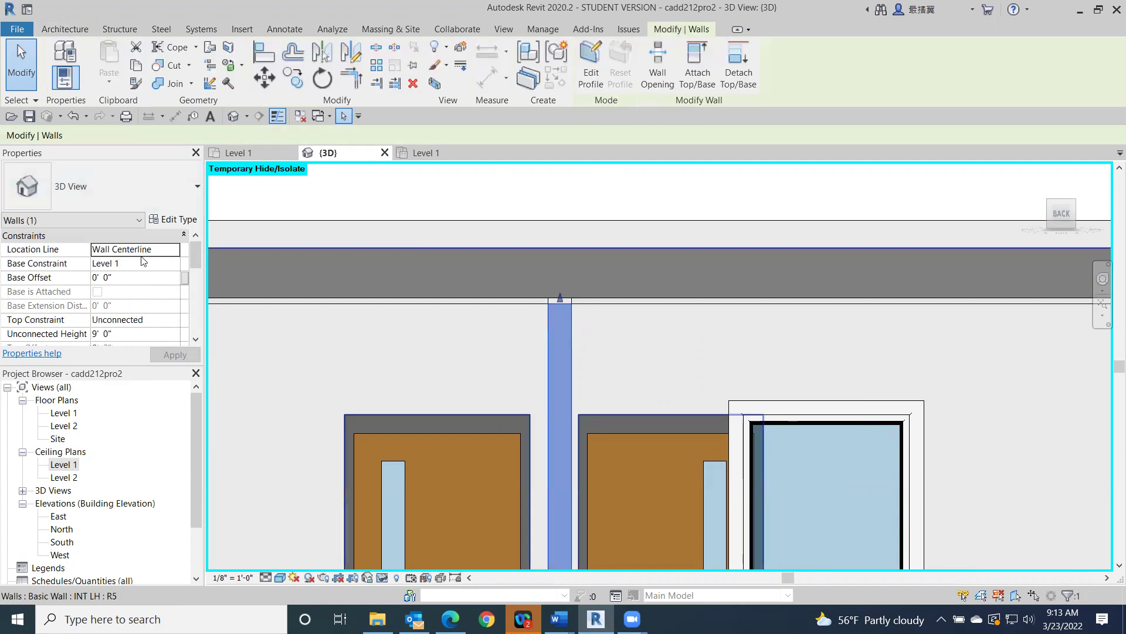
{"action": "left_click", "coordinate": [109, 335]}
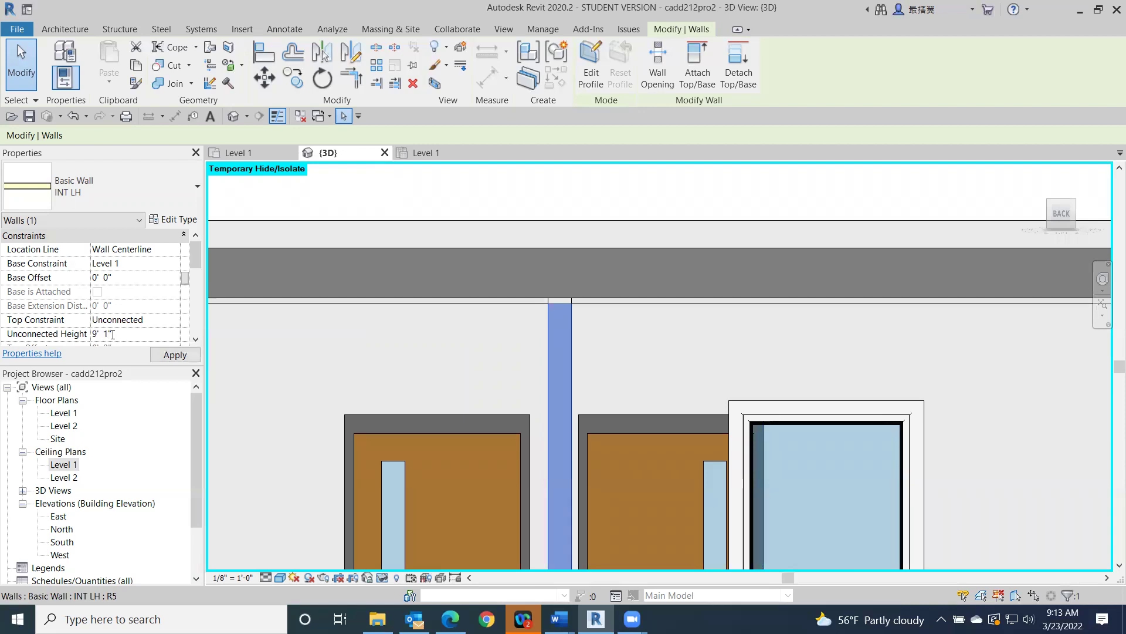
{"action": "left_click", "coordinate": [162, 356]}
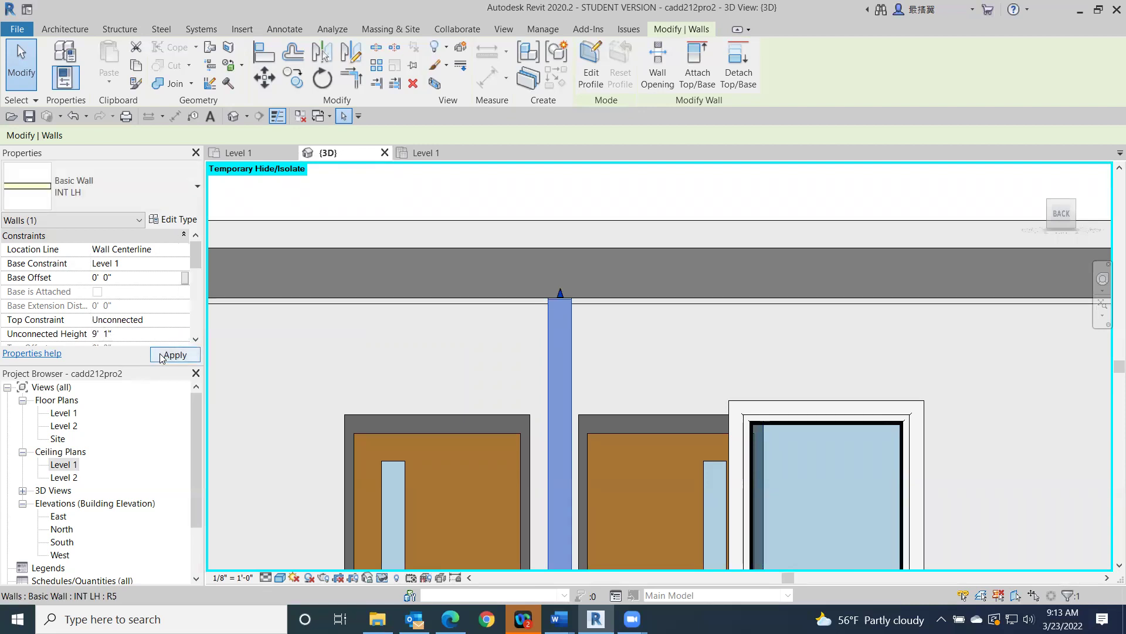
{"action": "left_click", "coordinate": [108, 333]}
{"action": "key", "text": "BackSpace"}
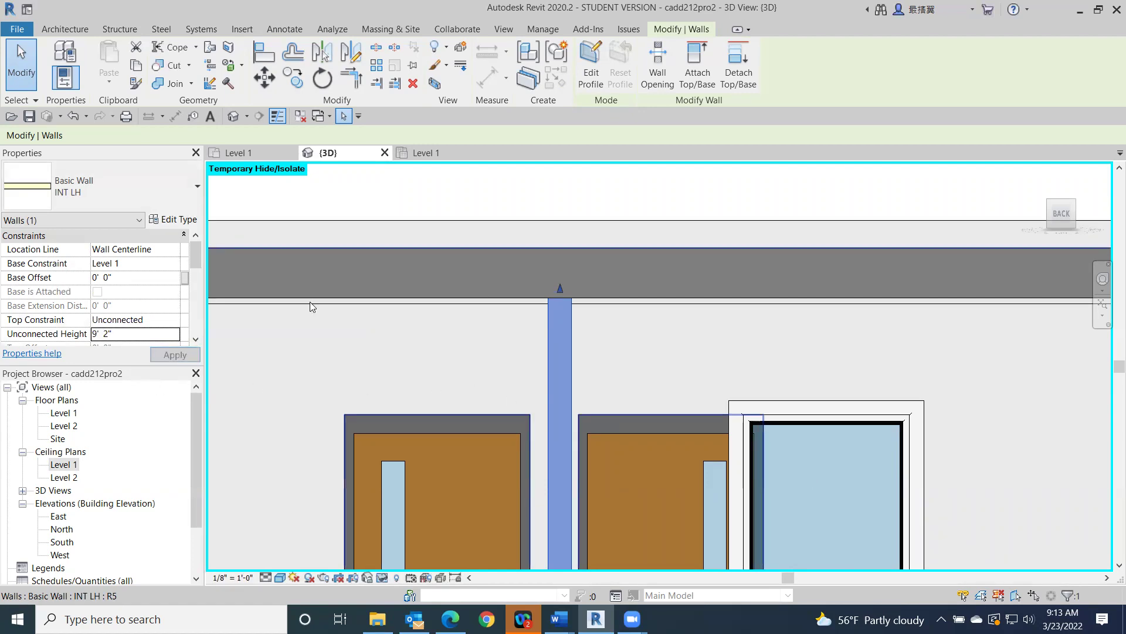
{"action": "left_click", "coordinate": [582, 187]}
{"action": "scroll", "coordinate": [563, 375], "scroll_direction": "down", "scroll_amount": 2}
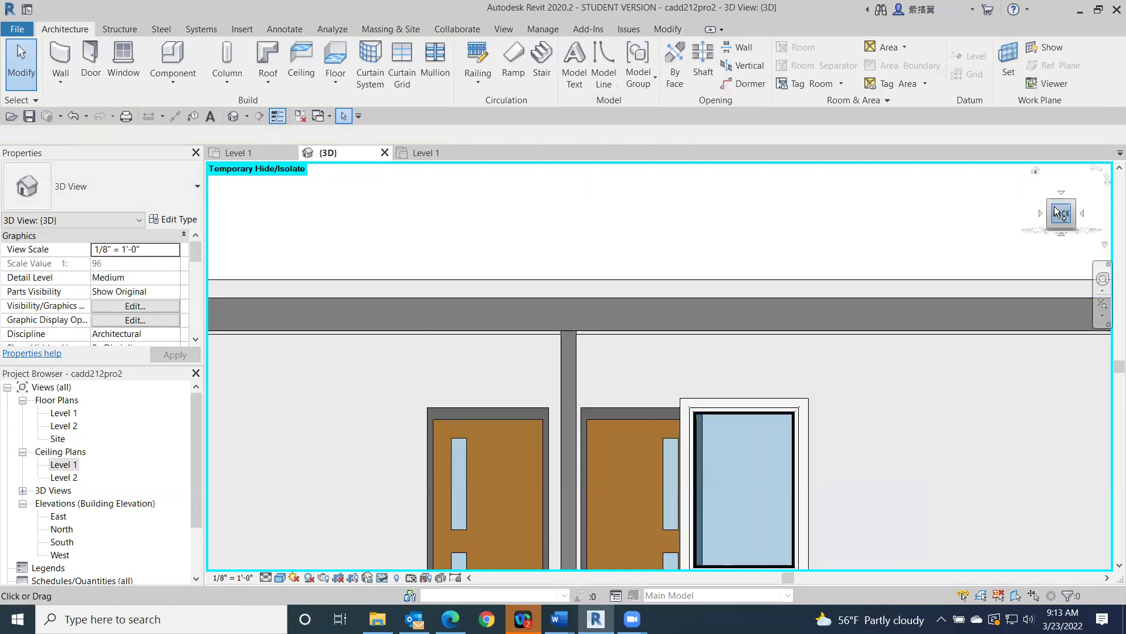
Examine the remaining interior walls against the second-level floor, from above and along the open back of the building
{"action": "mouse_move", "coordinate": [1057, 212]}
{"action": "left_mouse_down"}
{"action": "mouse_move", "coordinate": [1103, 235]}
{"action": "mouse_move", "coordinate": [473, 287]}
{"action": "mouse_move", "coordinate": [455, 328]}
{"action": "left_mouse_up"}
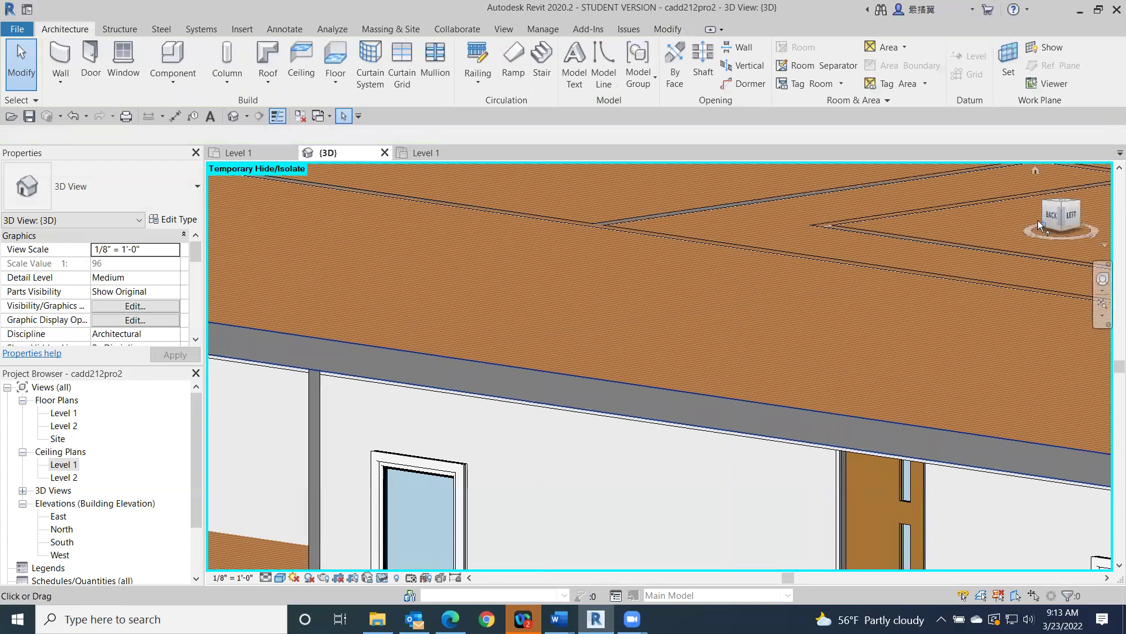
{"action": "left_click_drag", "start_coordinate": [1071, 210], "coordinate": [228, 200]}
{"action": "middle_click_drag", "start_coordinate": [660, 274], "coordinate": [264, 197]}
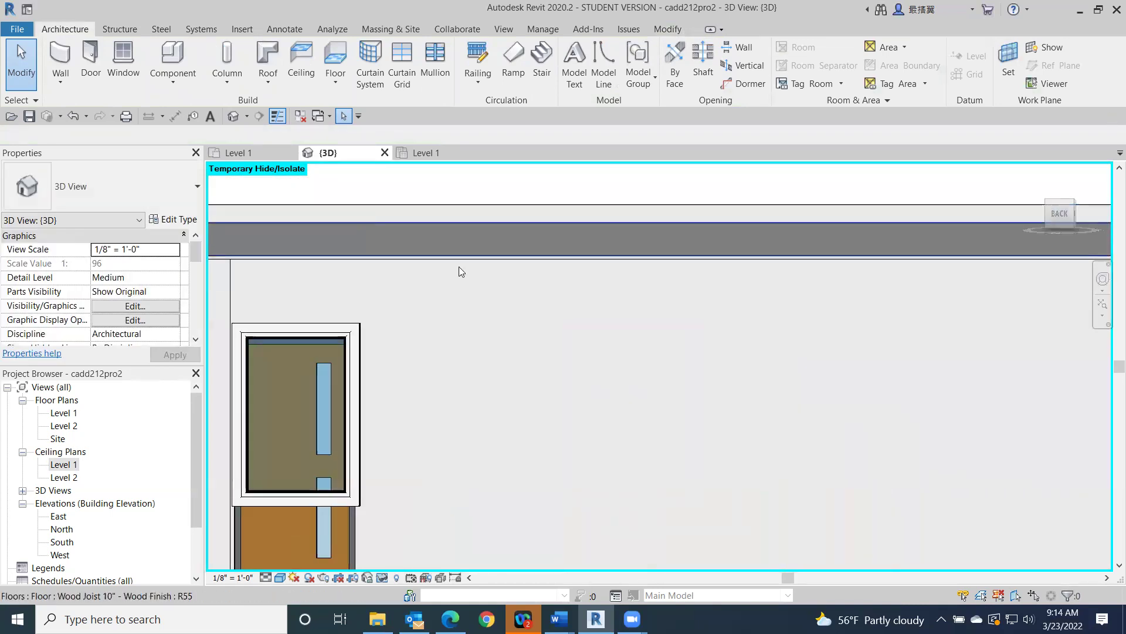
{"action": "scroll", "coordinate": [600, 302], "scroll_direction": "down", "scroll_amount": 2}
{"action": "middle_click_drag", "start_coordinate": [952, 370], "coordinate": [342, 397]}
{"action": "scroll", "coordinate": [702, 290], "scroll_direction": "up", "scroll_amount": 3}
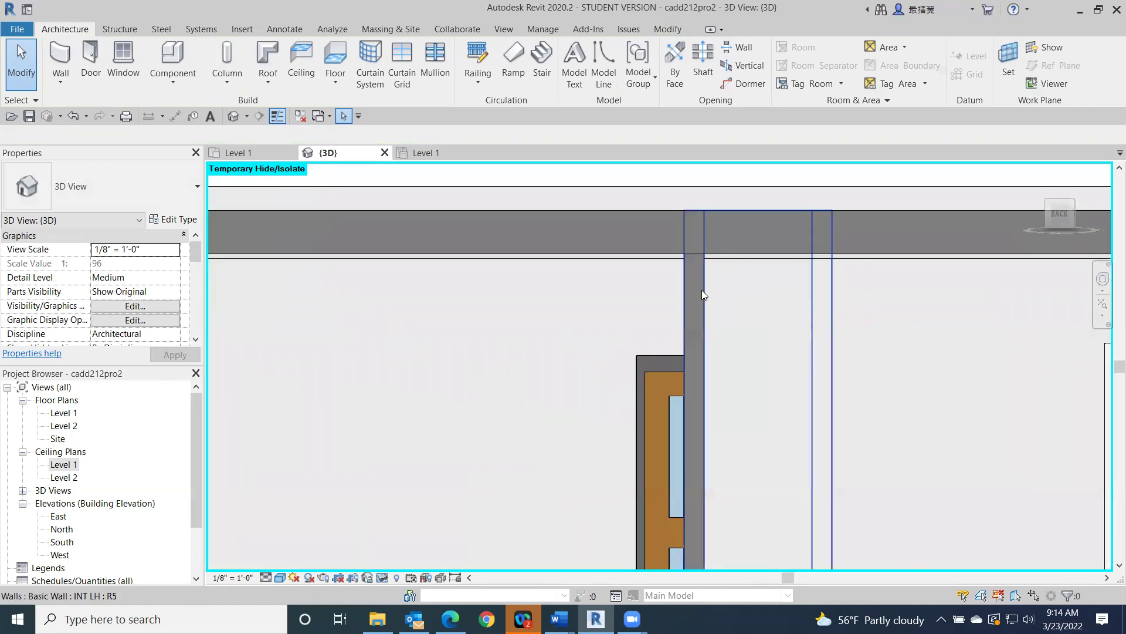
Select all instances of the INT LH interior wall type and set their unconnected height to 9' 2"
{"action": "left_click", "coordinate": [701, 291]}
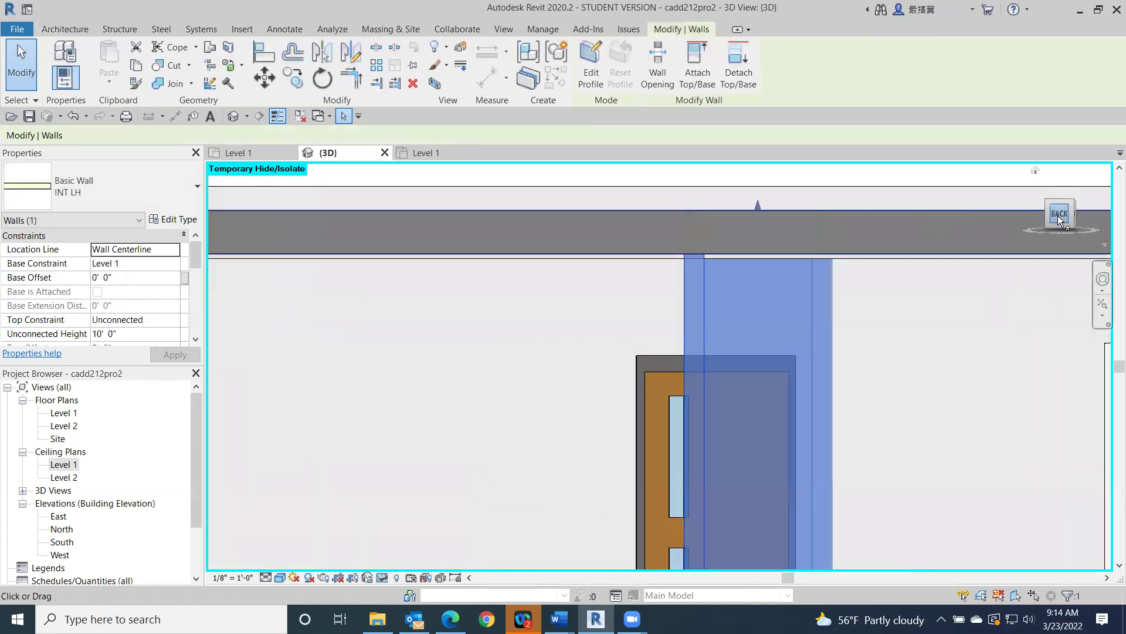
{"action": "left_click_drag", "start_coordinate": [1068, 206], "coordinate": [1064, 230]}
{"action": "scroll", "coordinate": [1057, 232], "scroll_direction": "down", "scroll_amount": 5}
{"action": "middle_click_drag", "start_coordinate": [591, 351], "coordinate": [562, 501]}
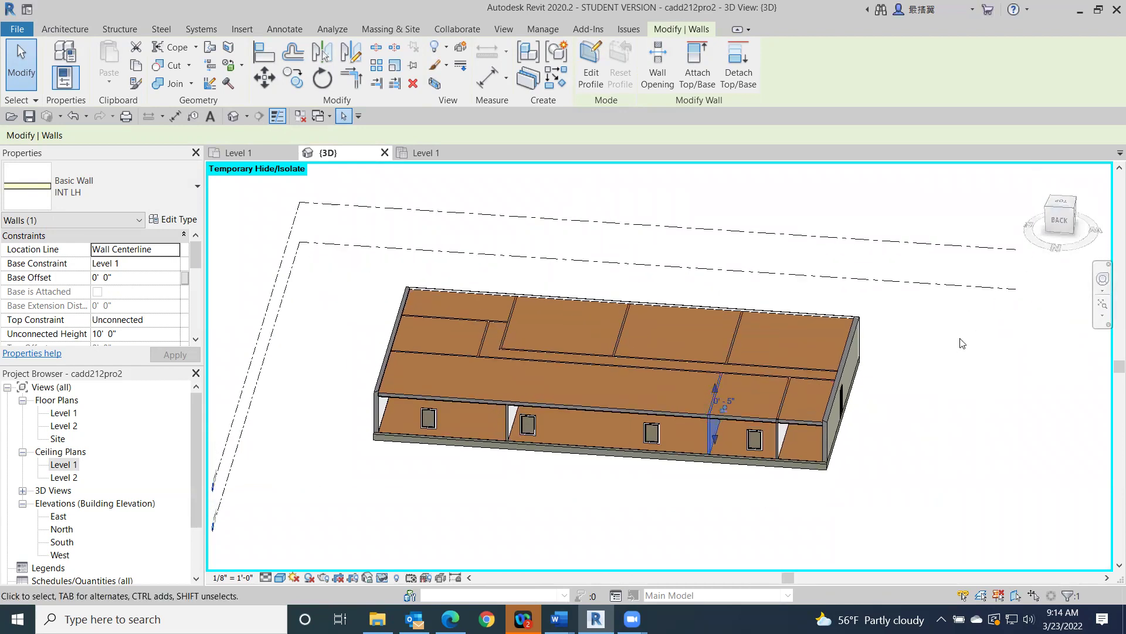
{"action": "scroll", "coordinate": [903, 384], "scroll_direction": "up", "scroll_amount": 4}
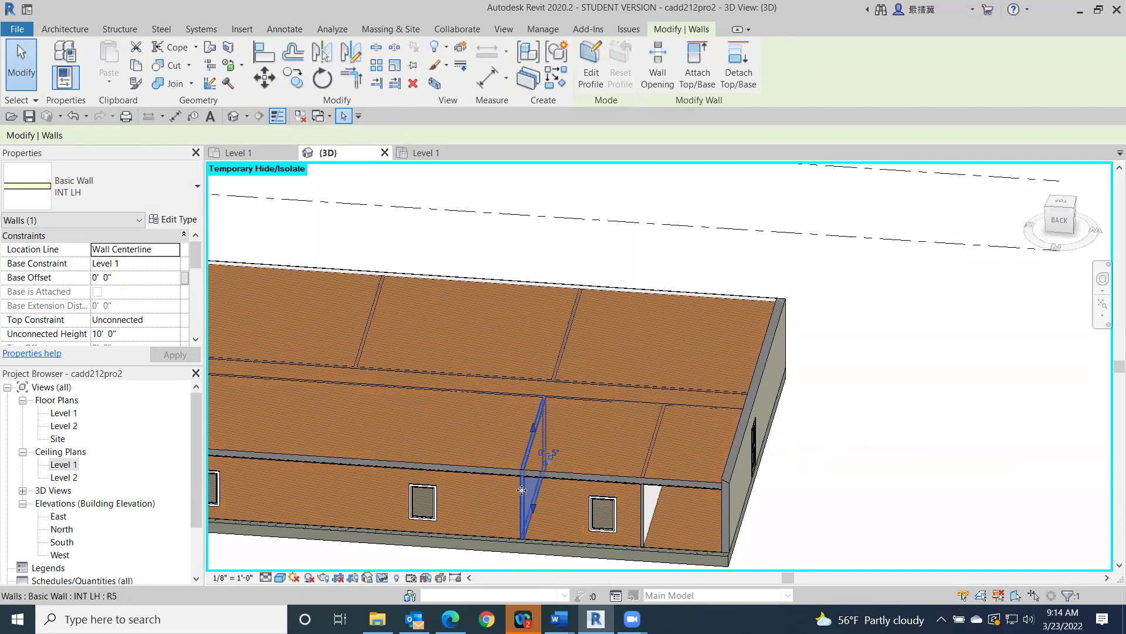
{"action": "right_click", "coordinate": [522, 489]}
{"action": "mouse_move", "coordinate": [583, 249]}
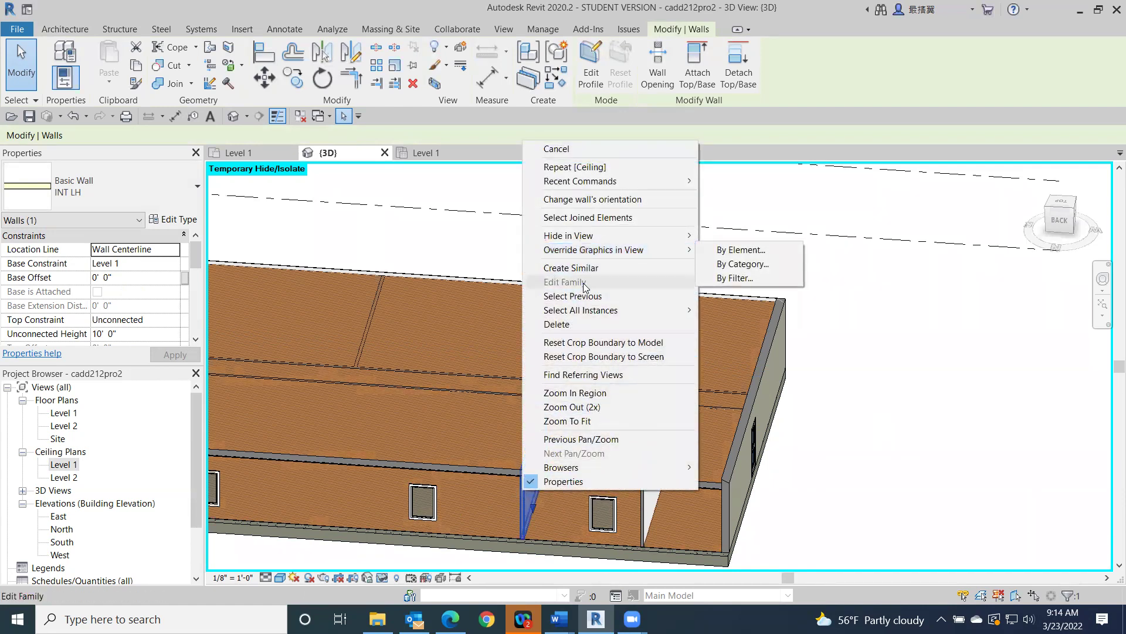
{"action": "mouse_move", "coordinate": [582, 309]}
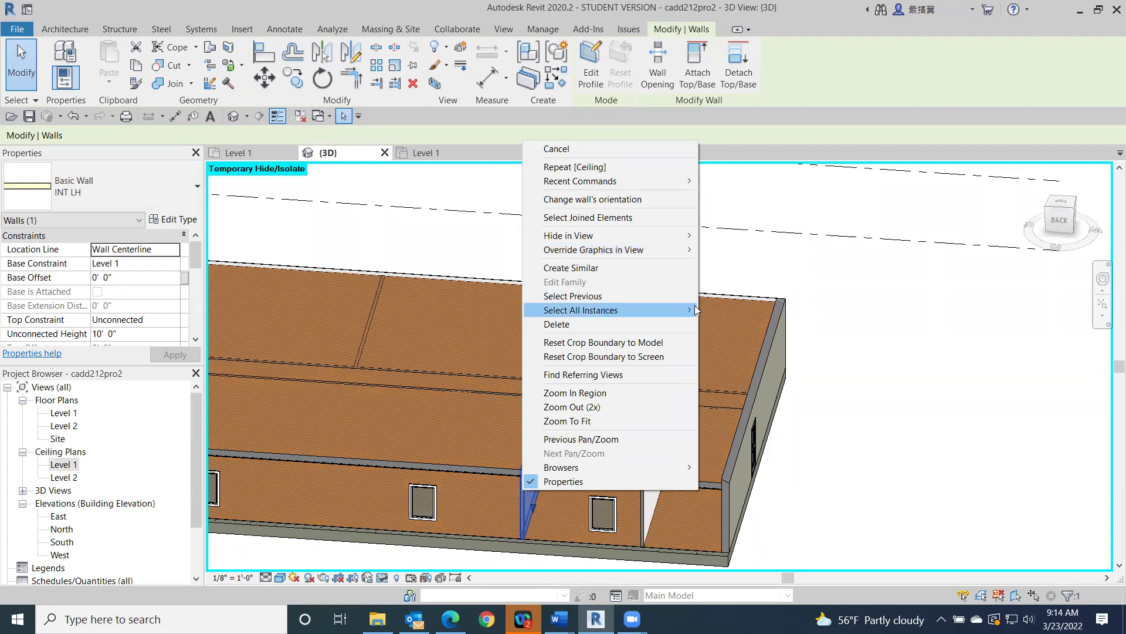
{"action": "left_click", "coordinate": [732, 310]}
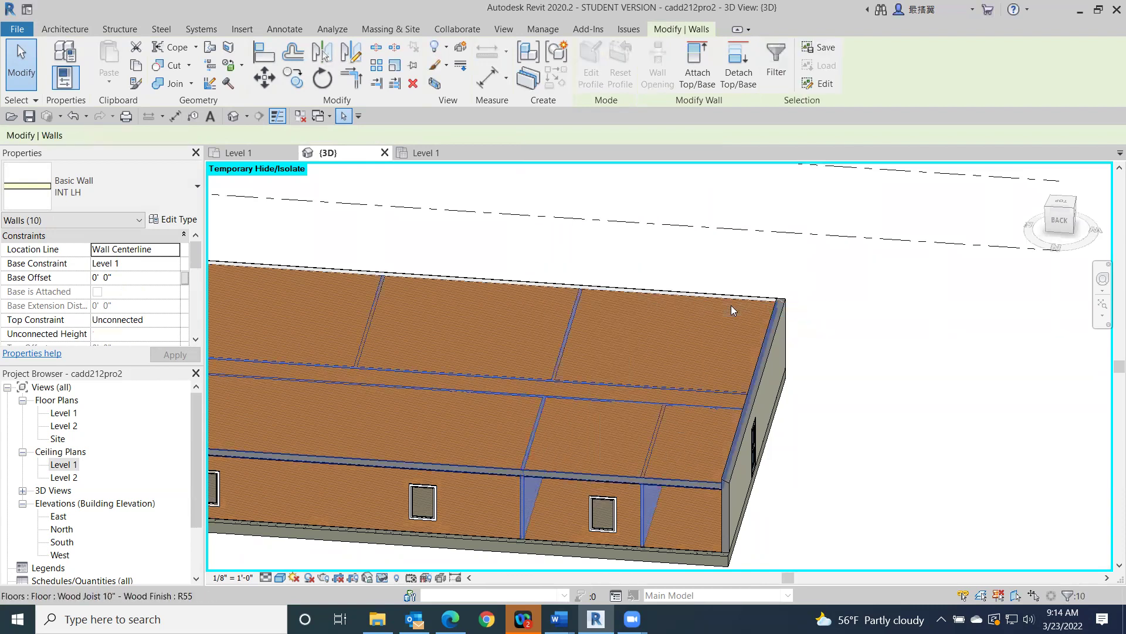
{"action": "middle_click_drag", "start_coordinate": [956, 335], "coordinate": [1058, 350]}
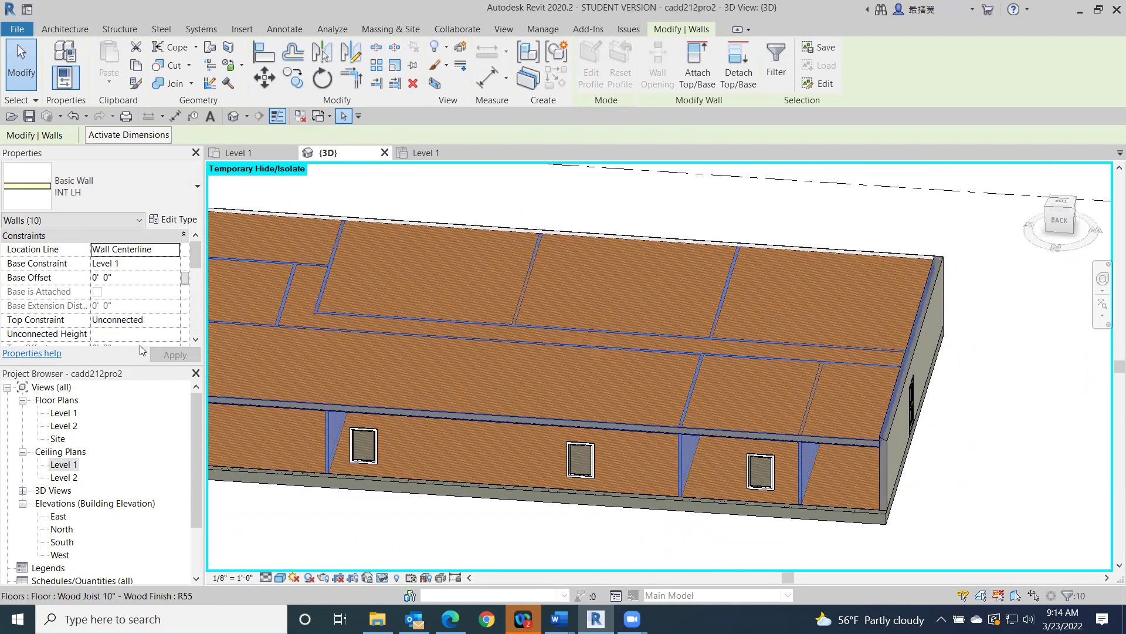
{"action": "left_click", "coordinate": [102, 333]}
{"action": "type", "text": "9'  2\""}
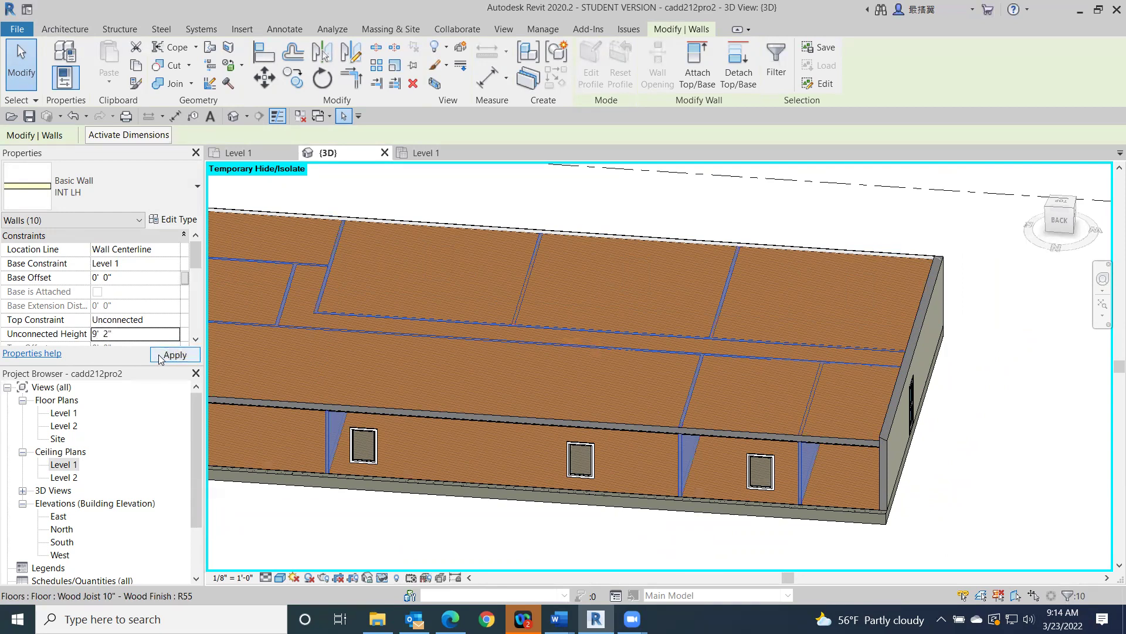
{"action": "left_click", "coordinate": [159, 355]}
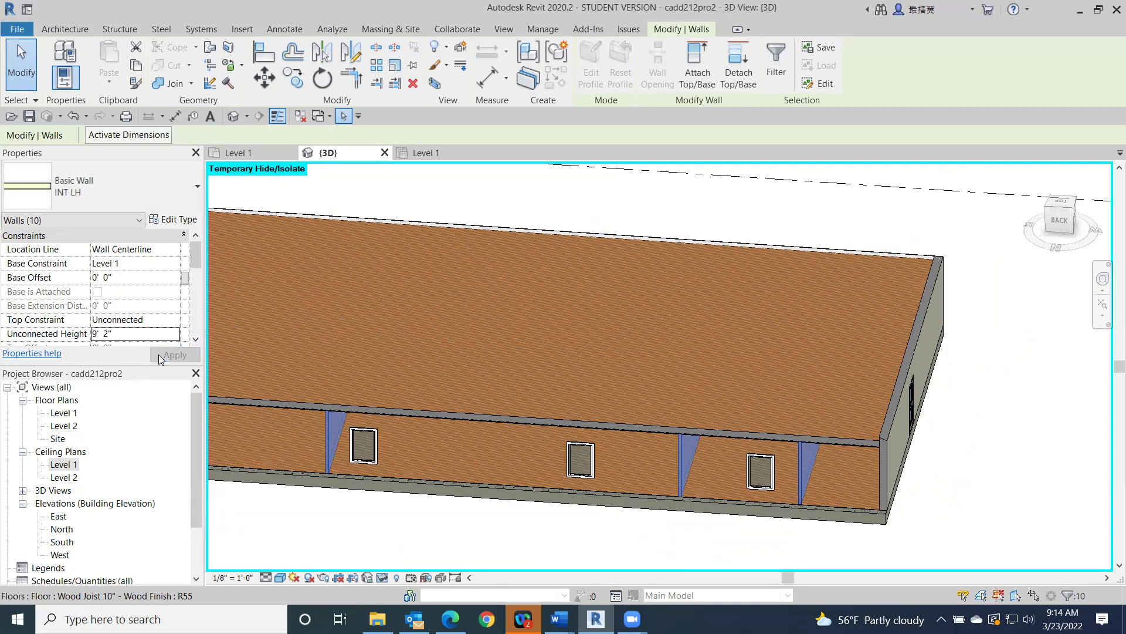
{"action": "left_click", "coordinate": [1073, 443]}
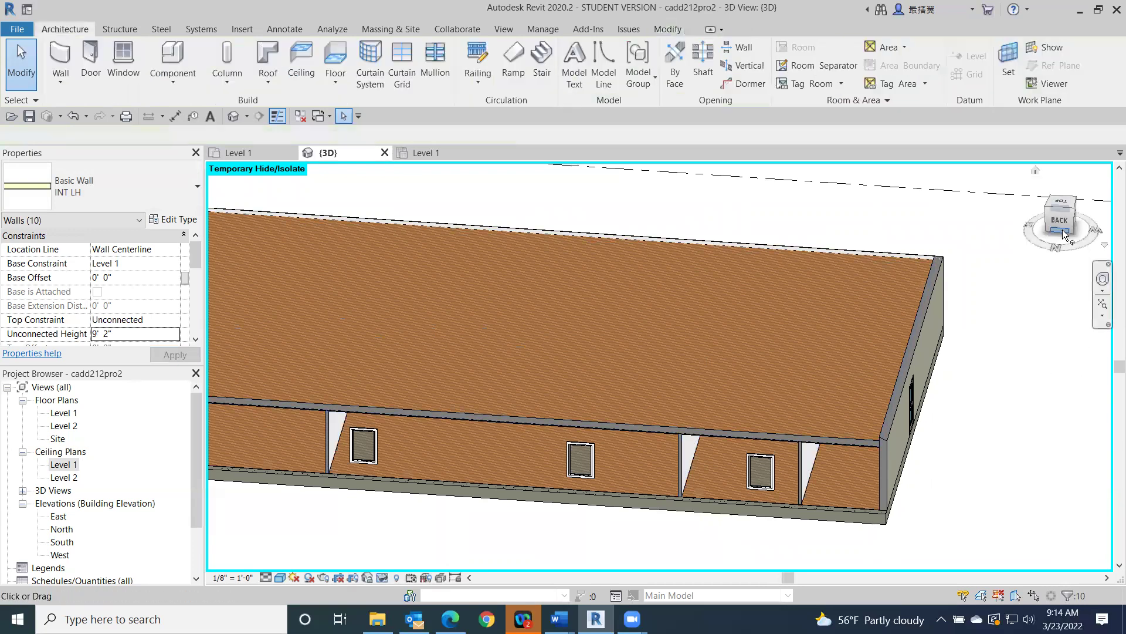
Examine the tops of the shortened interior walls against the second-level floor along the open back of the building
{"action": "left_click", "coordinate": [1060, 222]}
{"action": "left_click", "coordinate": [1047, 200]}
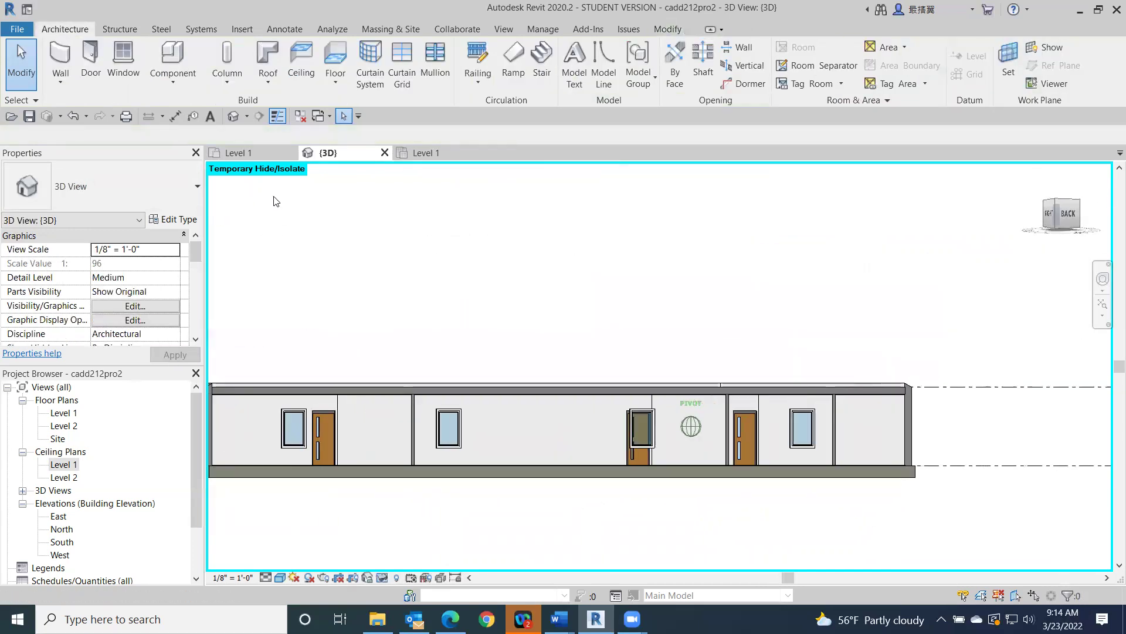
{"action": "middle_click_drag", "start_coordinate": [284, 225], "coordinate": [963, 244], "text": "shift"}
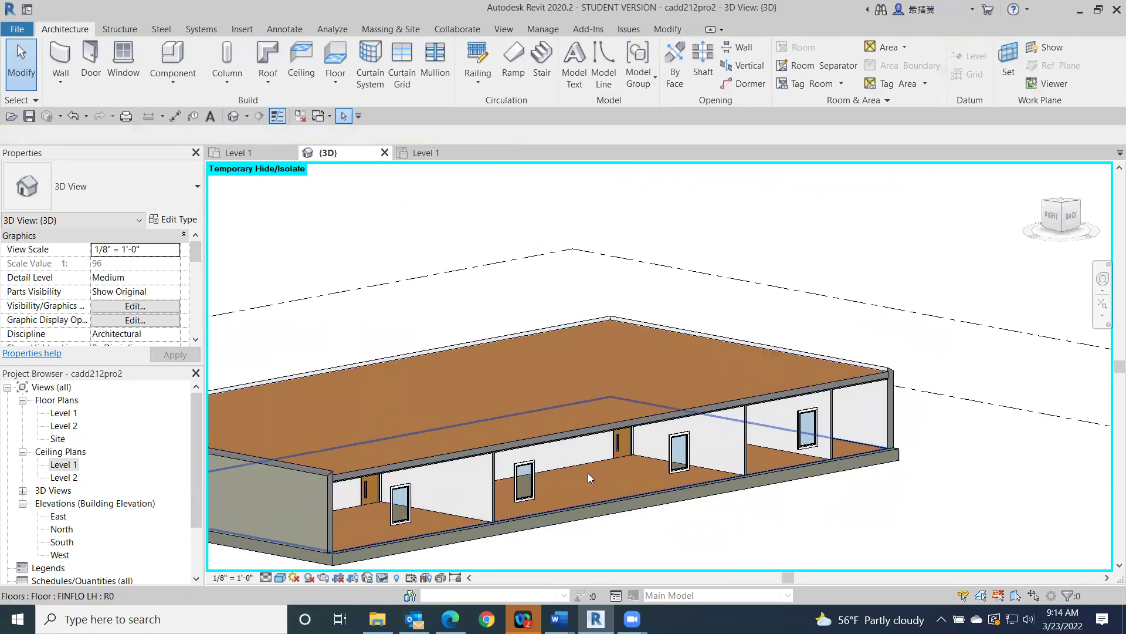
{"action": "left_click", "coordinate": [1072, 215]}
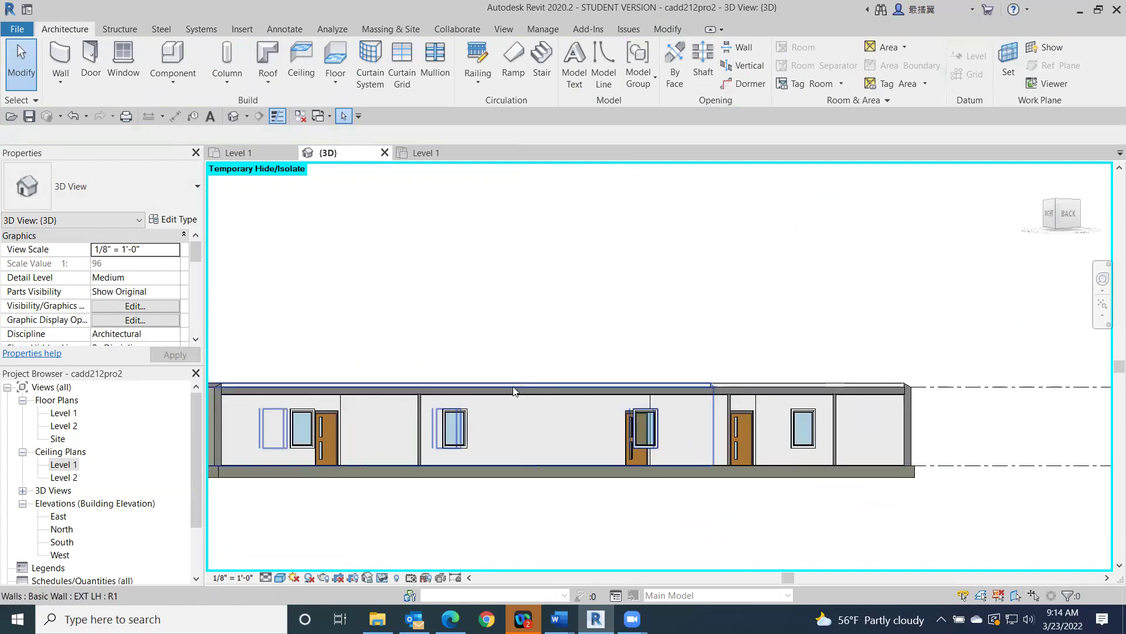
{"action": "scroll", "coordinate": [498, 407], "scroll_direction": "up", "scroll_amount": 5}
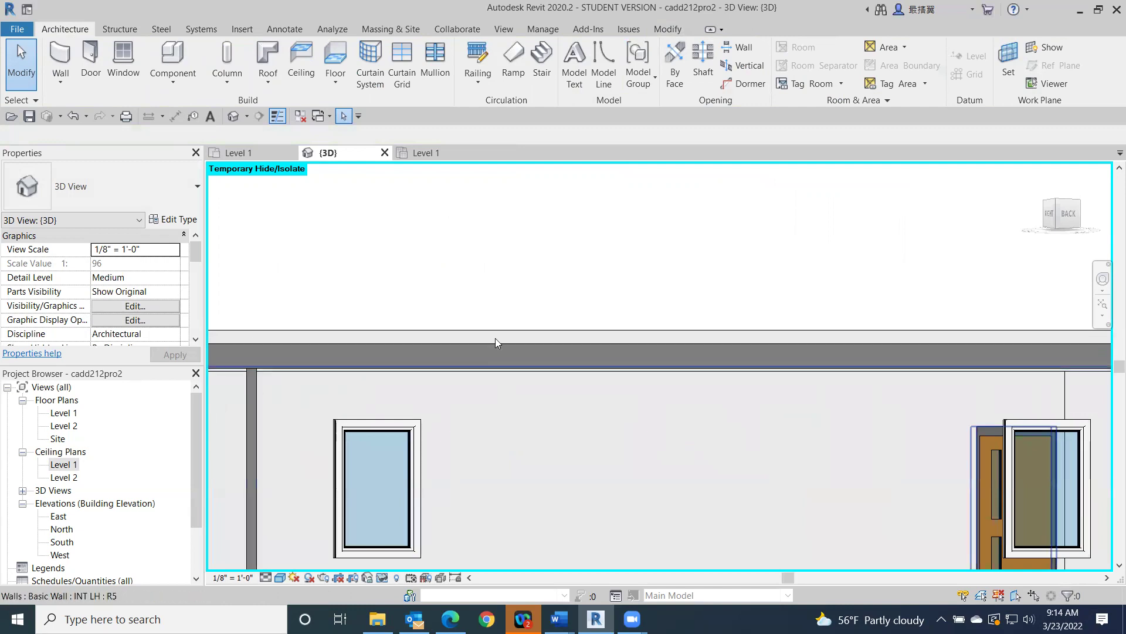
{"action": "scroll", "coordinate": [1007, 224], "scroll_direction": "down", "scroll_amount": 2}
{"action": "scroll", "coordinate": [1008, 223], "scroll_direction": "down", "scroll_amount": 5}
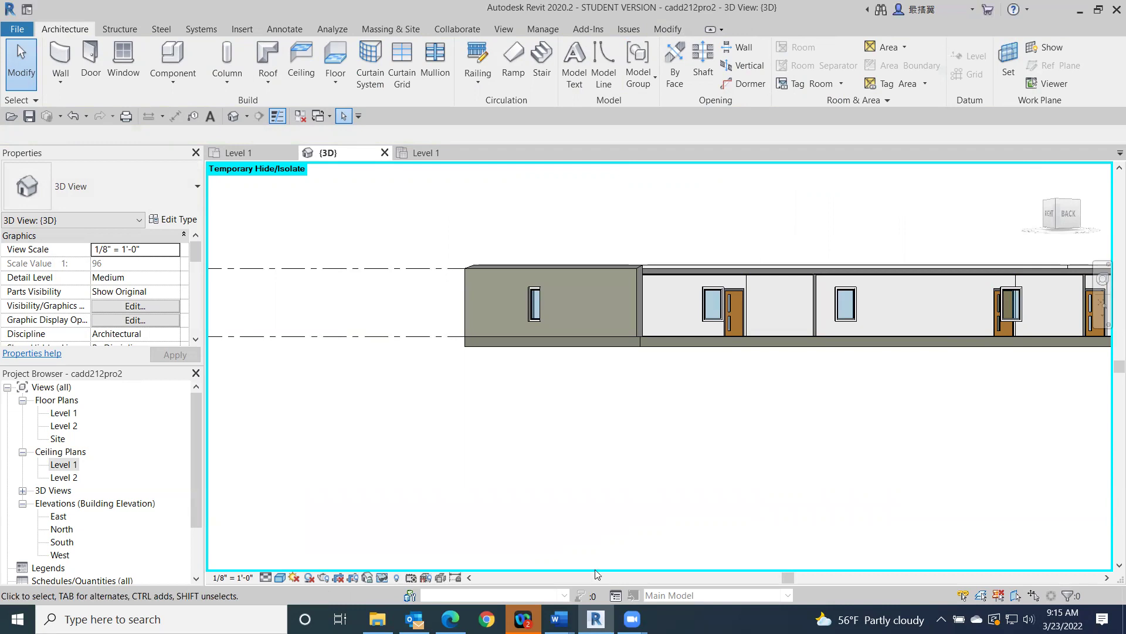
Switch to the Class 13 document in Word, review the lesson outline, and return to Revit
{"action": "mouse_move", "coordinate": [559, 618]}
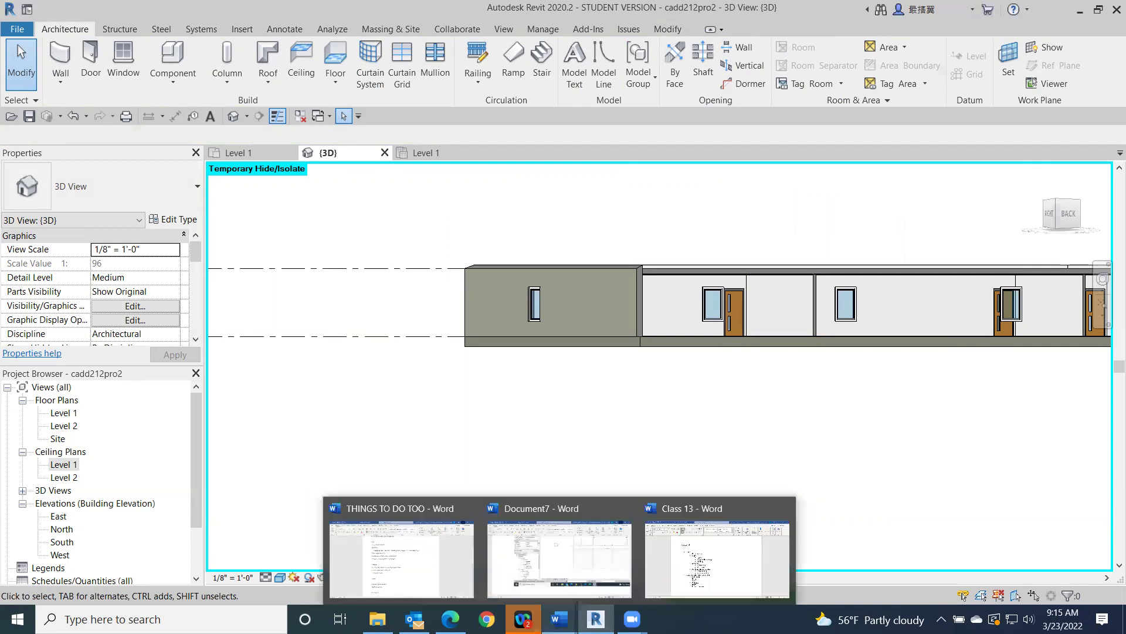
{"action": "left_click", "coordinate": [727, 557]}
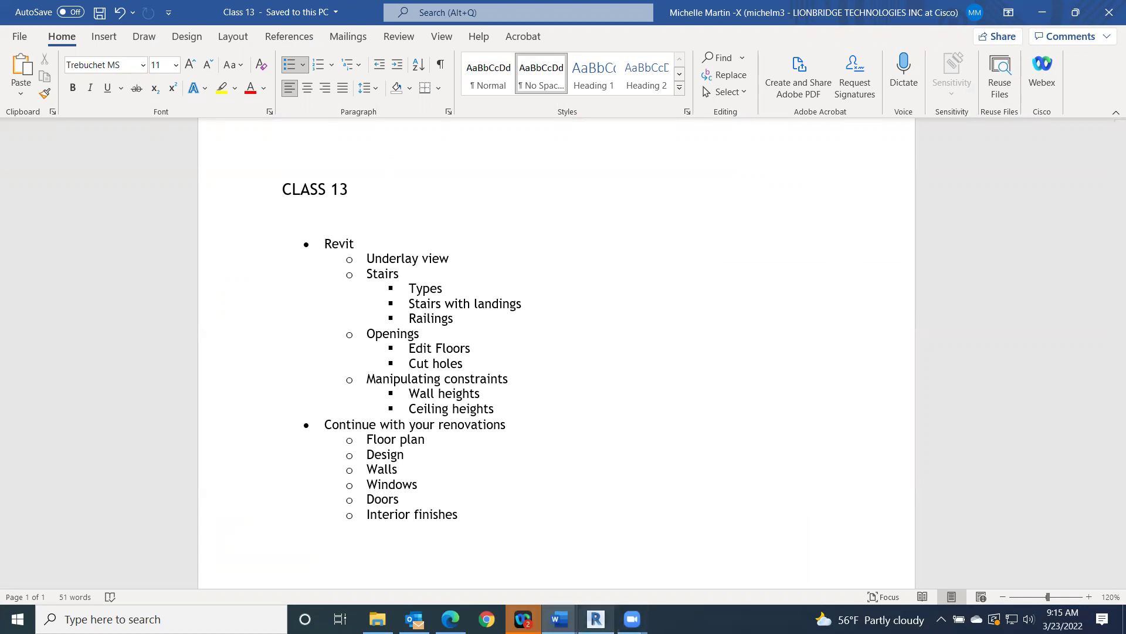
{"action": "left_click", "coordinate": [595, 618]}
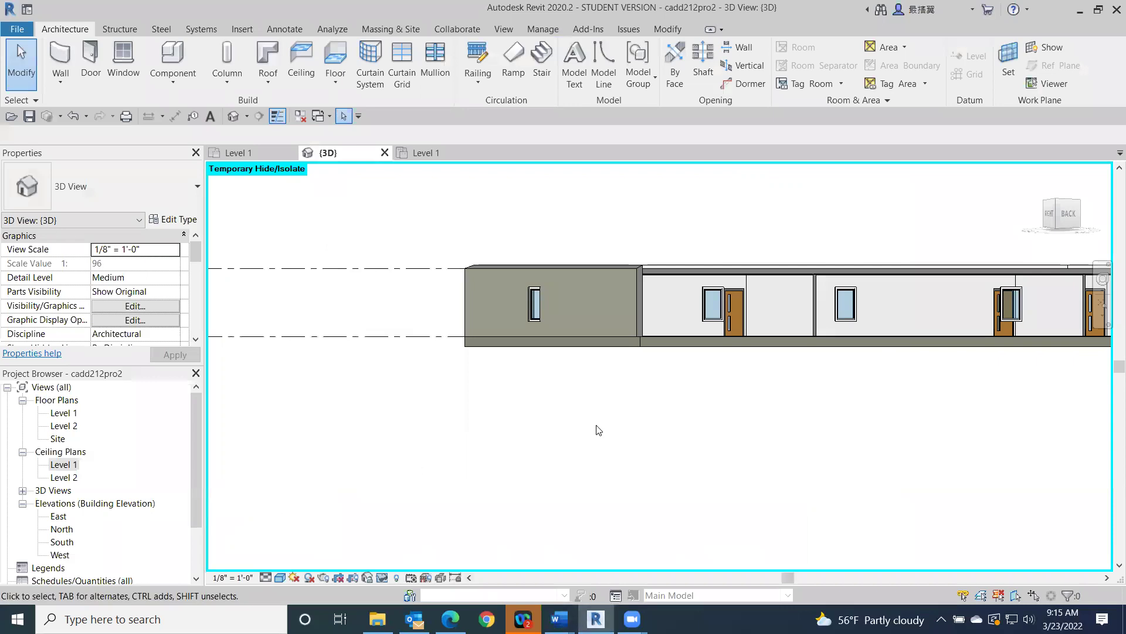
In the Level 2 floor plan, set the underlay's base level range to None
{"action": "double_click", "coordinate": [64, 413]}
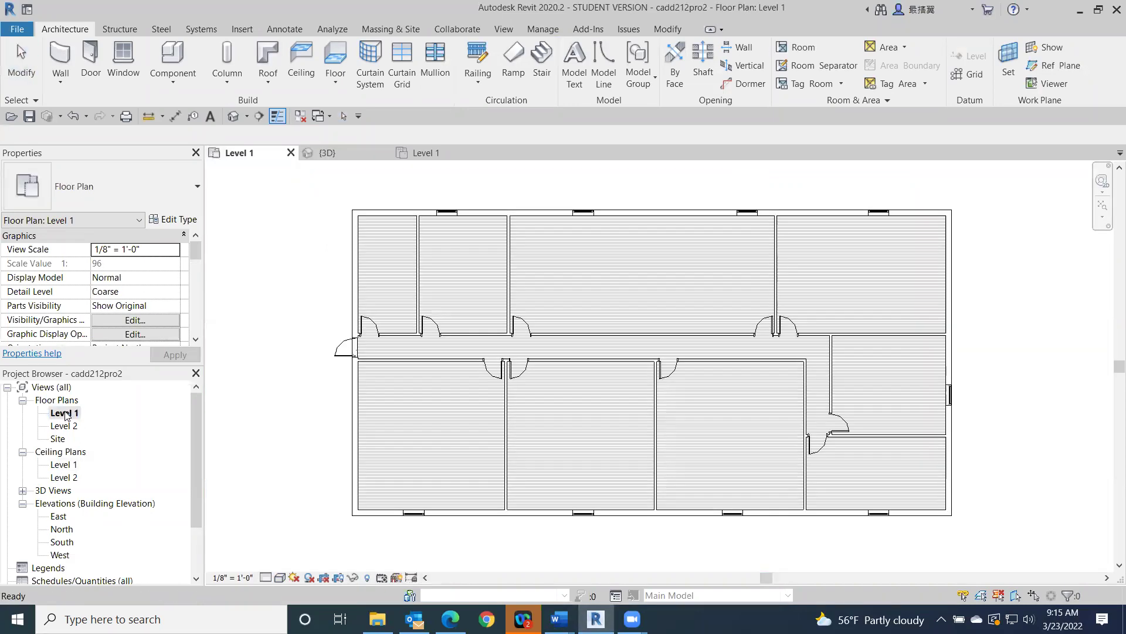
{"action": "double_click", "coordinate": [64, 426]}
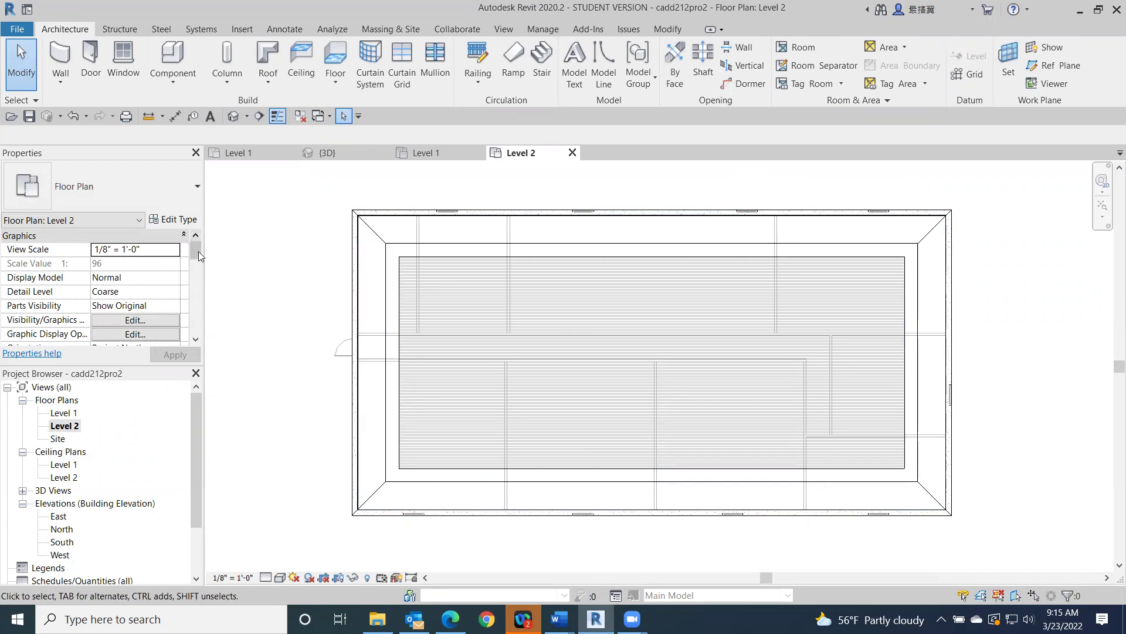
{"action": "left_click_drag", "start_coordinate": [198, 251], "coordinate": [196, 288]}
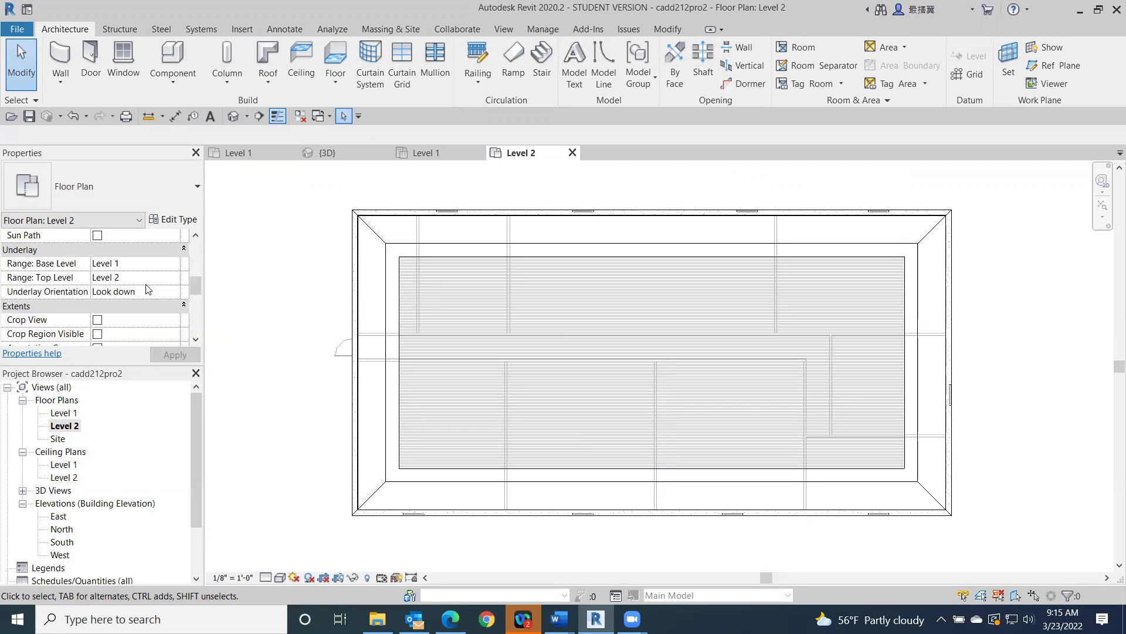
{"action": "left_click", "coordinate": [178, 265]}
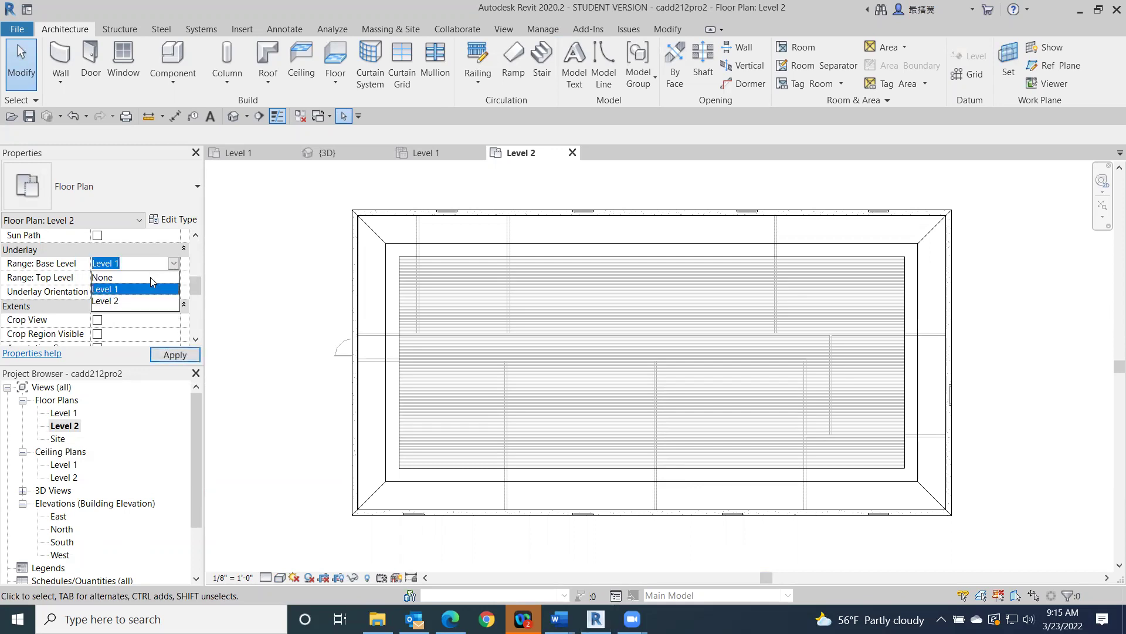
{"action": "left_click", "coordinate": [150, 277]}
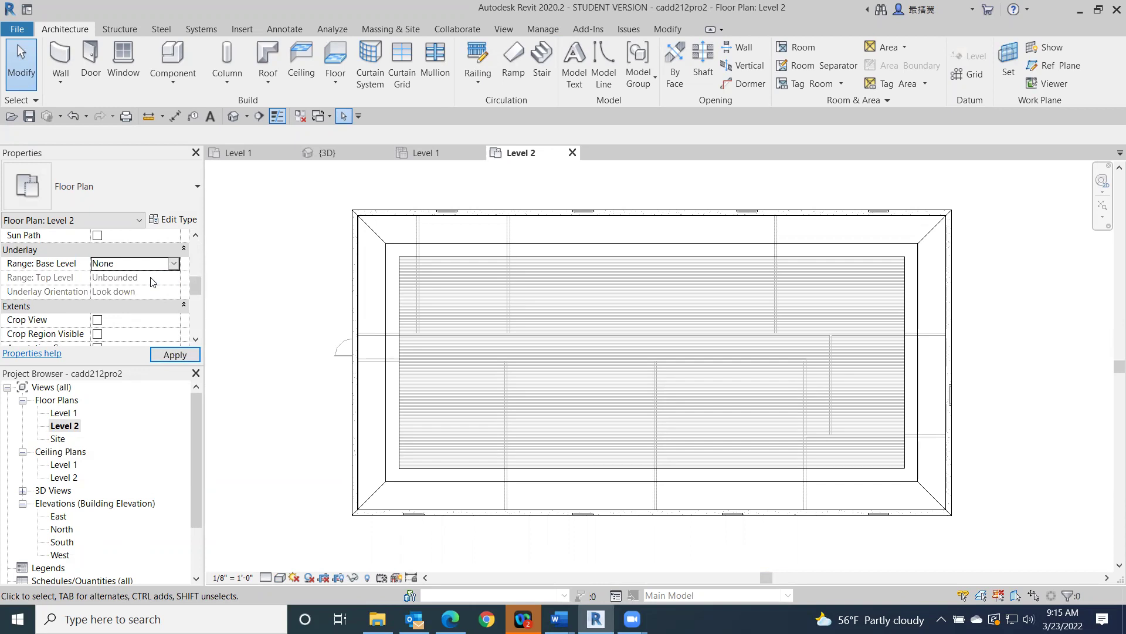
{"action": "left_click", "coordinate": [175, 355]}
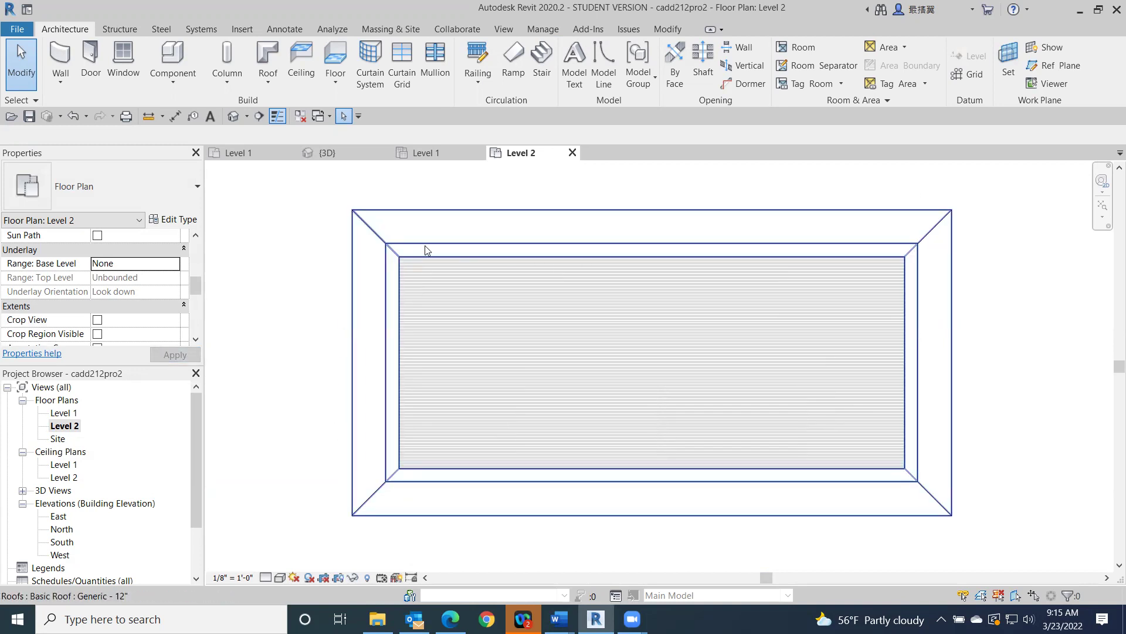
In the West elevation, draw a new level line above Level 2 at about 13' 6", spanning the existing level lines
{"action": "double_click", "coordinate": [54, 555]}
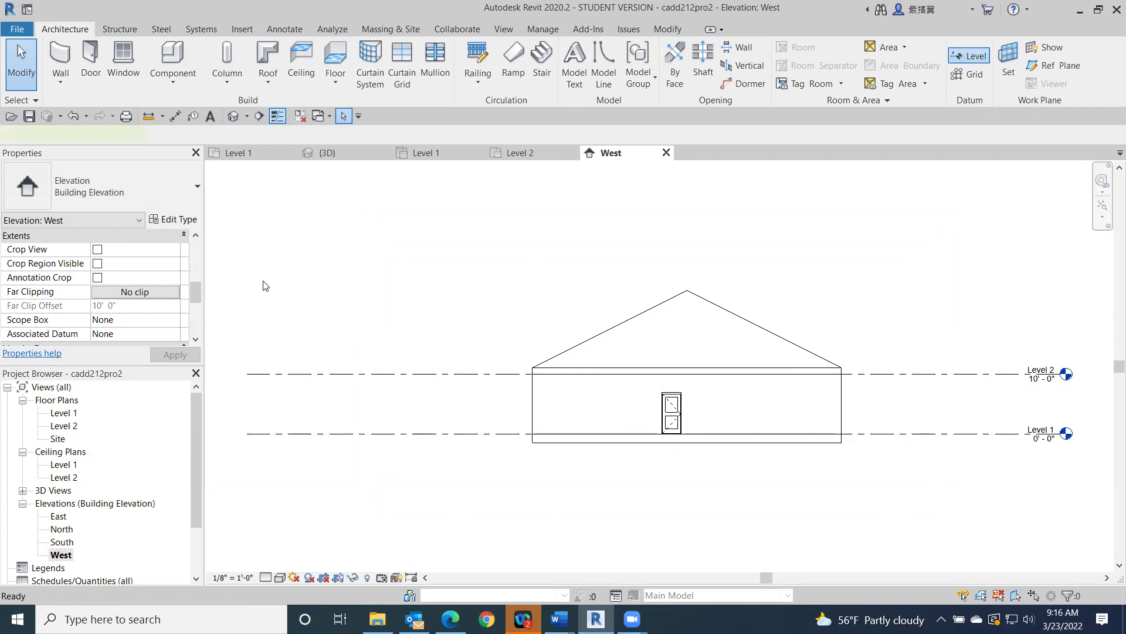
{"action": "left_click", "coordinate": [962, 58]}
{"action": "left_click", "coordinate": [247, 352]}
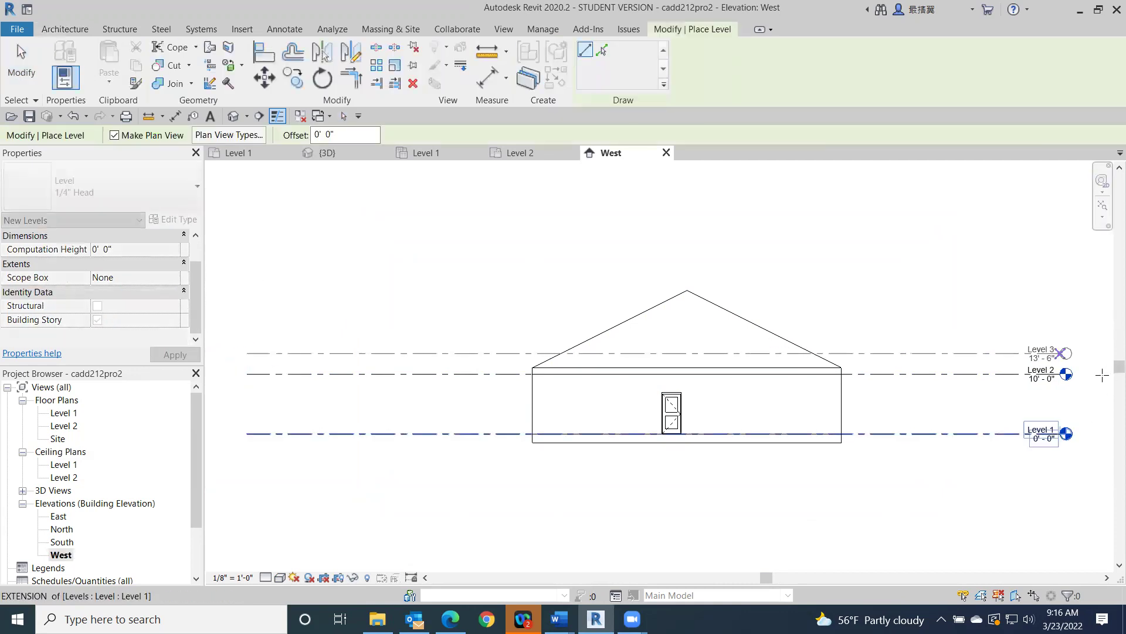
{"action": "left_click", "coordinate": [1059, 352]}
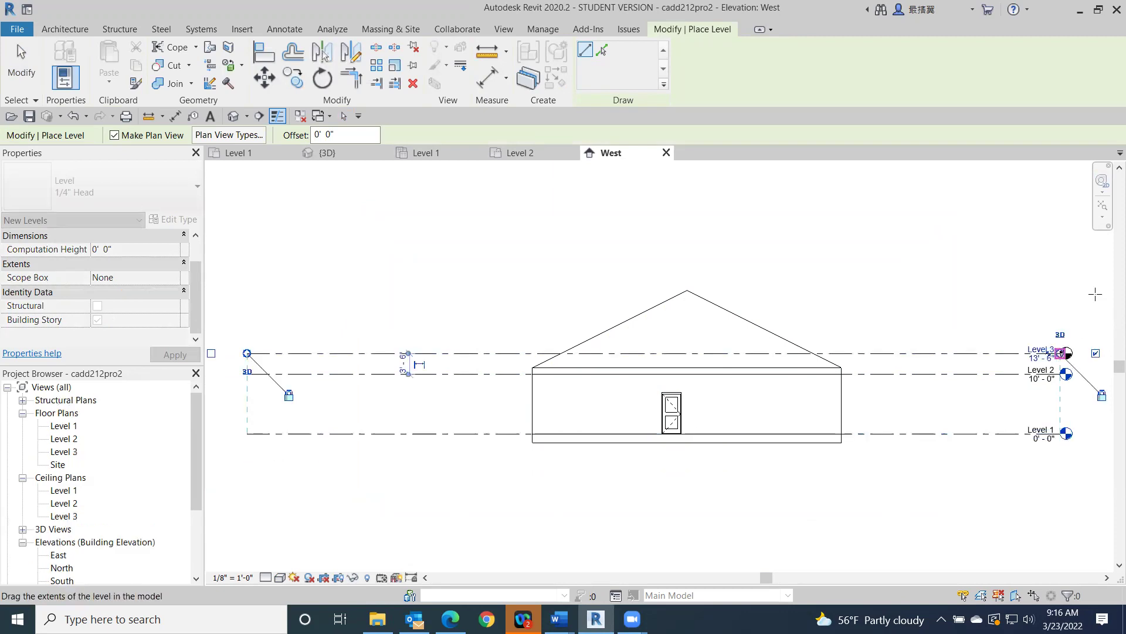
{"action": "key", "text": "Escape"}
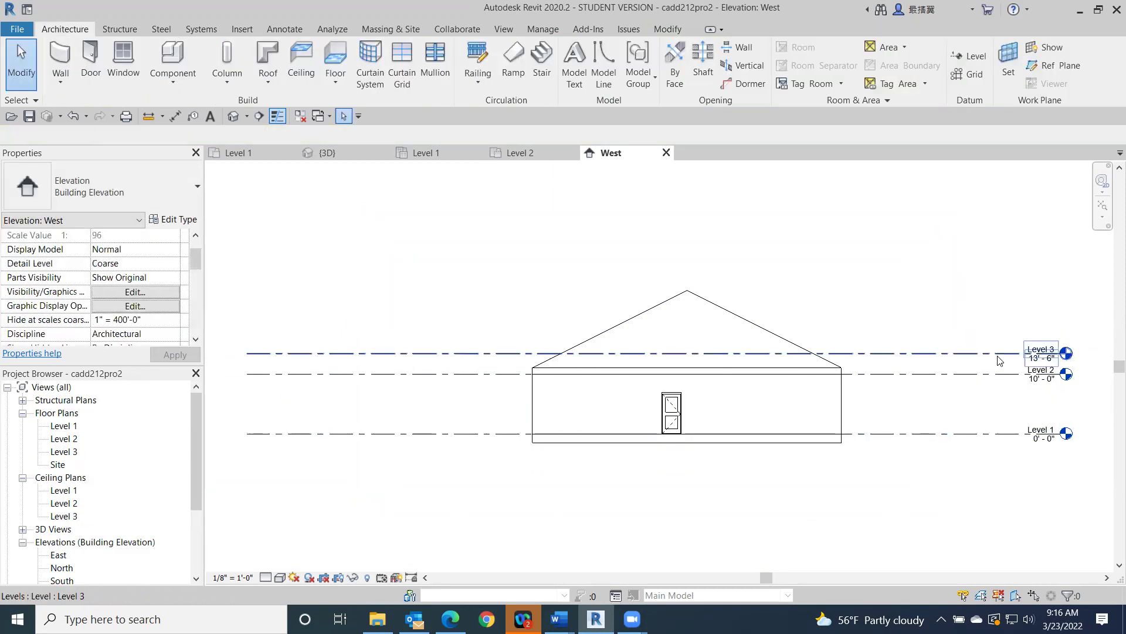
Set the elevation of the new uppermost level to 20' 0"
{"action": "left_click", "coordinate": [1046, 359]}
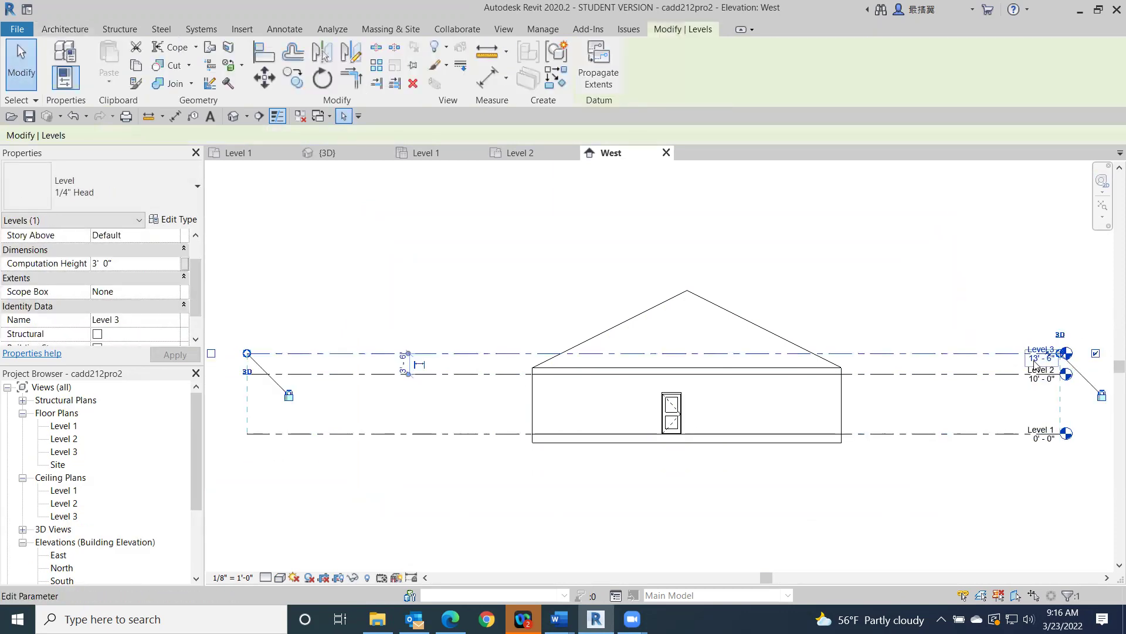
{"action": "left_click", "coordinate": [1036, 359]}
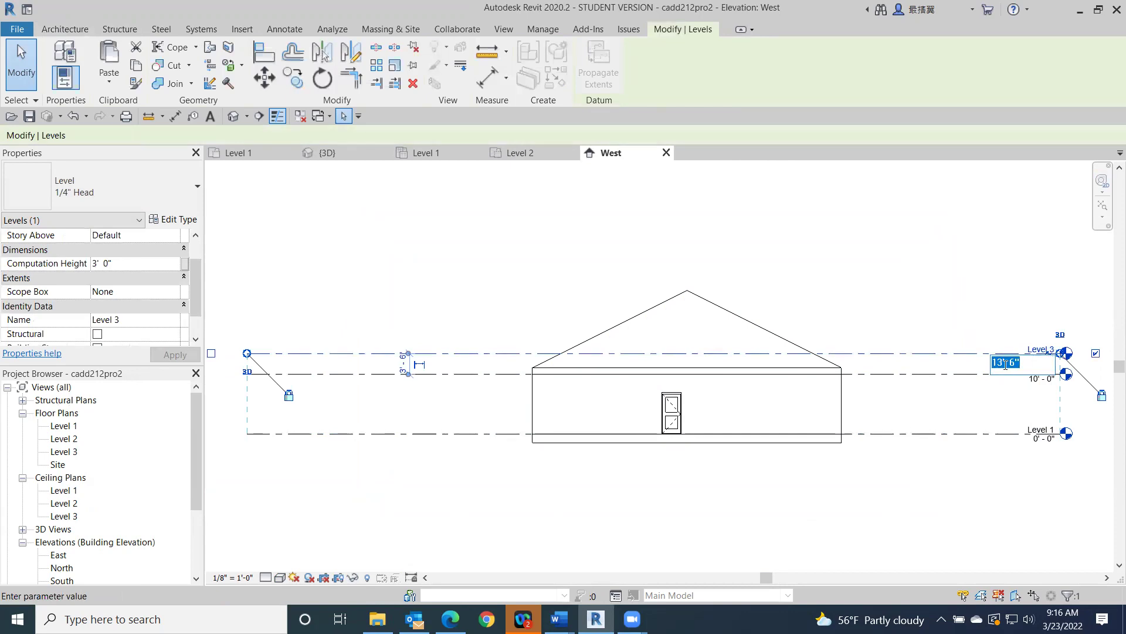
{"action": "type", "text": "20"}
{"action": "key", "text": "Return"}
{"action": "left_click", "coordinate": [550, 204]}
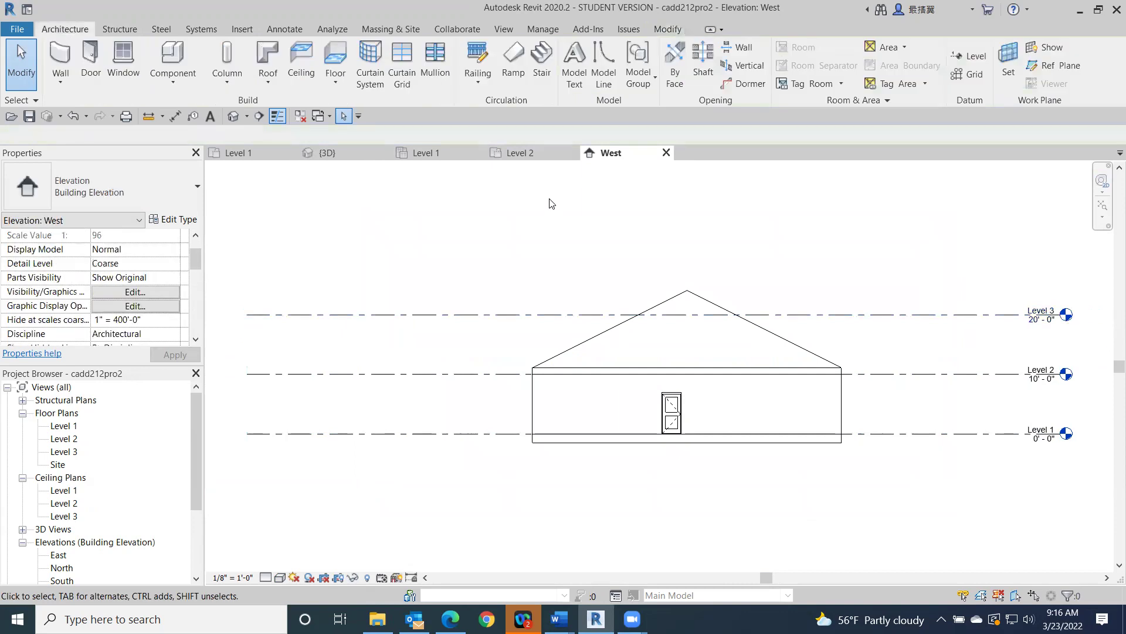
Change the base level of the Generic - 12" roof to Level 3
{"action": "left_click", "coordinate": [674, 302]}
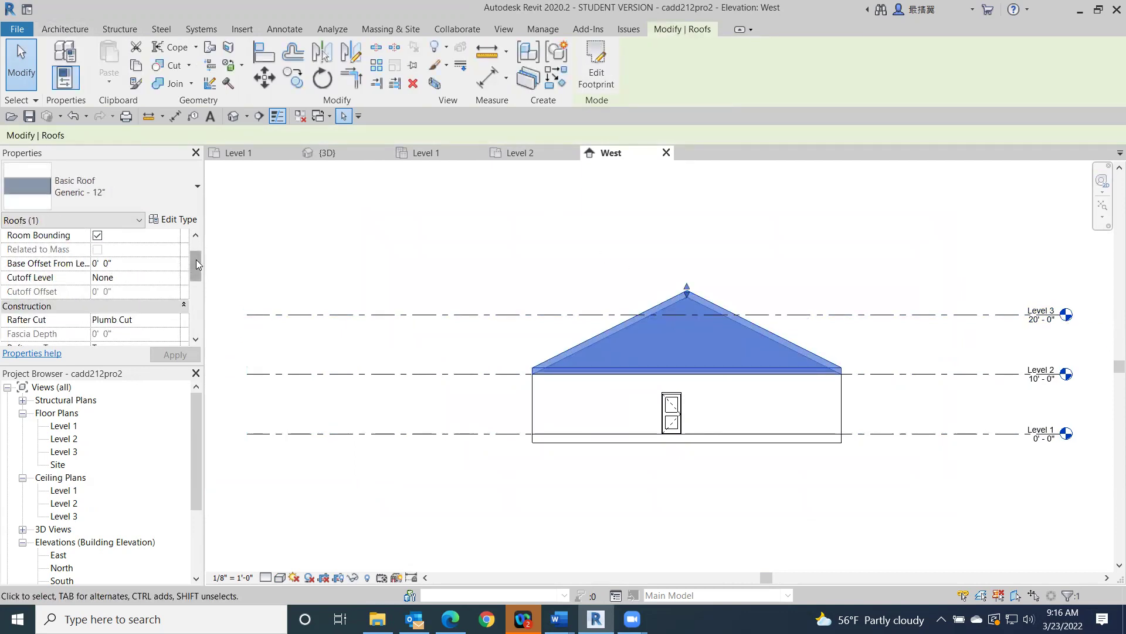
{"action": "left_click_drag", "start_coordinate": [196, 259], "coordinate": [195, 243]}
{"action": "left_click", "coordinate": [161, 252]}
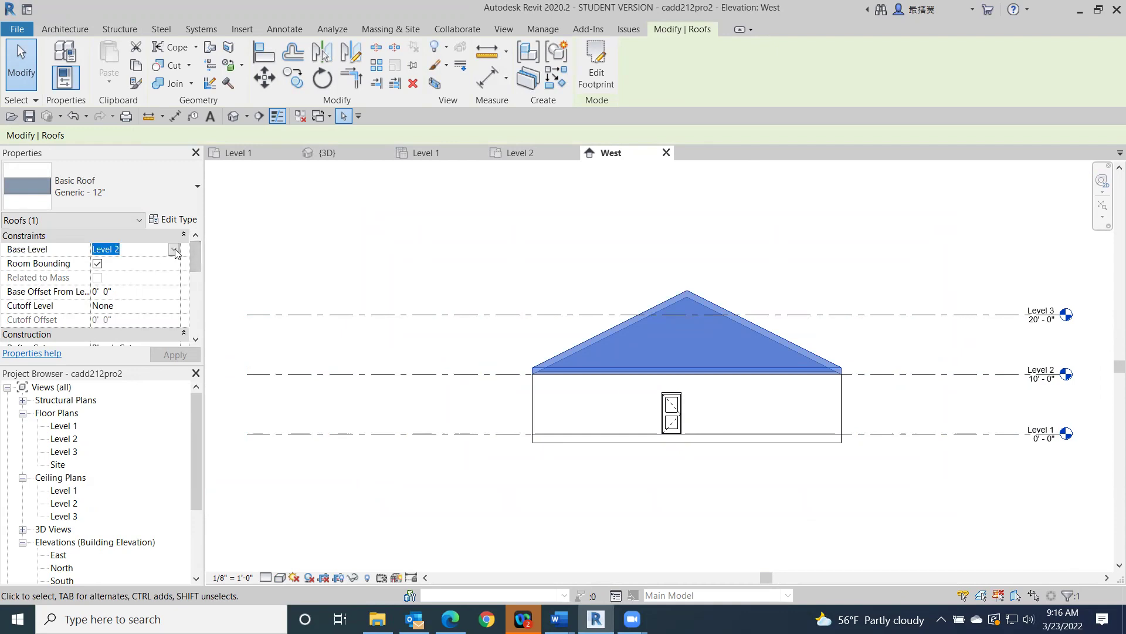
{"action": "left_click", "coordinate": [174, 250]}
{"action": "left_click", "coordinate": [134, 286]}
{"action": "left_click", "coordinate": [174, 354]}
{"action": "left_click", "coordinate": [294, 254]}
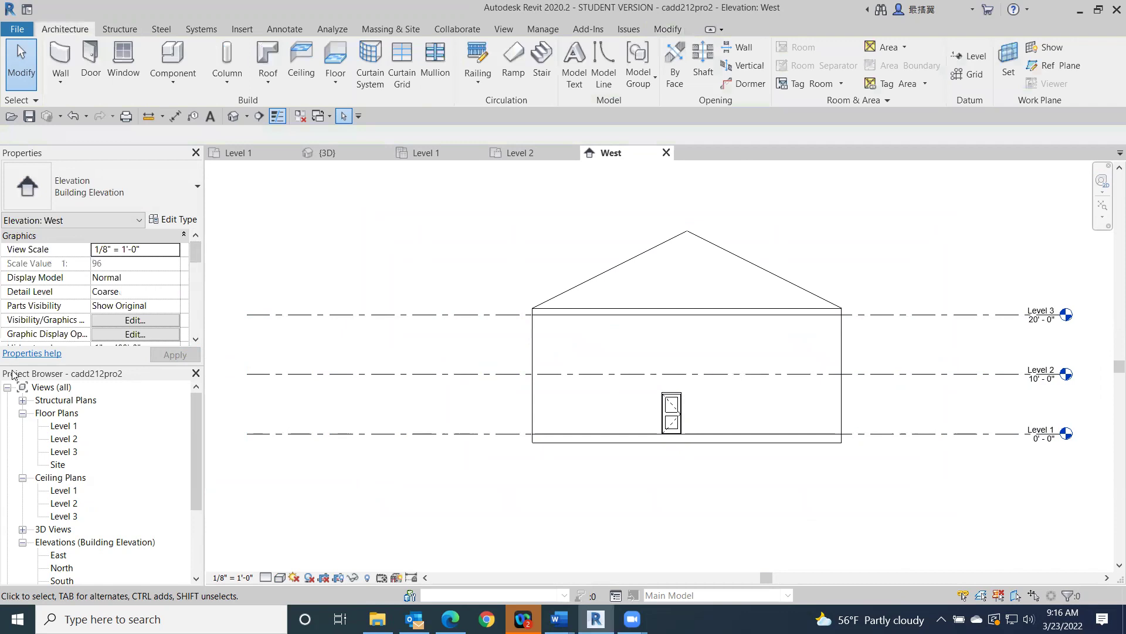
Review the Level 1, Level 2 and Level 3 floor plans and return to the Level 1 floor plan
{"action": "double_click", "coordinate": [65, 427]}
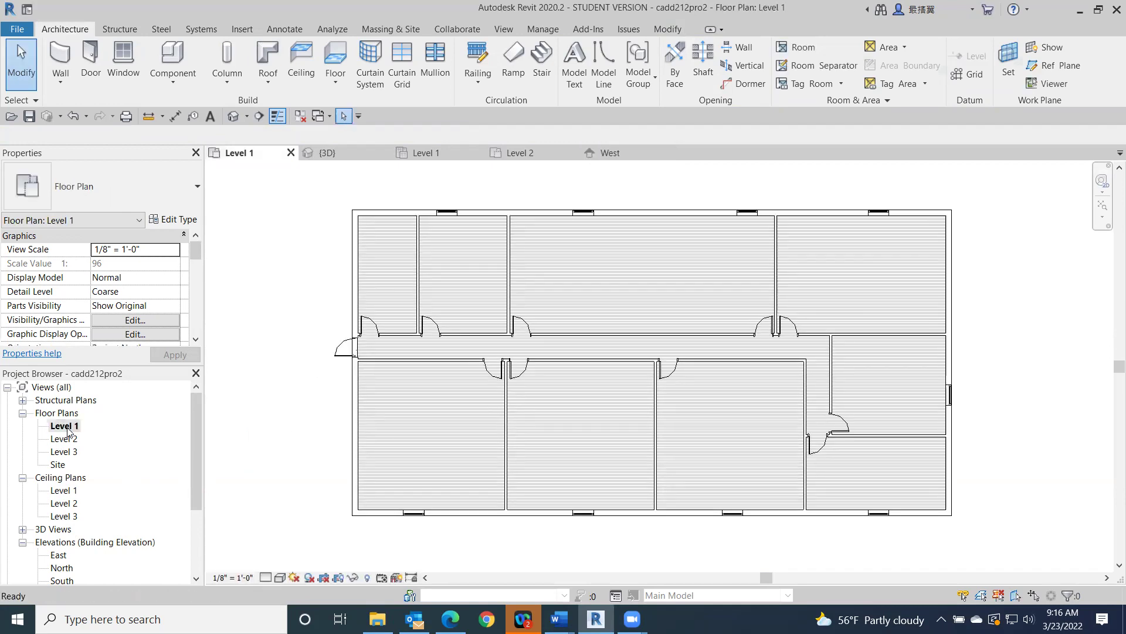
{"action": "double_click", "coordinate": [65, 440]}
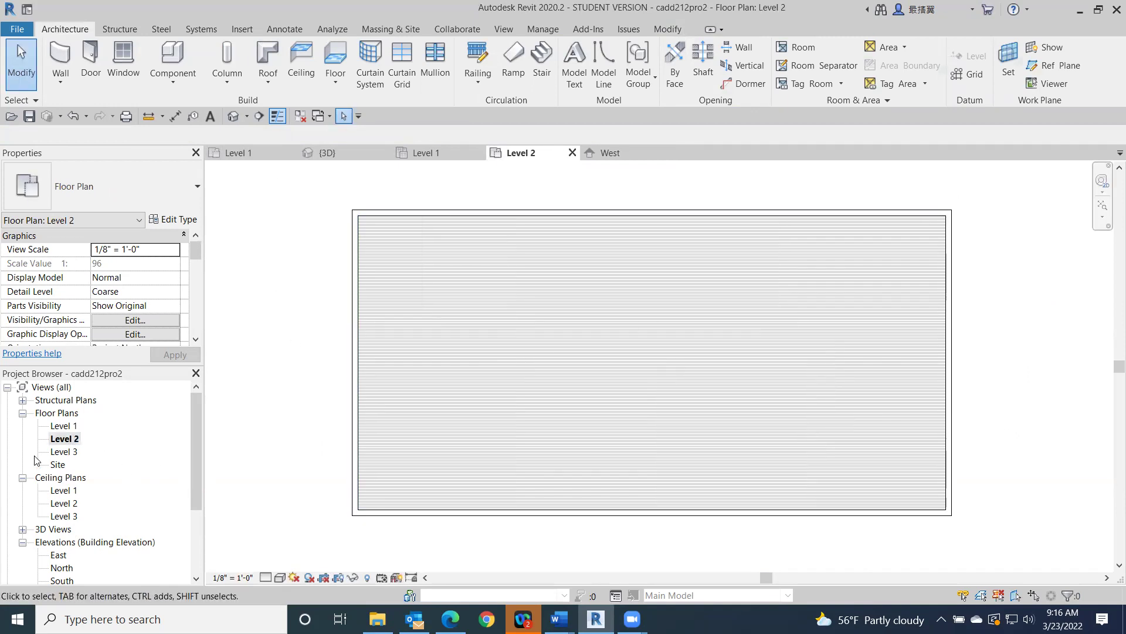
{"action": "double_click", "coordinate": [64, 452]}
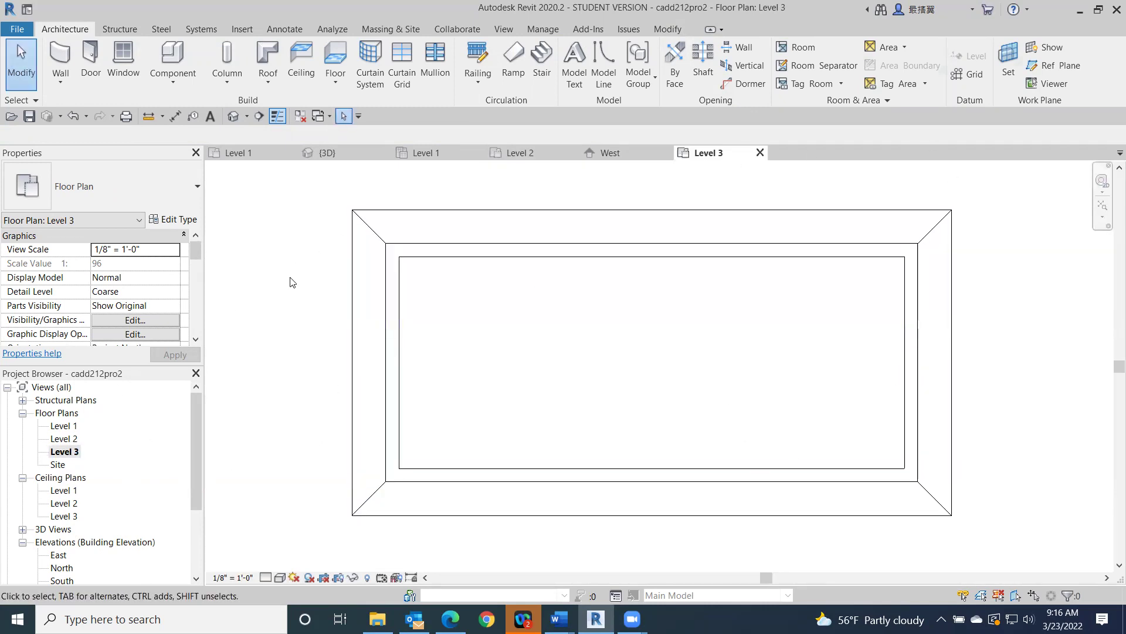
{"action": "double_click", "coordinate": [64, 425]}
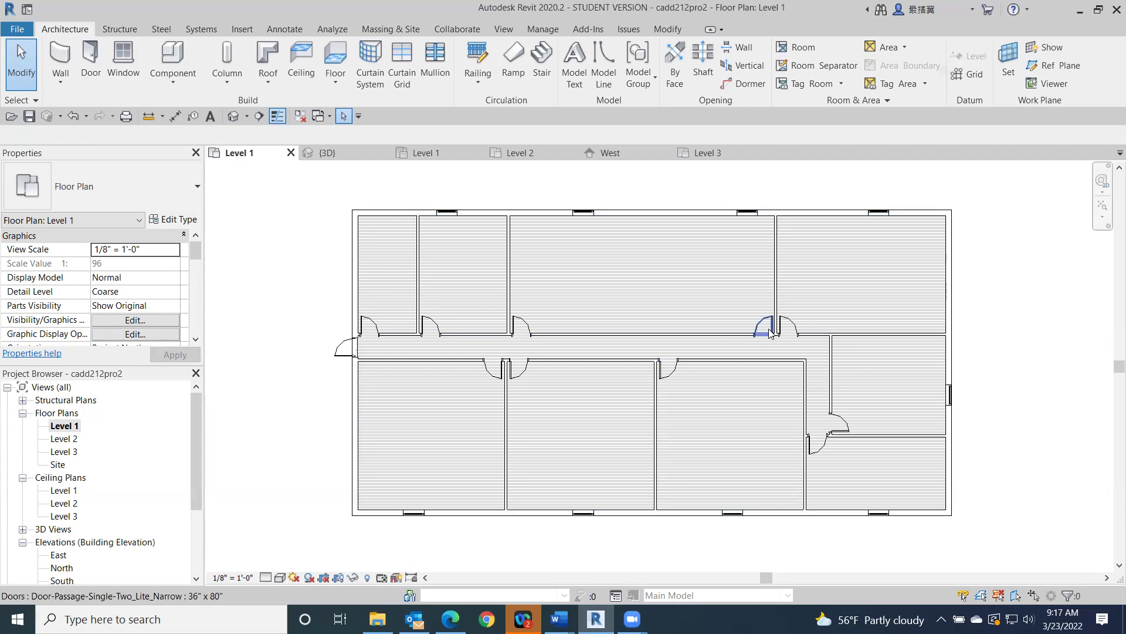
{"action": "left_click", "coordinate": [20, 81]}
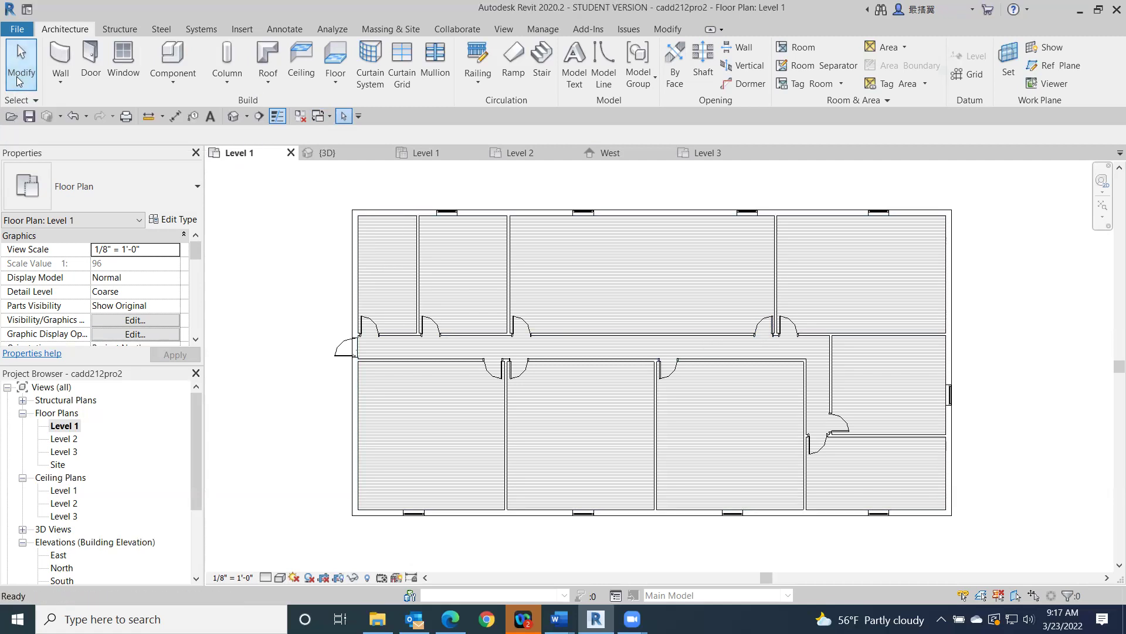
Create a new project from the Architectural Template
{"action": "left_click", "coordinate": [17, 30]}
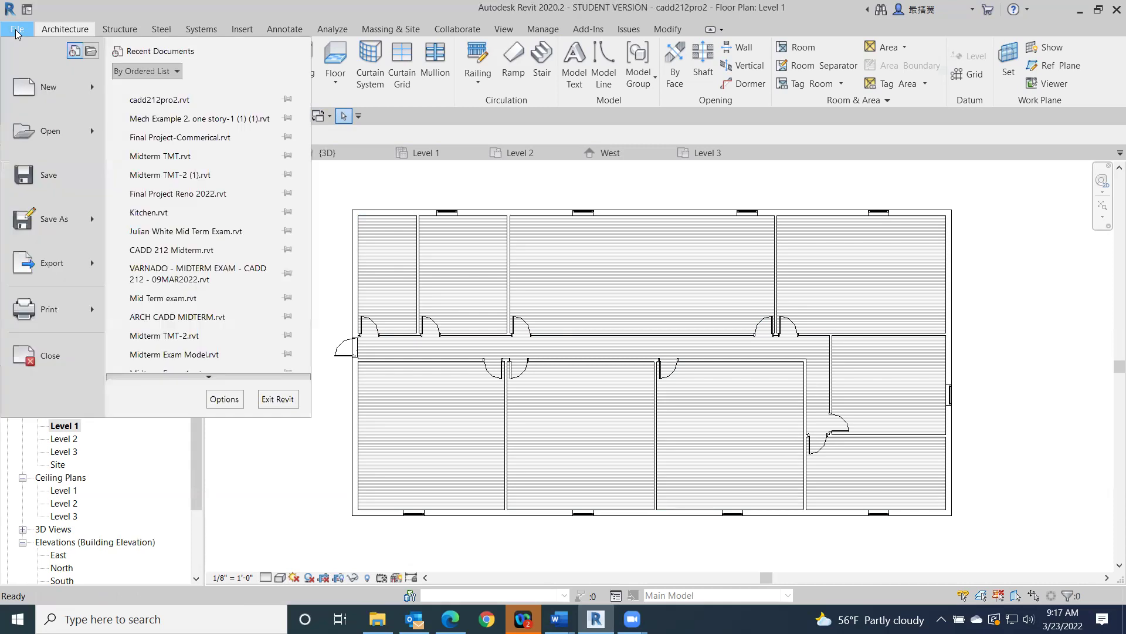
{"action": "mouse_move", "coordinate": [21, 92]}
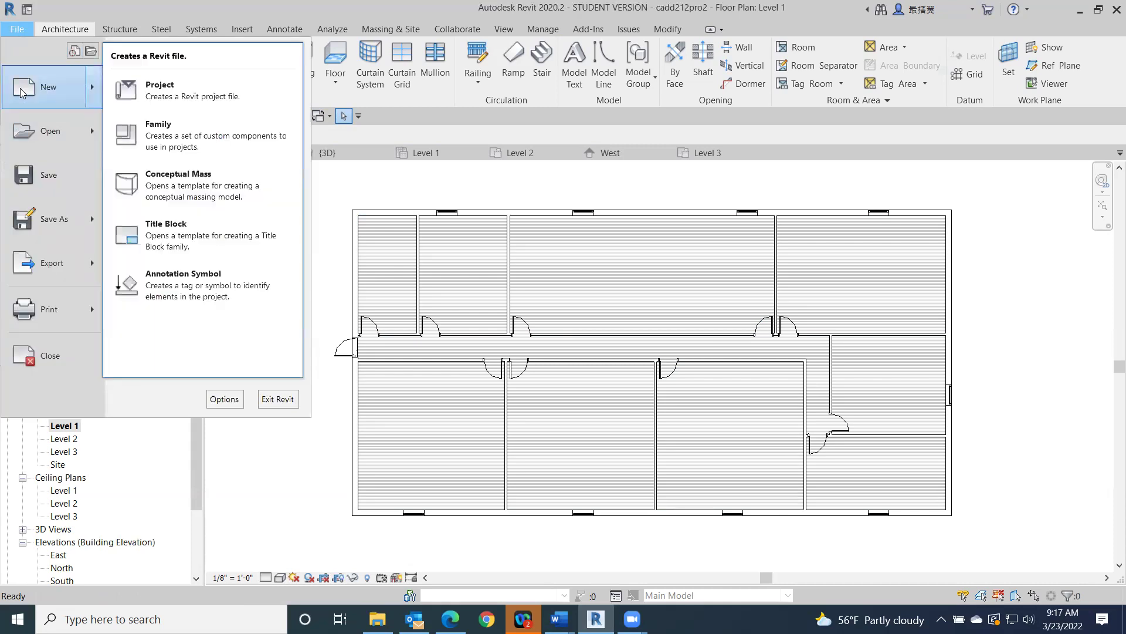
{"action": "left_click", "coordinate": [157, 88]}
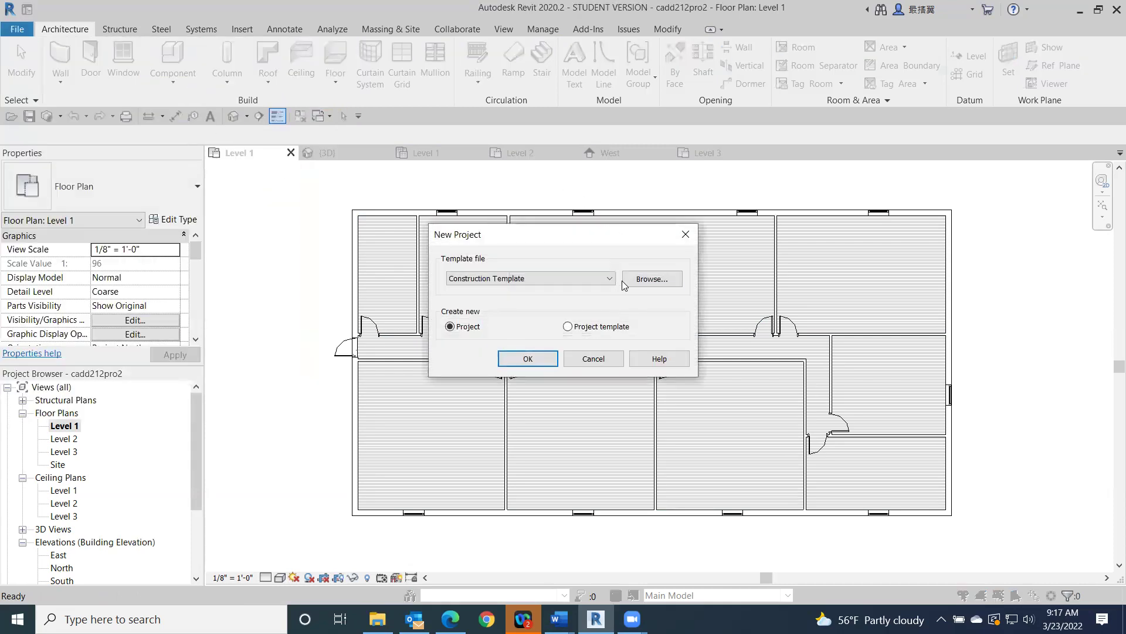
{"action": "left_click", "coordinate": [610, 280]}
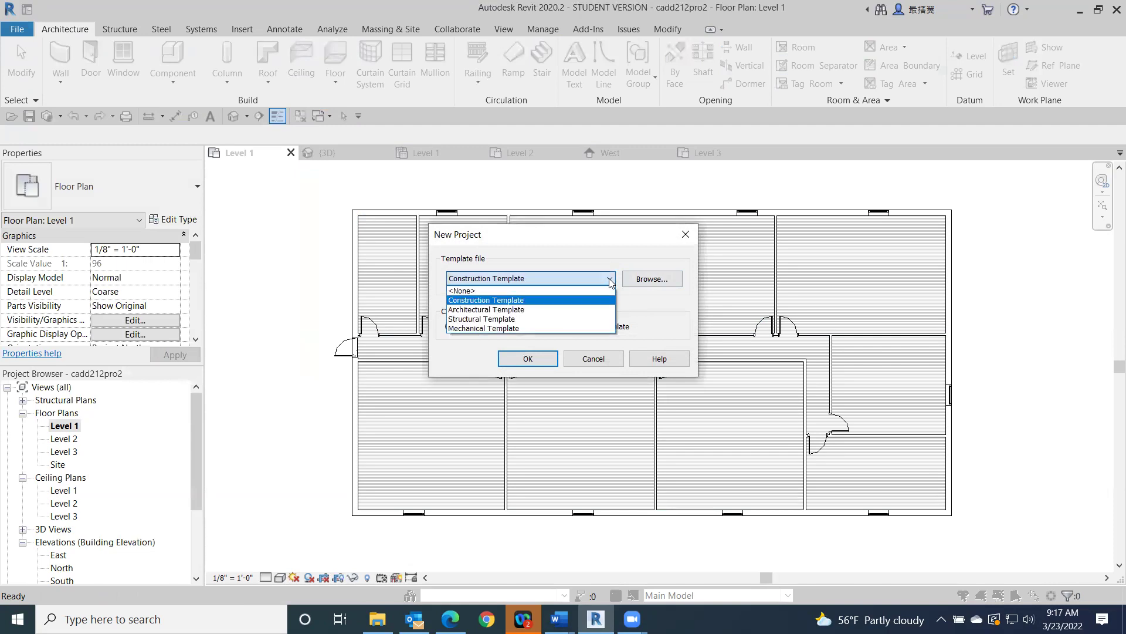
{"action": "left_click", "coordinate": [532, 310]}
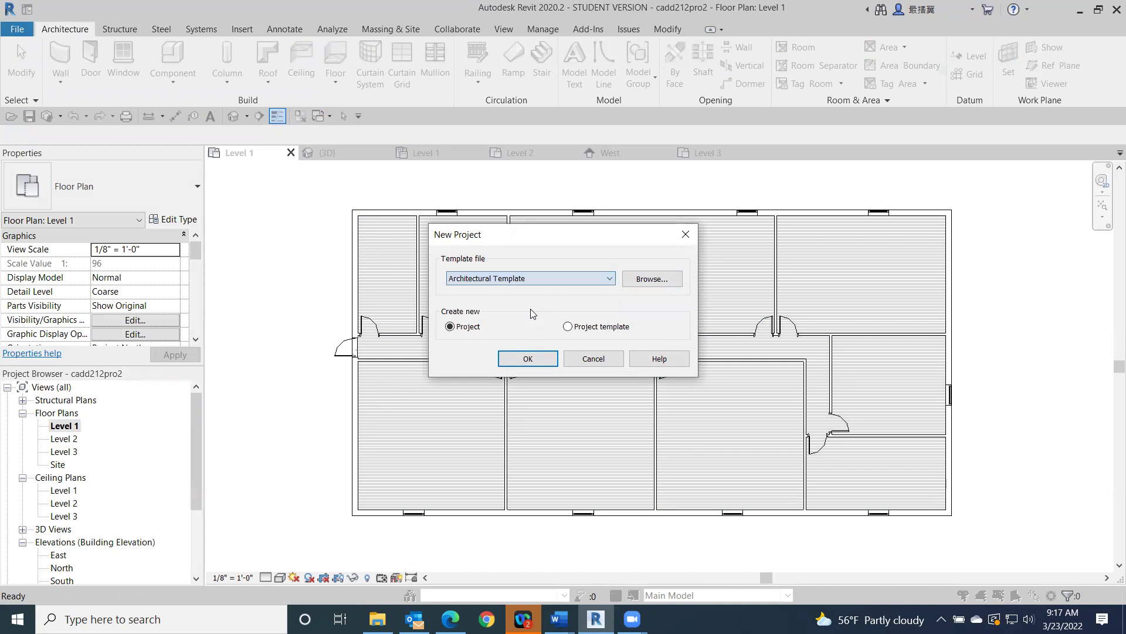
{"action": "left_click", "coordinate": [528, 359]}
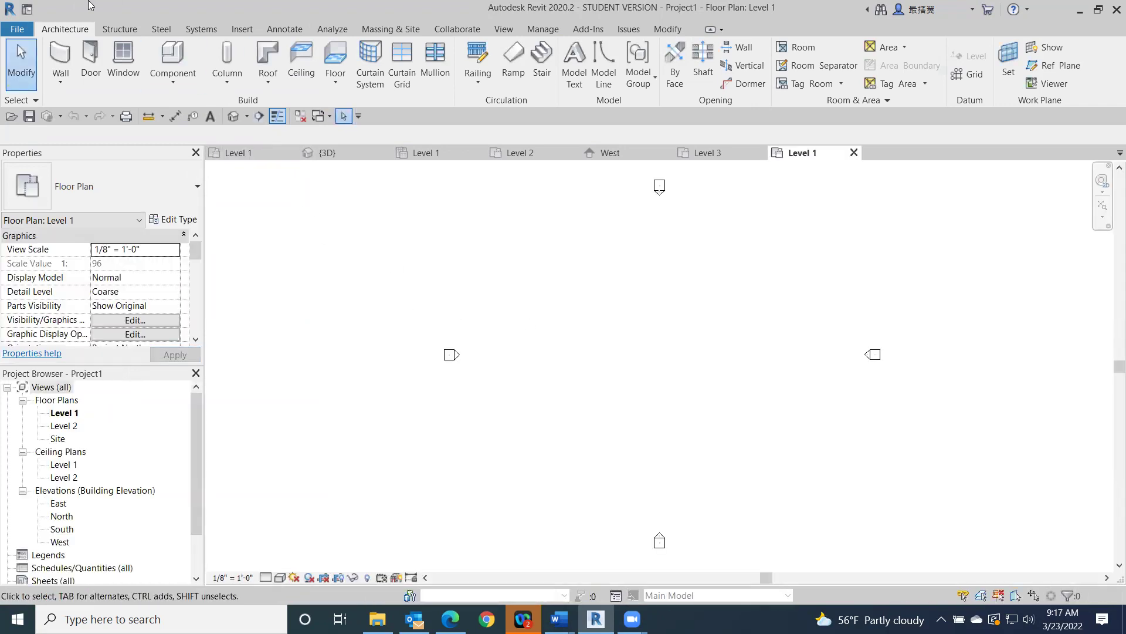
Sketch a straight horizontal stair run with 18 risers, about 16' 6" long and 3' 0" wide, from Level 1 to Level 2
{"action": "left_click", "coordinate": [61, 59]}
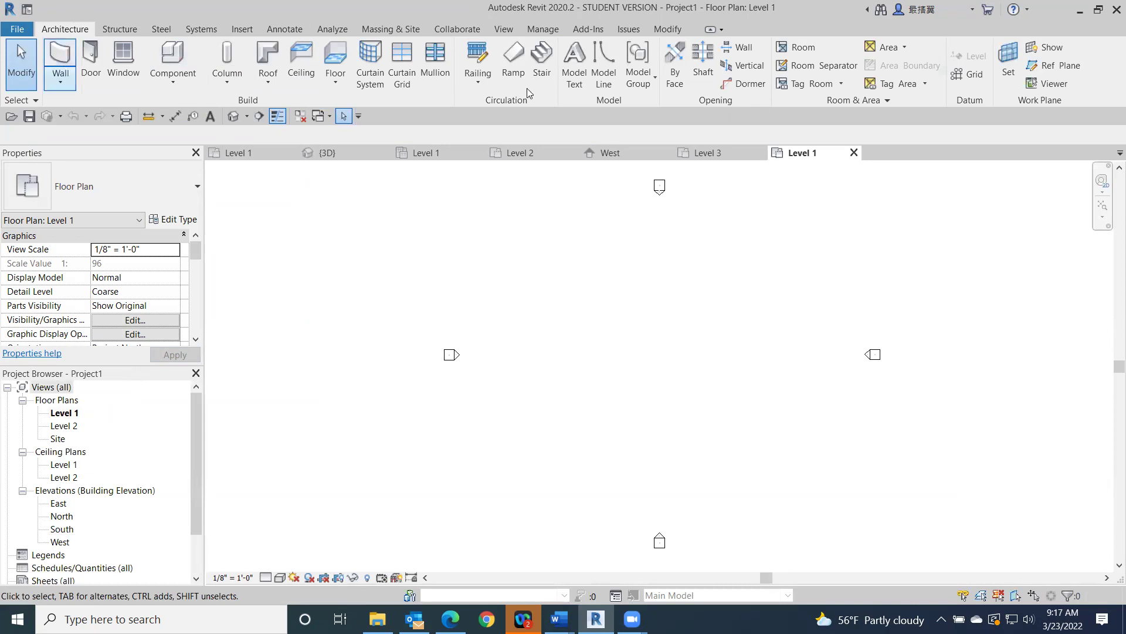
{"action": "left_click", "coordinate": [542, 55]}
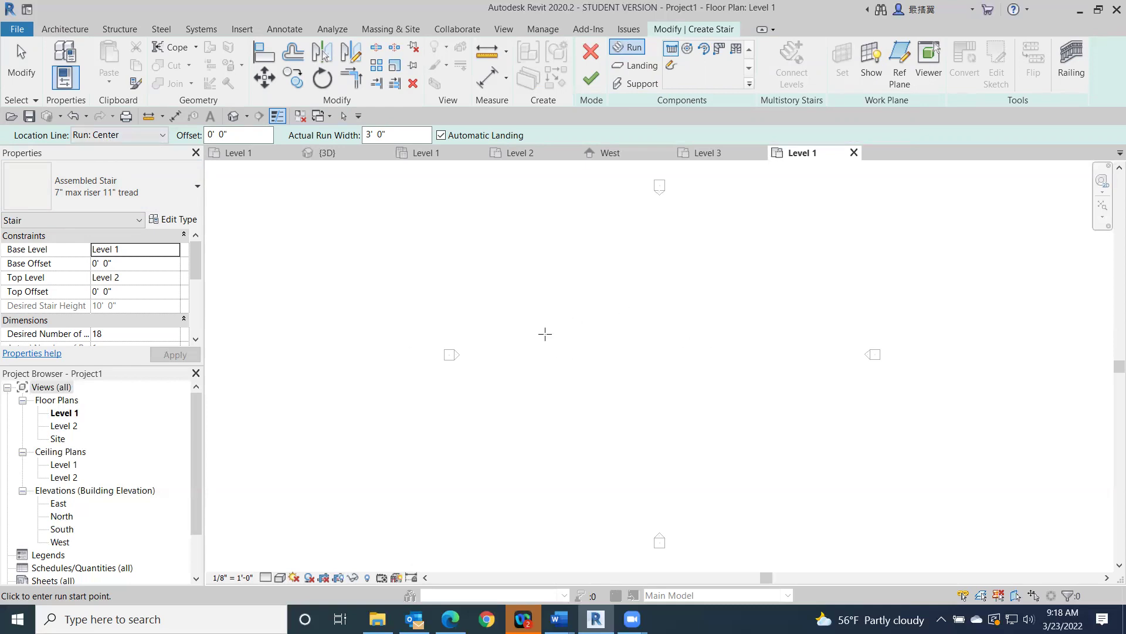
{"action": "left_click", "coordinate": [545, 338]}
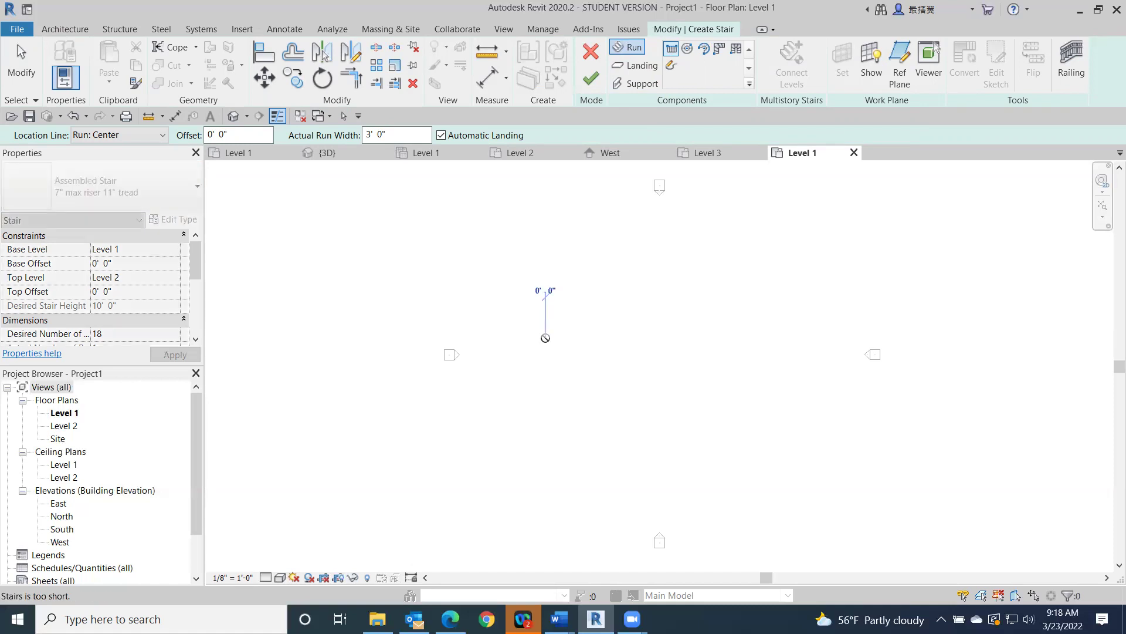
{"action": "scroll", "coordinate": [573, 338], "scroll_direction": "up", "scroll_amount": 8}
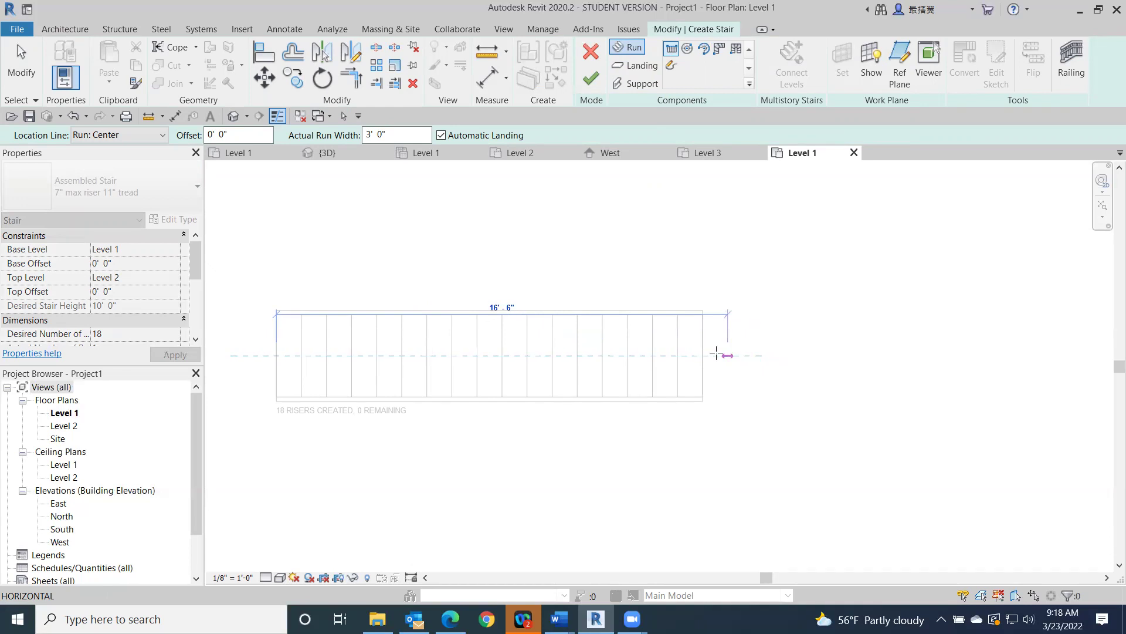
{"action": "left_click", "coordinate": [715, 353]}
{"action": "key", "text": "Escape"}
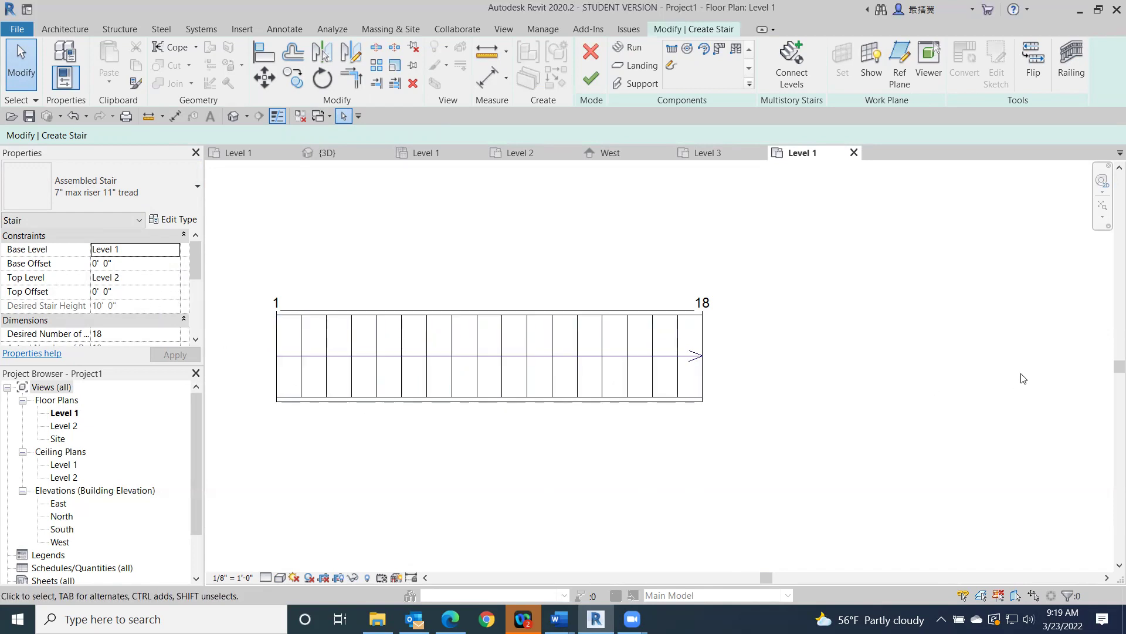
Examine the sketched stair run in the default 3D view
{"action": "left_click", "coordinate": [233, 118]}
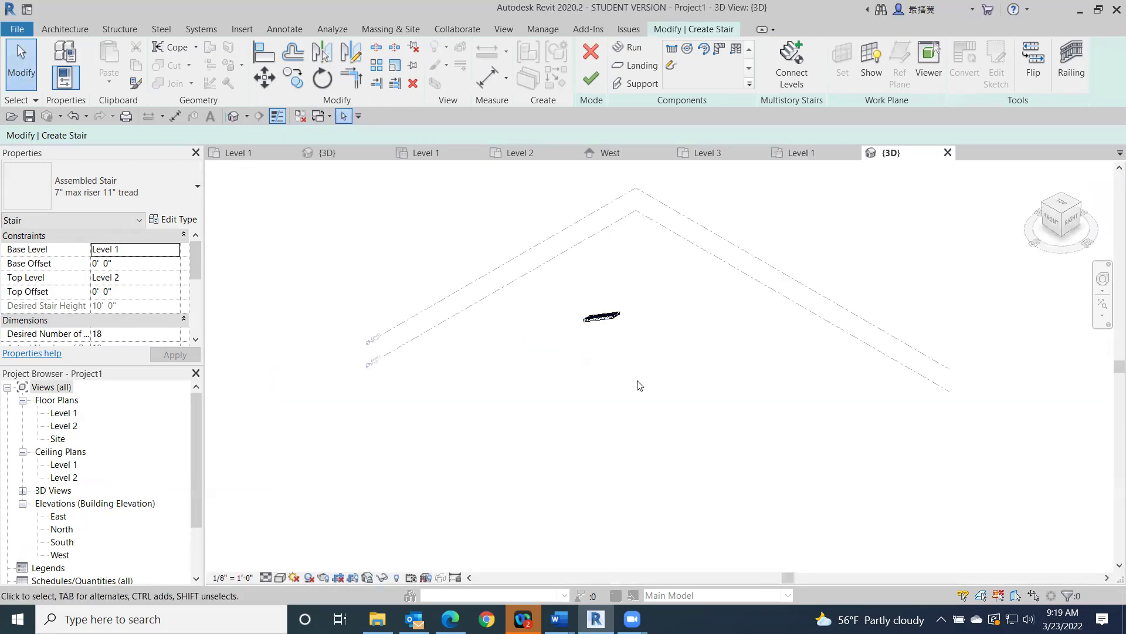
{"action": "scroll", "coordinate": [925, 276], "scroll_direction": "up", "scroll_amount": 5}
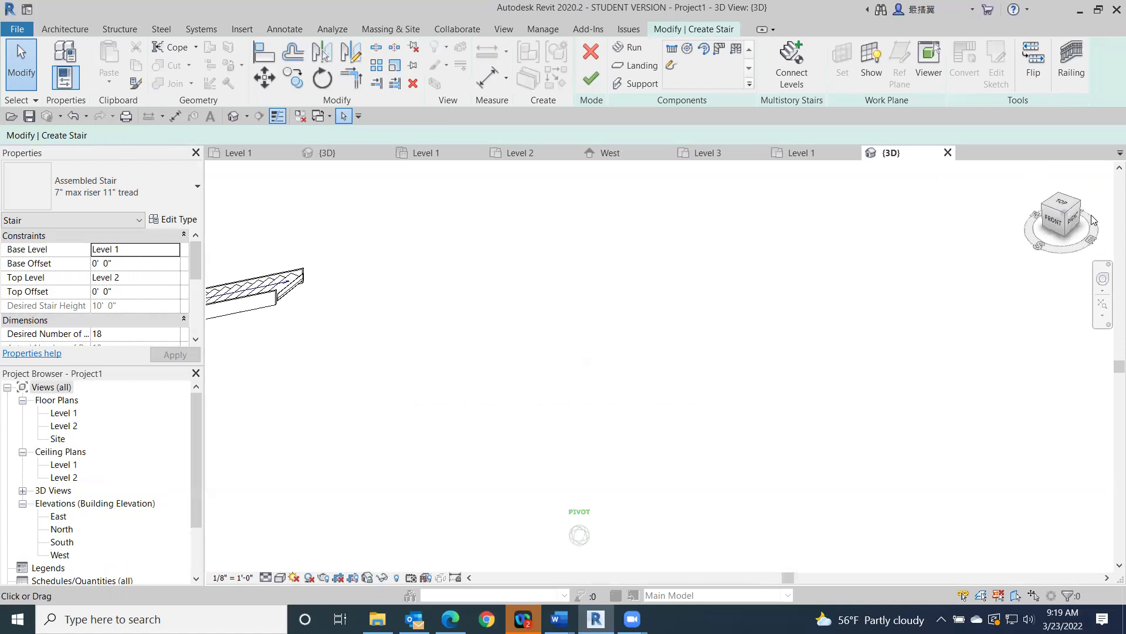
{"action": "middle_click_drag", "start_coordinate": [465, 421], "coordinate": [945, 382]}
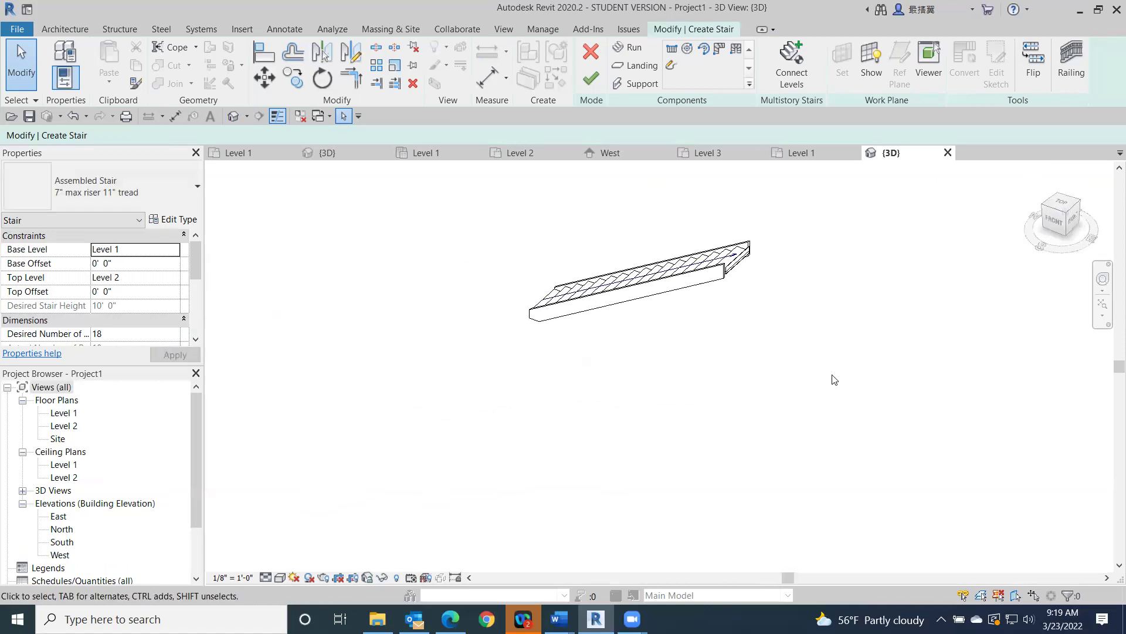
{"action": "scroll", "coordinate": [822, 381], "scroll_direction": "down", "scroll_amount": 2}
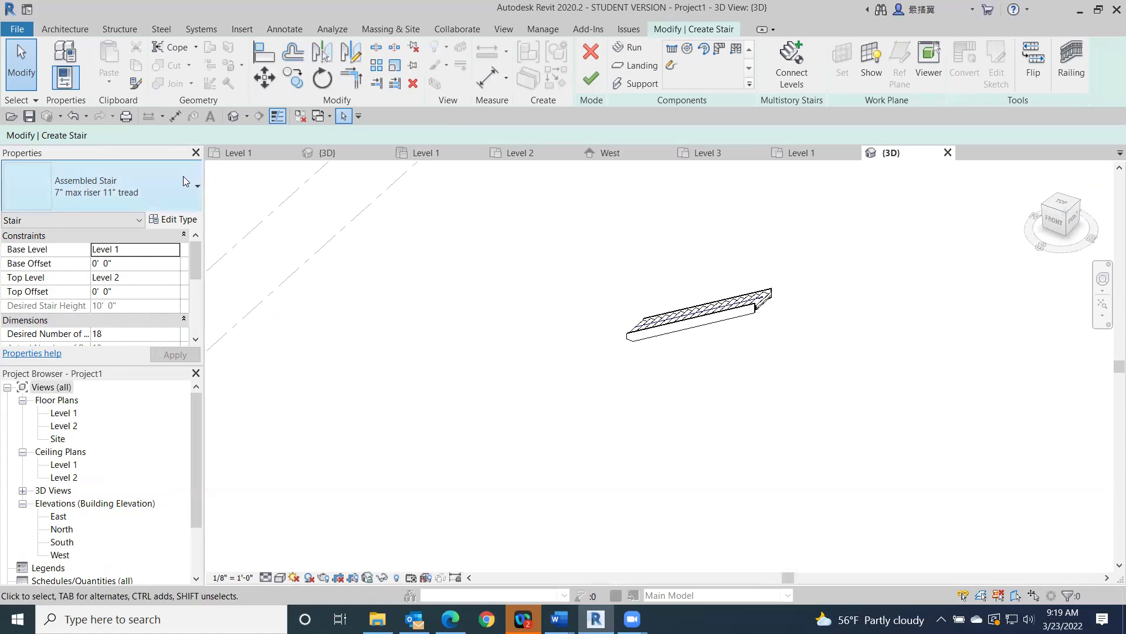
Return to the Level 1 floor plan, delete the sketched stair run and discard the stair
{"action": "double_click", "coordinate": [65, 413]}
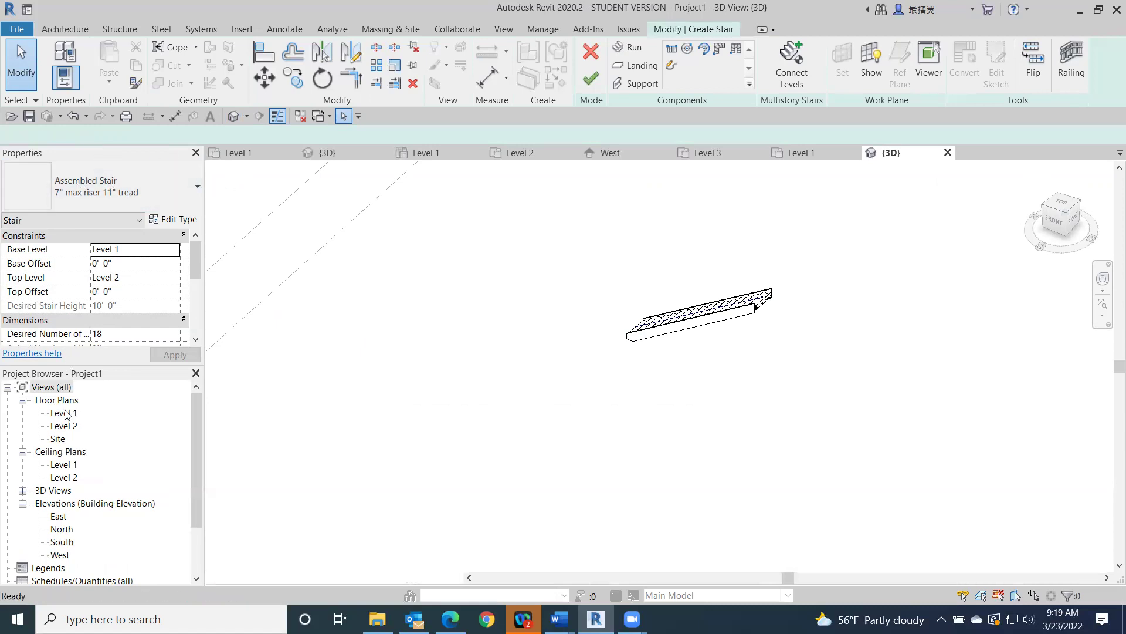
{"action": "left_click_drag", "start_coordinate": [627, 248], "coordinate": [328, 359]}
{"action": "key", "text": "Delete"}
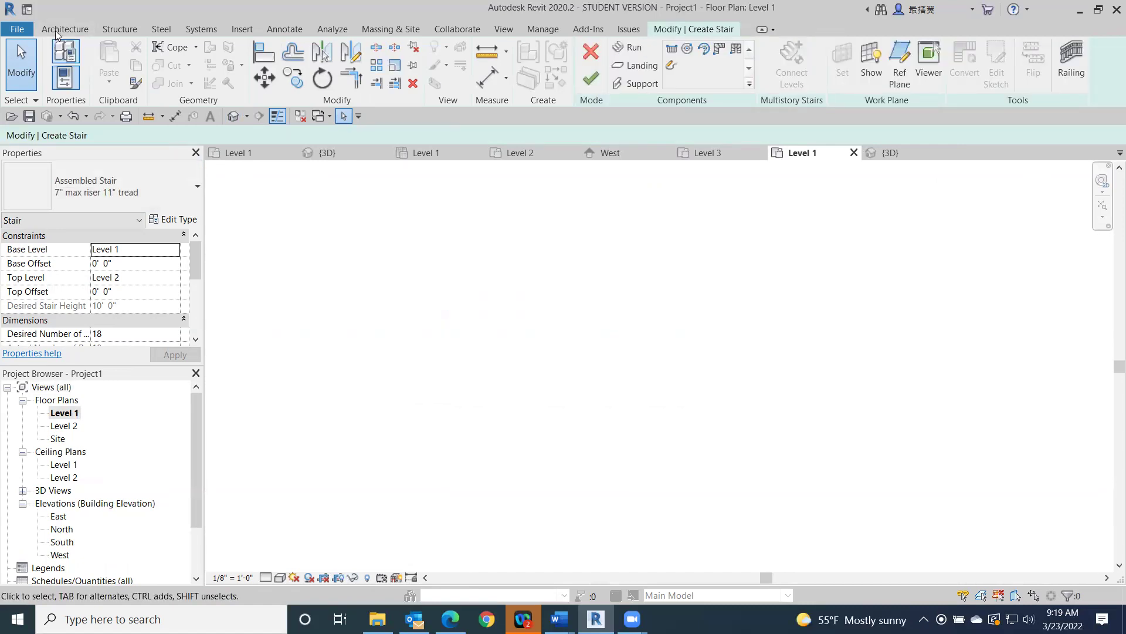
{"action": "left_click", "coordinate": [57, 30]}
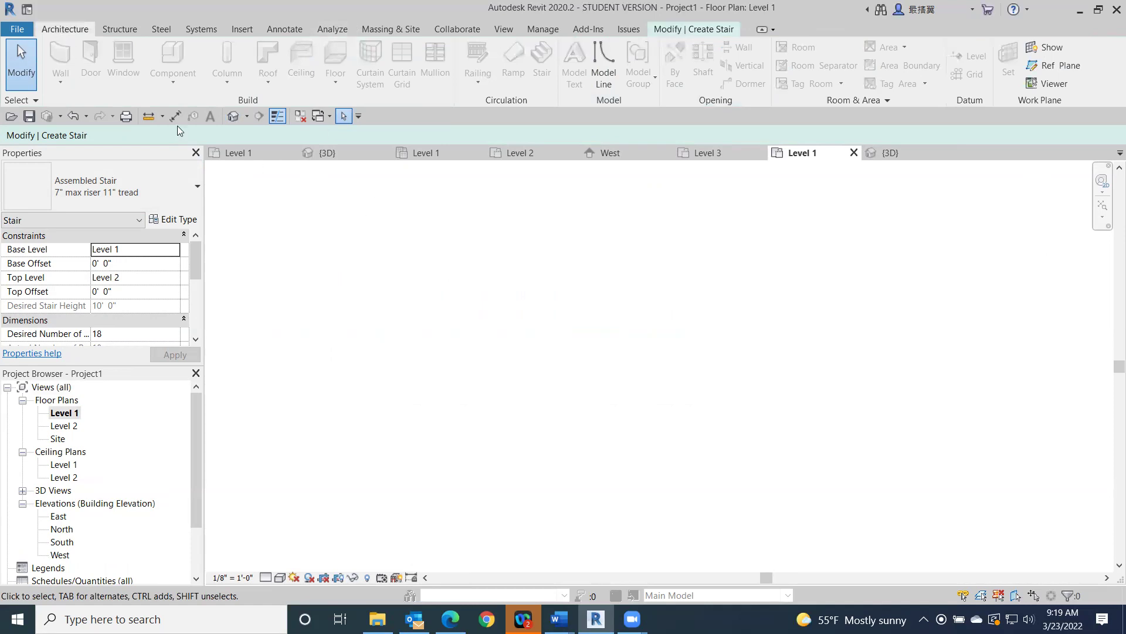
{"action": "left_click", "coordinate": [690, 30]}
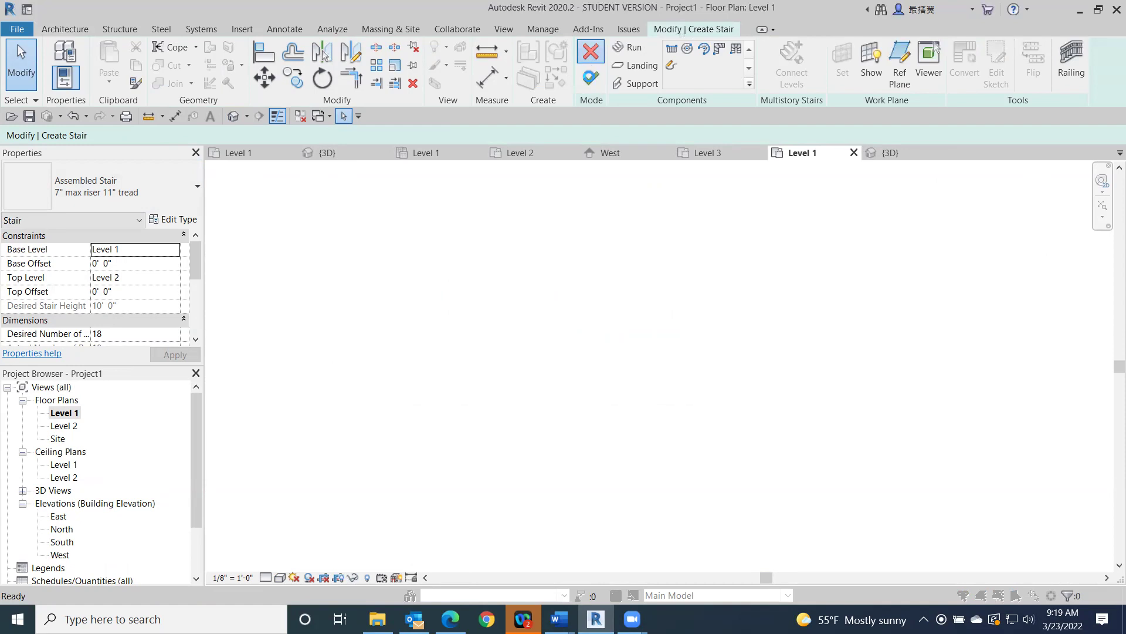
{"action": "left_click", "coordinate": [590, 51]}
{"action": "left_click", "coordinate": [597, 327]}
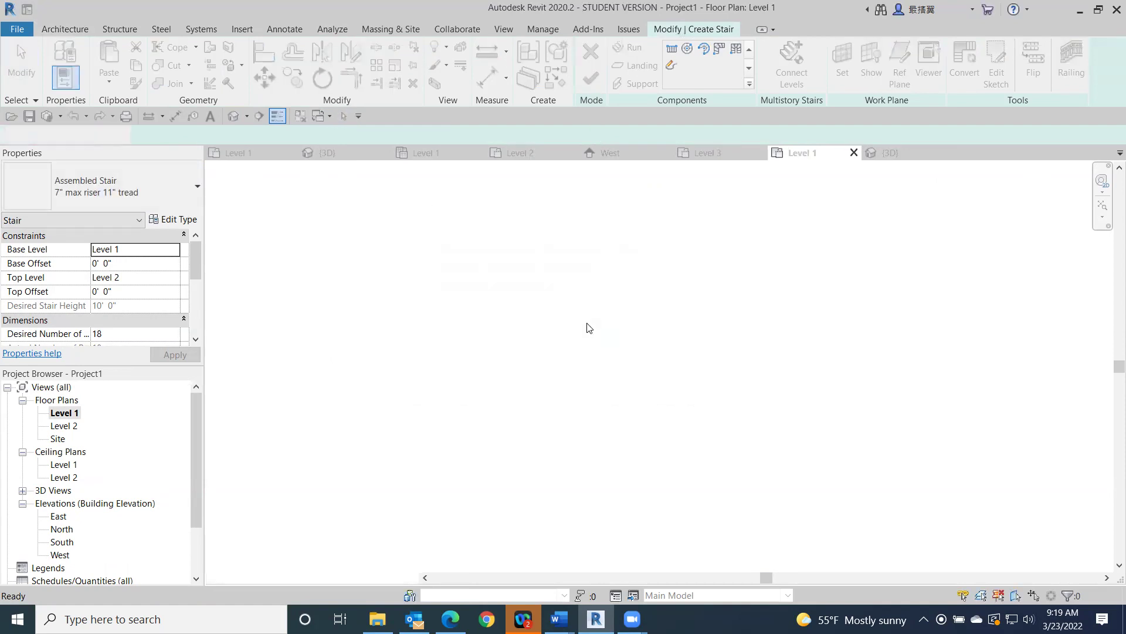
Draw a single horizontal Generic - 8" wall between the elevation markers in the Level 1 floor plan
{"action": "left_click", "coordinate": [60, 59]}
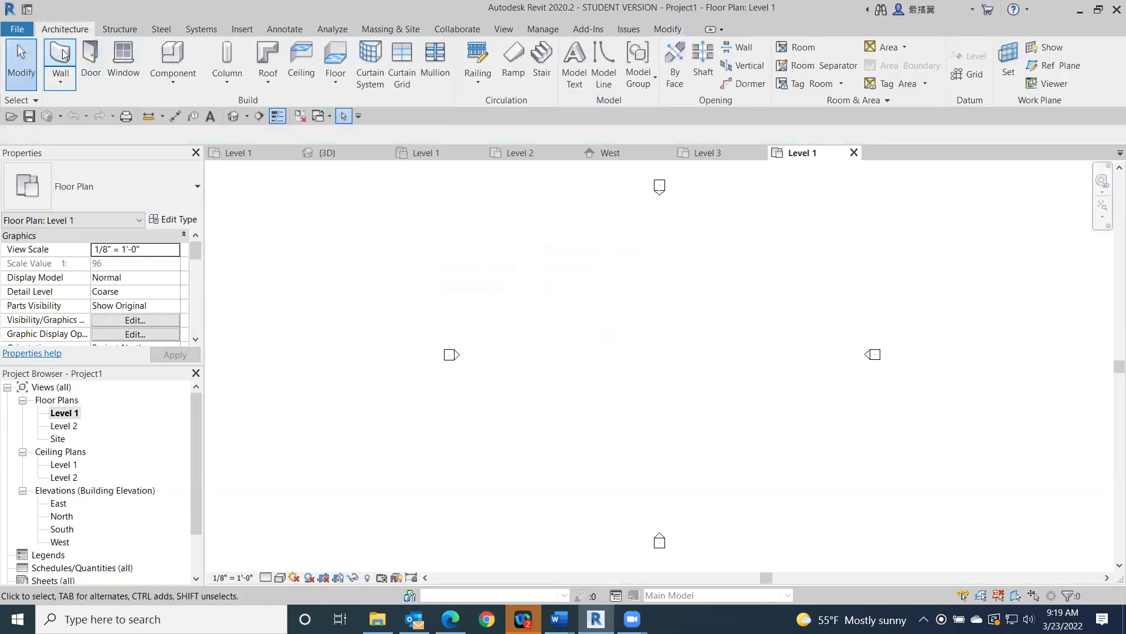
{"action": "left_click", "coordinate": [587, 324]}
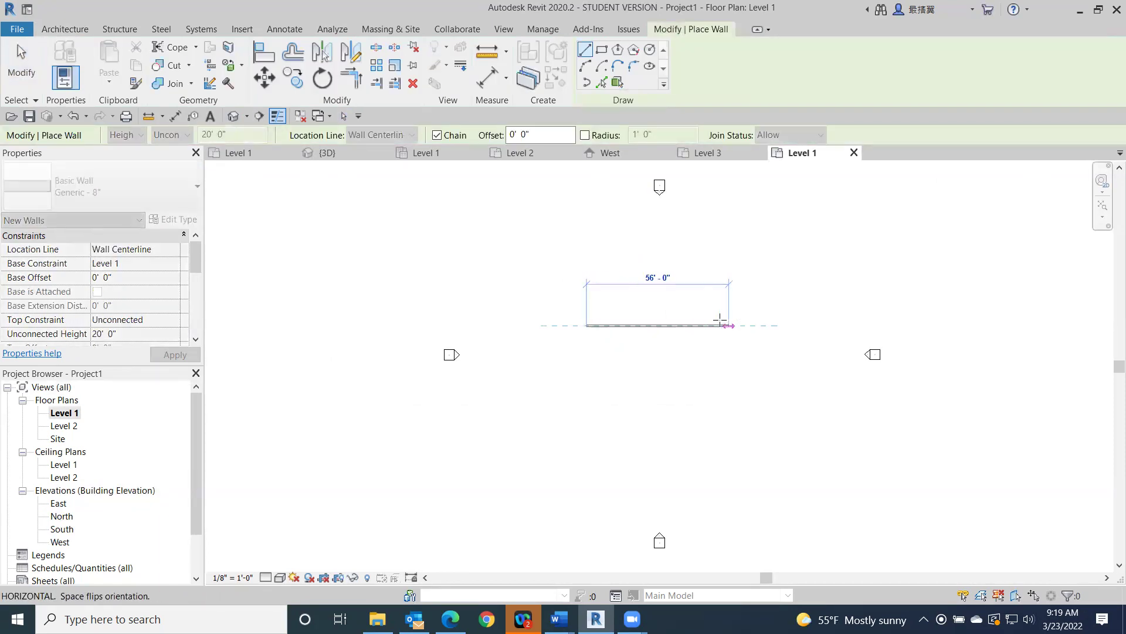
{"action": "left_click", "coordinate": [698, 326]}
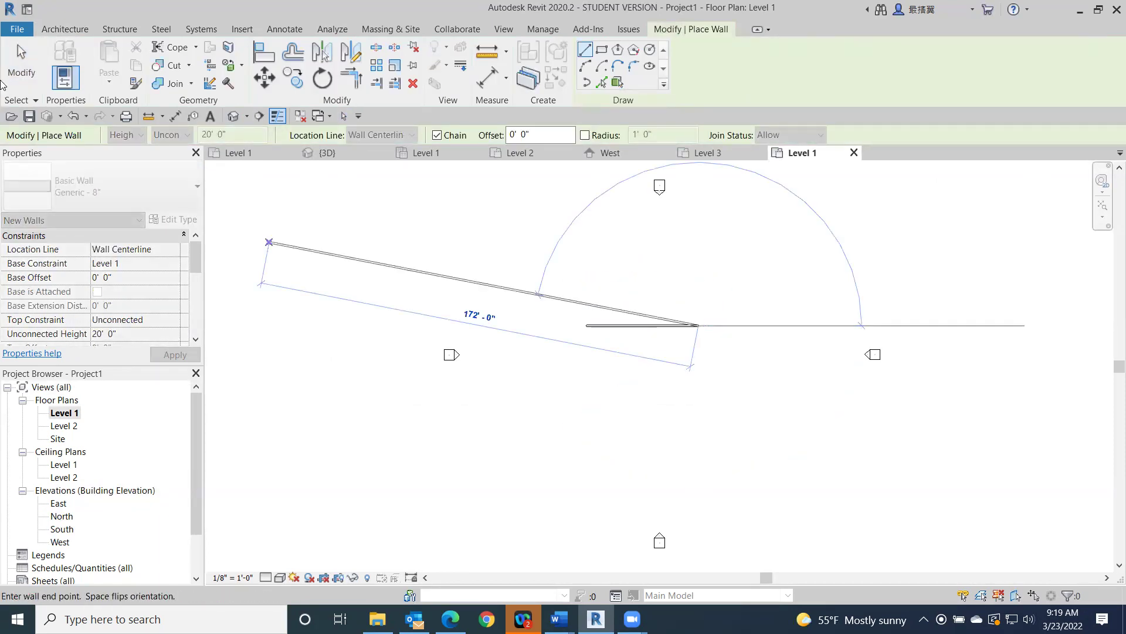
{"action": "key", "text": "Escape"}
{"action": "key", "text": "Escape"}
{"action": "scroll", "coordinate": [692, 300], "scroll_direction": "up", "scroll_amount": 8}
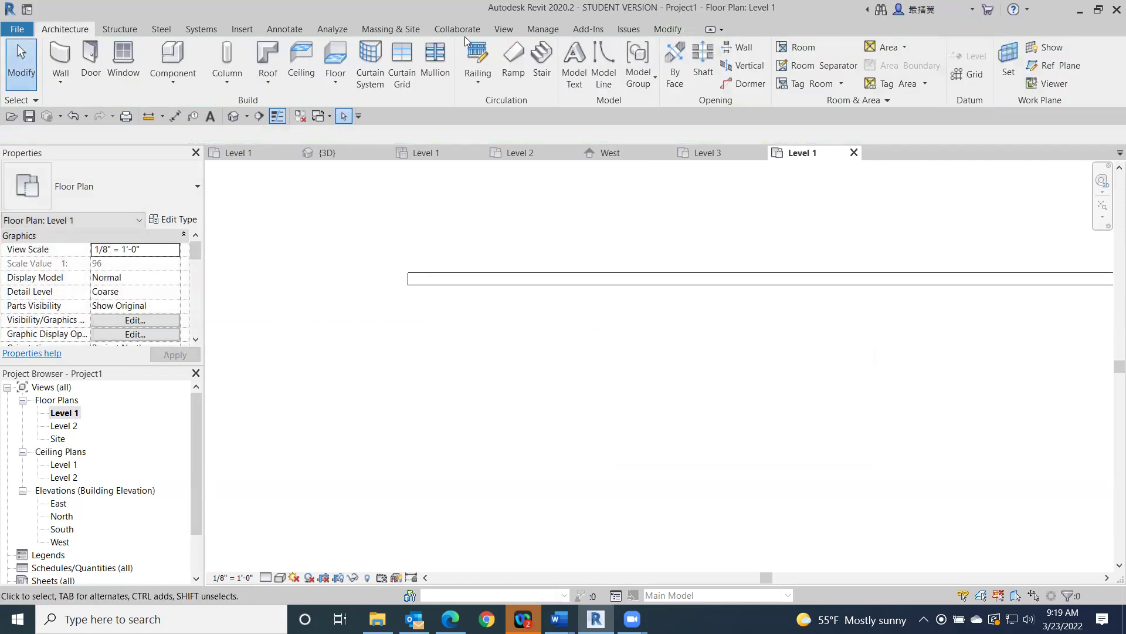
Try to start a stair run at the wall's upper-left corner with the location line at Run: Center, then abandon the run
{"action": "left_click", "coordinate": [543, 58]}
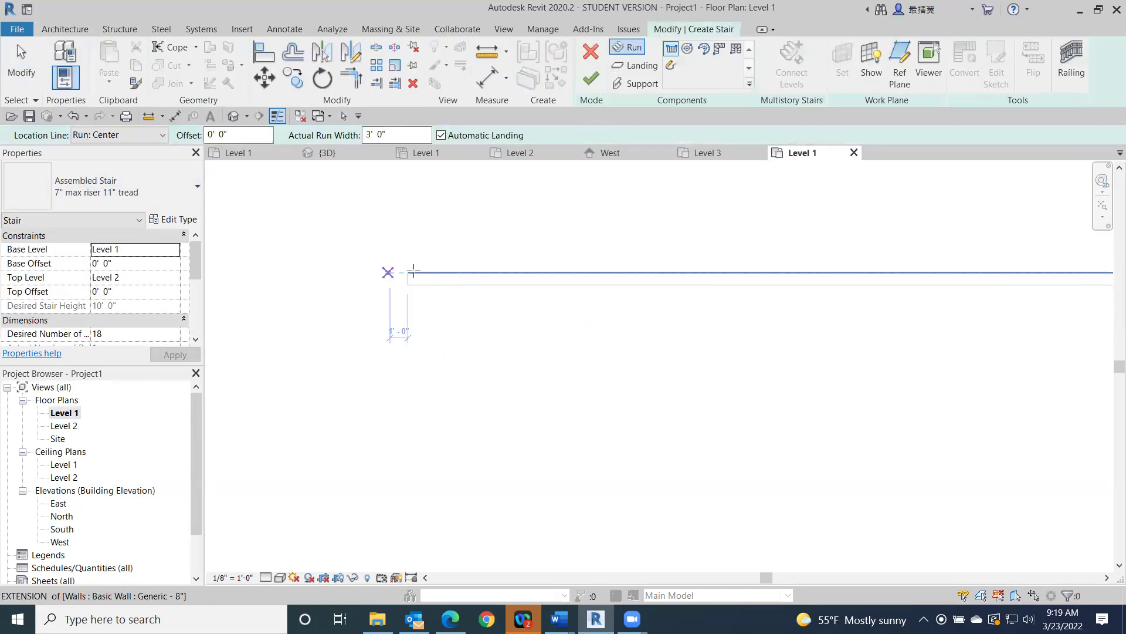
{"action": "left_click", "coordinate": [408, 271]}
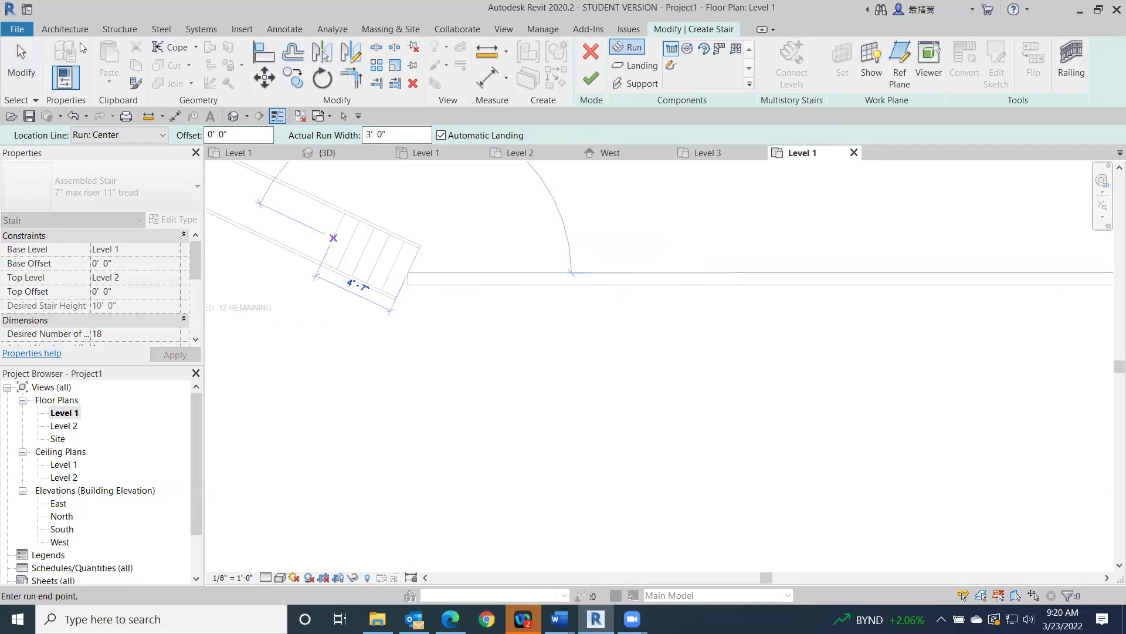
{"action": "left_click", "coordinate": [17, 58]}
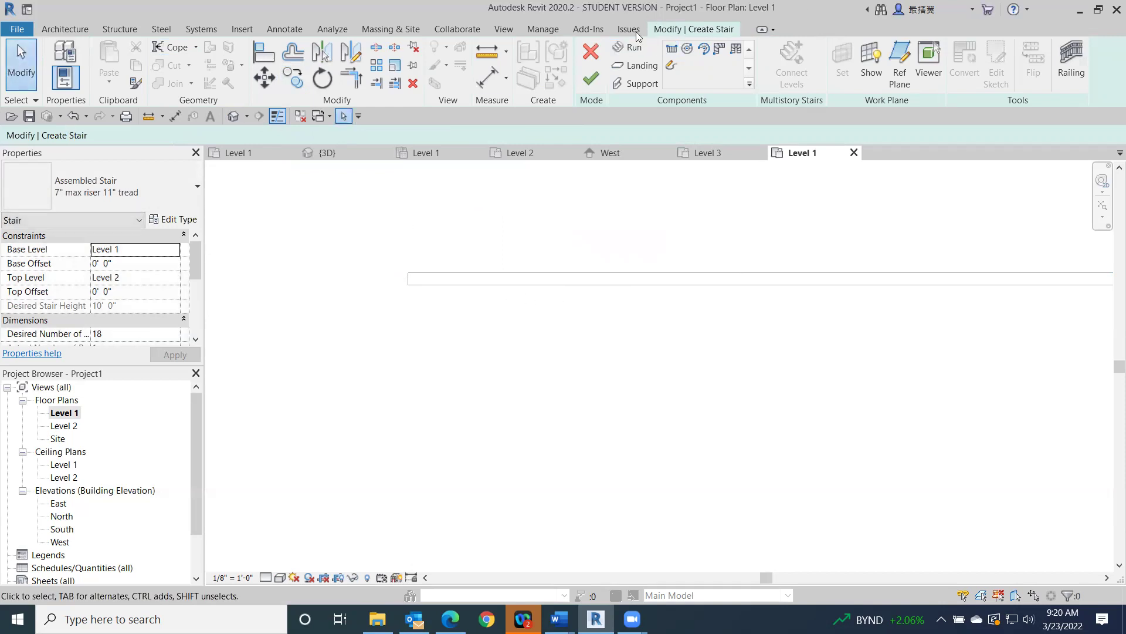
Restart the stair's Run component with its location line set to Run: Left
{"action": "left_click", "coordinate": [628, 47]}
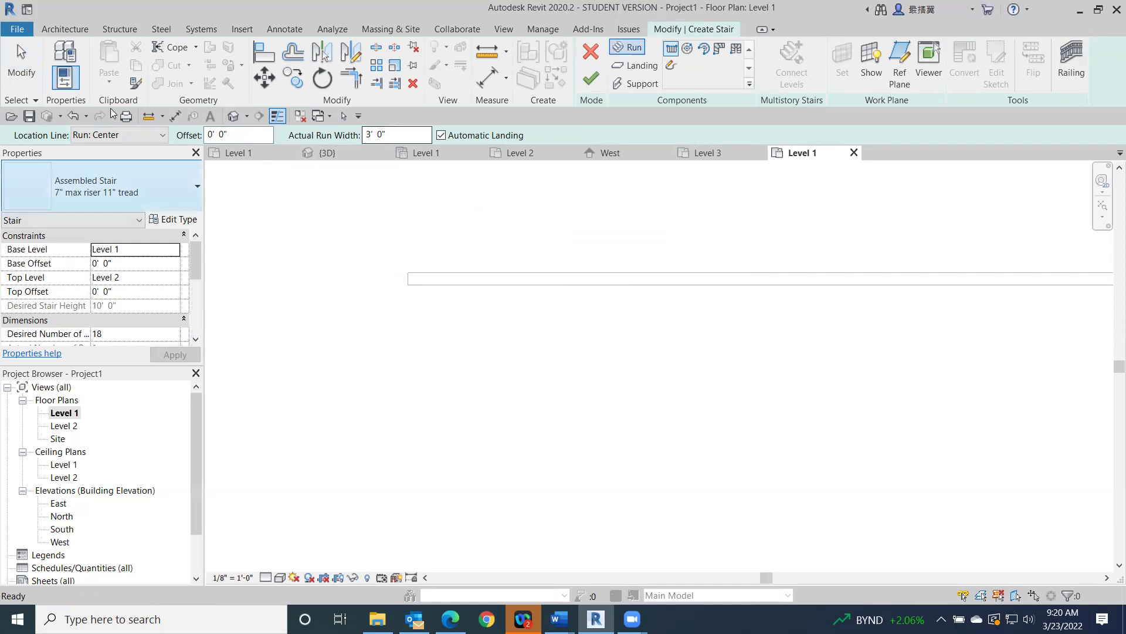
{"action": "left_click", "coordinate": [163, 136]}
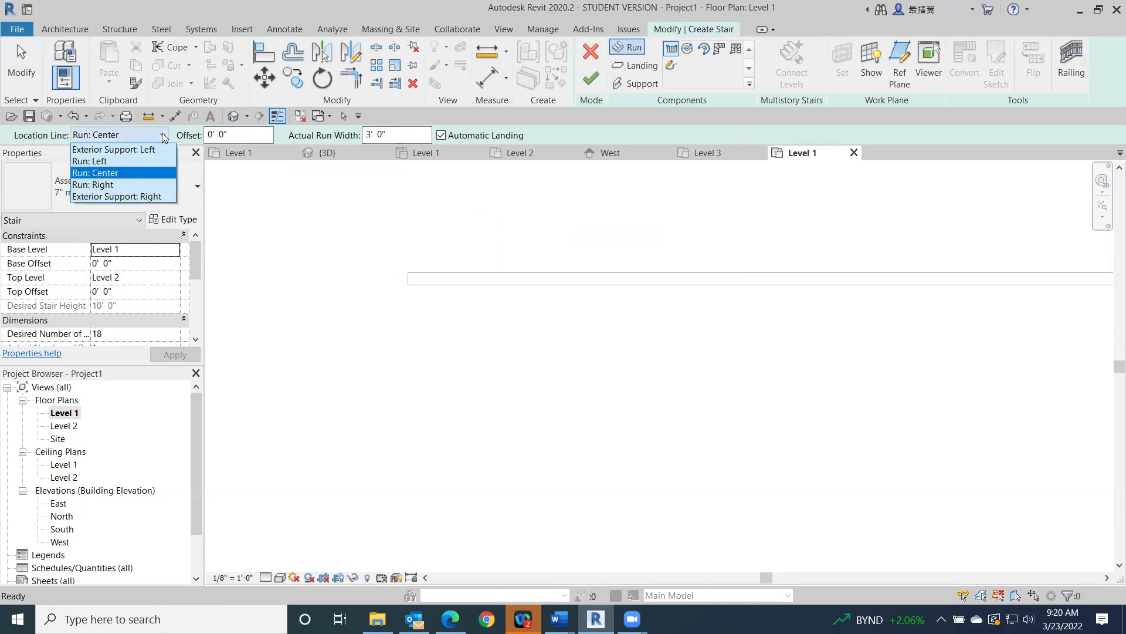
{"action": "left_click", "coordinate": [115, 162]}
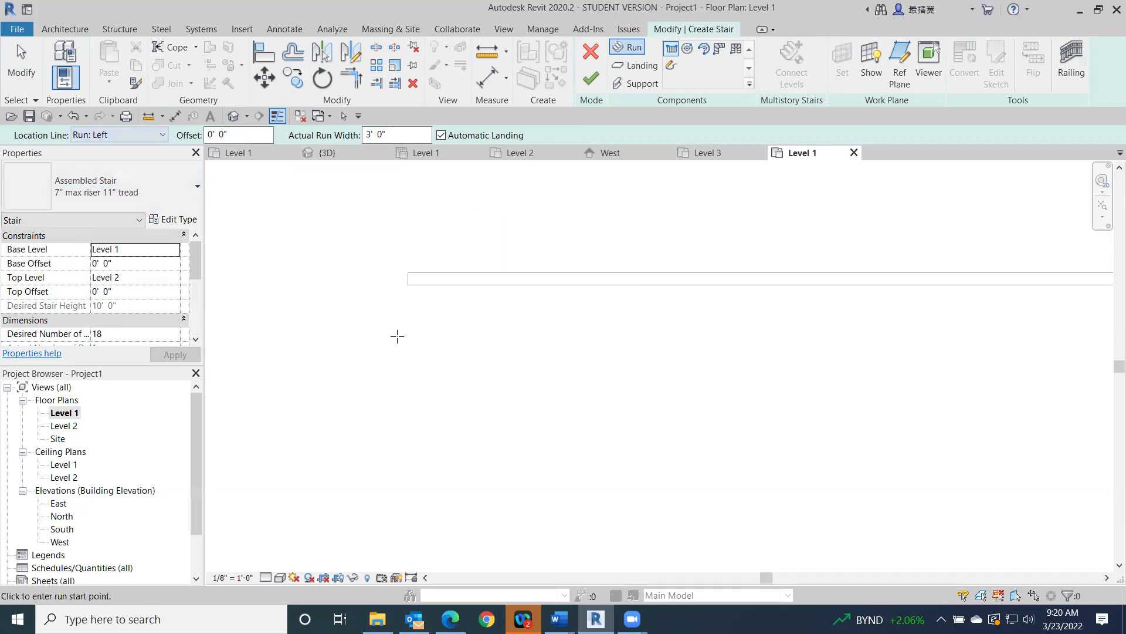
Sketch a straight 18-riser stair run about 15'-7" long along the wall's lower face from its left end, with the location line at Run: Left
{"action": "left_click", "coordinate": [409, 285]}
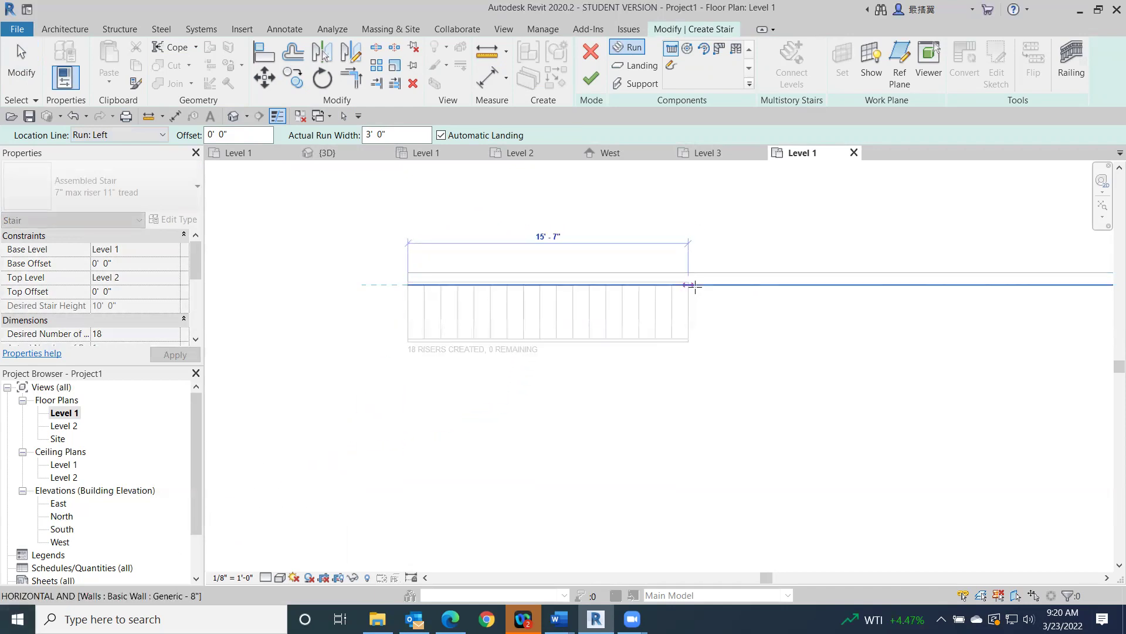
{"action": "left_click", "coordinate": [694, 286]}
{"action": "key", "text": "Escape"}
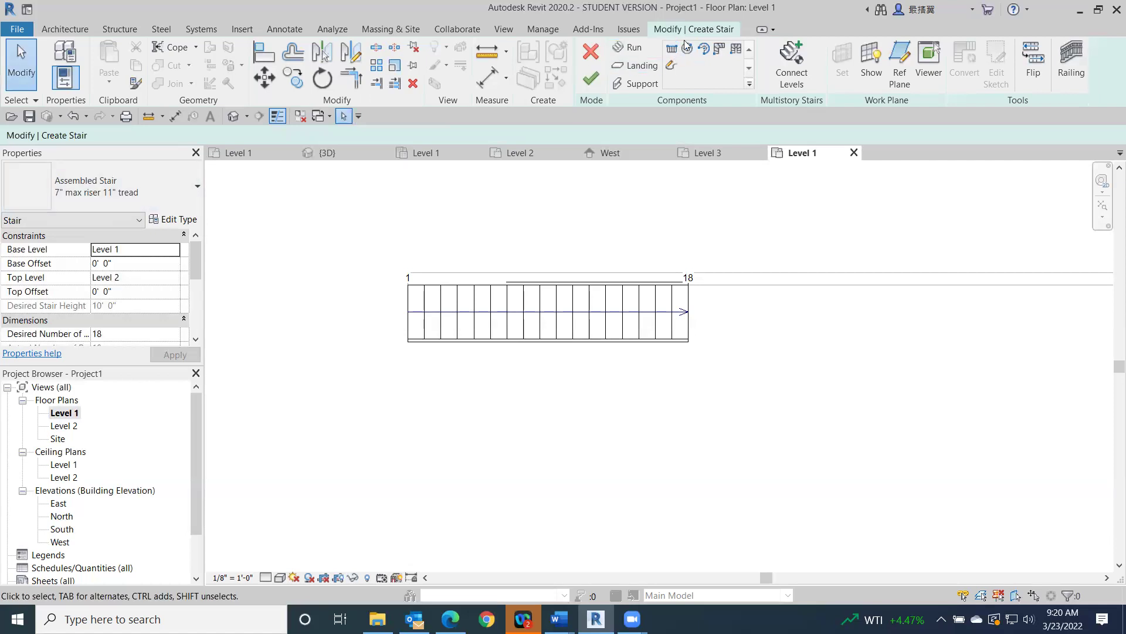
Add a second straight run about 15'-7" long along the wall's upper face, with the location line set to Run: Right
{"action": "left_click", "coordinate": [672, 50]}
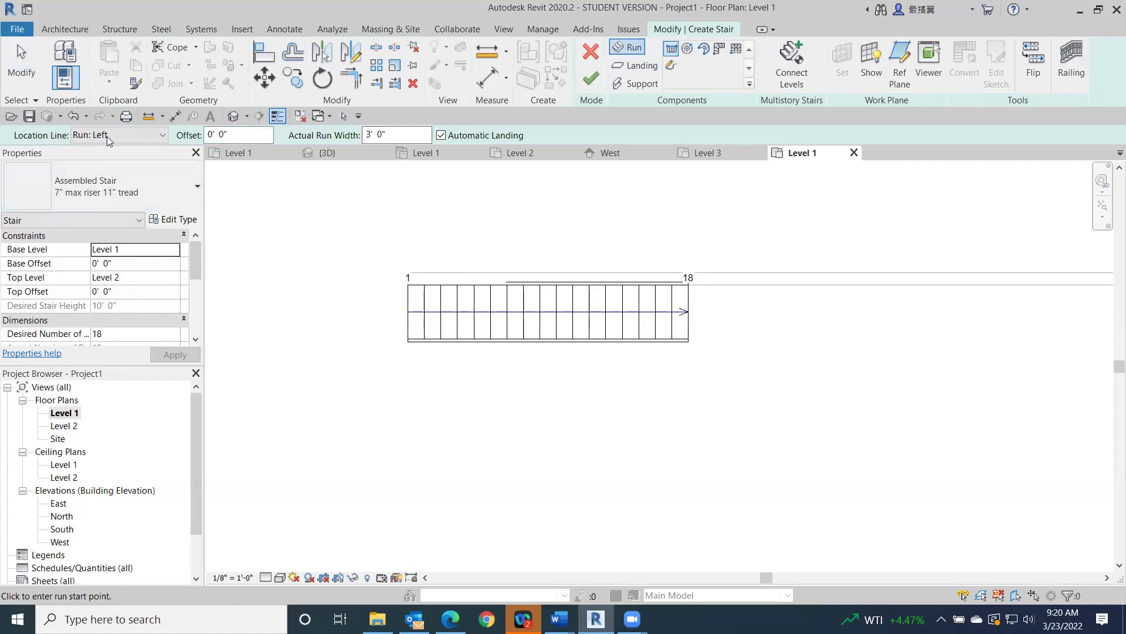
{"action": "left_click", "coordinate": [163, 135]}
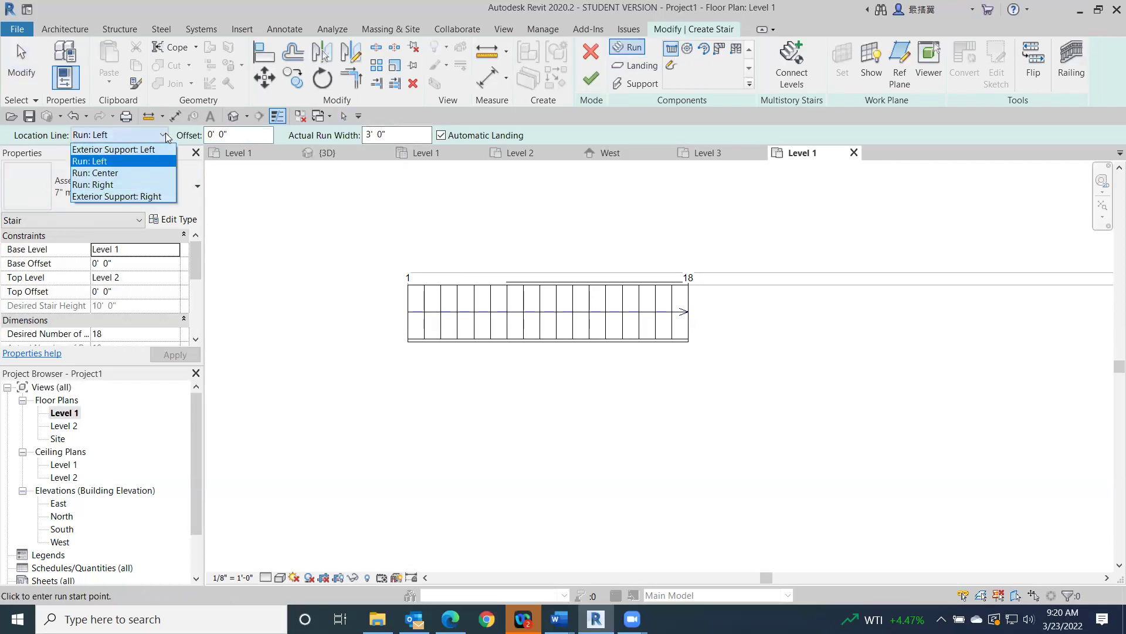
{"action": "left_click", "coordinate": [117, 185]}
{"action": "left_click", "coordinate": [749, 269]}
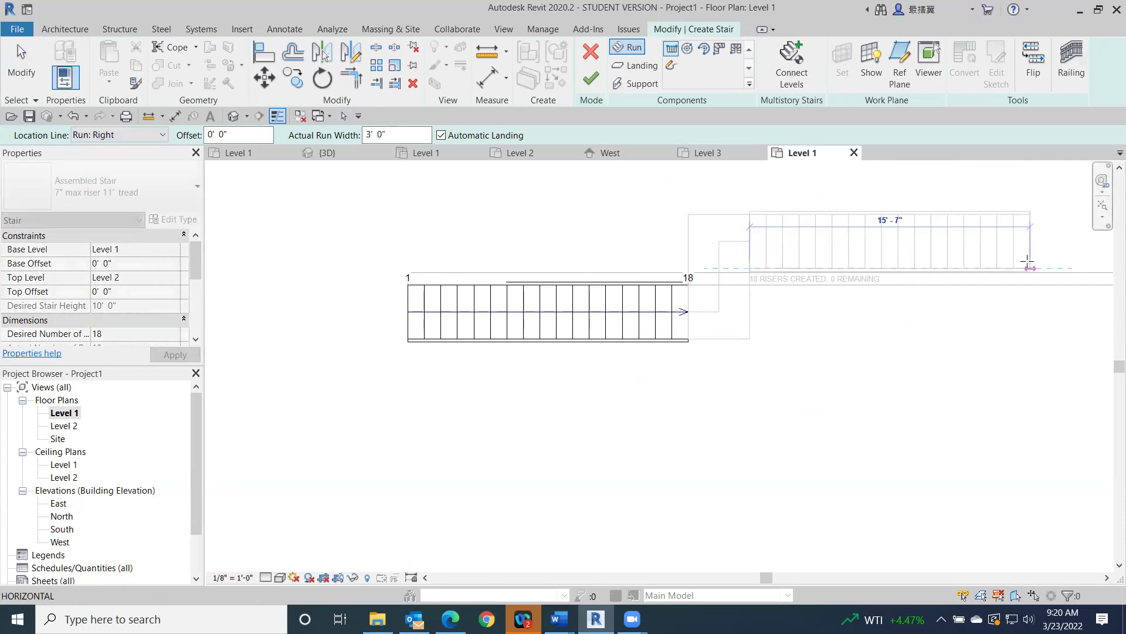
{"action": "left_click", "coordinate": [1028, 267]}
{"action": "key", "text": "Escape"}
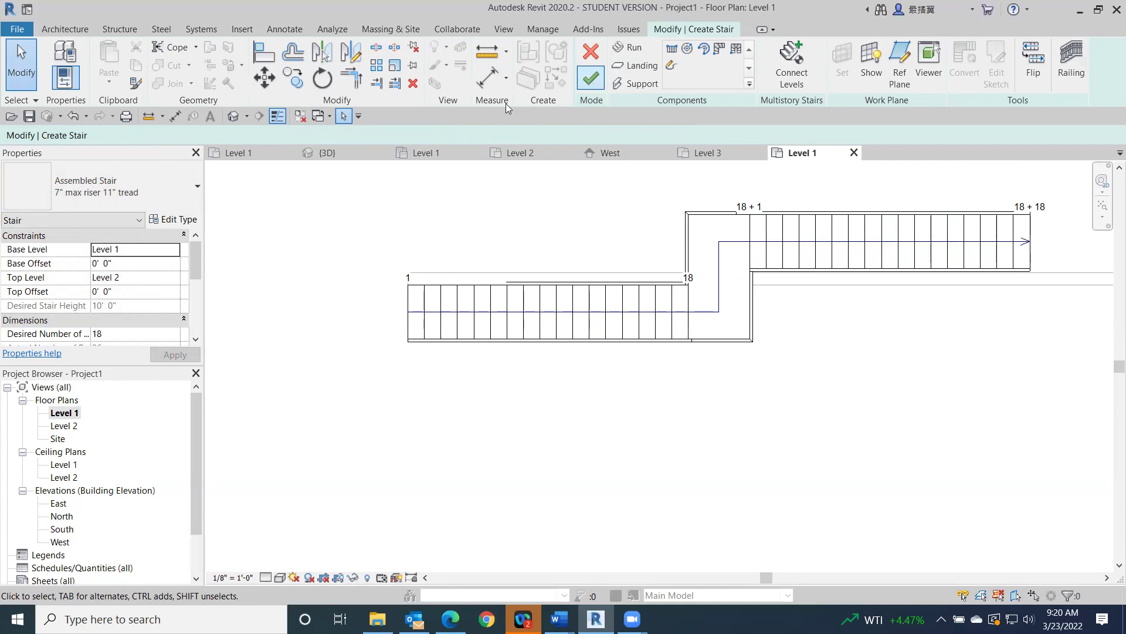
Examine in the 3D view how the two stair runs and their landing sit against and cross the wall
{"action": "left_click", "coordinate": [232, 116]}
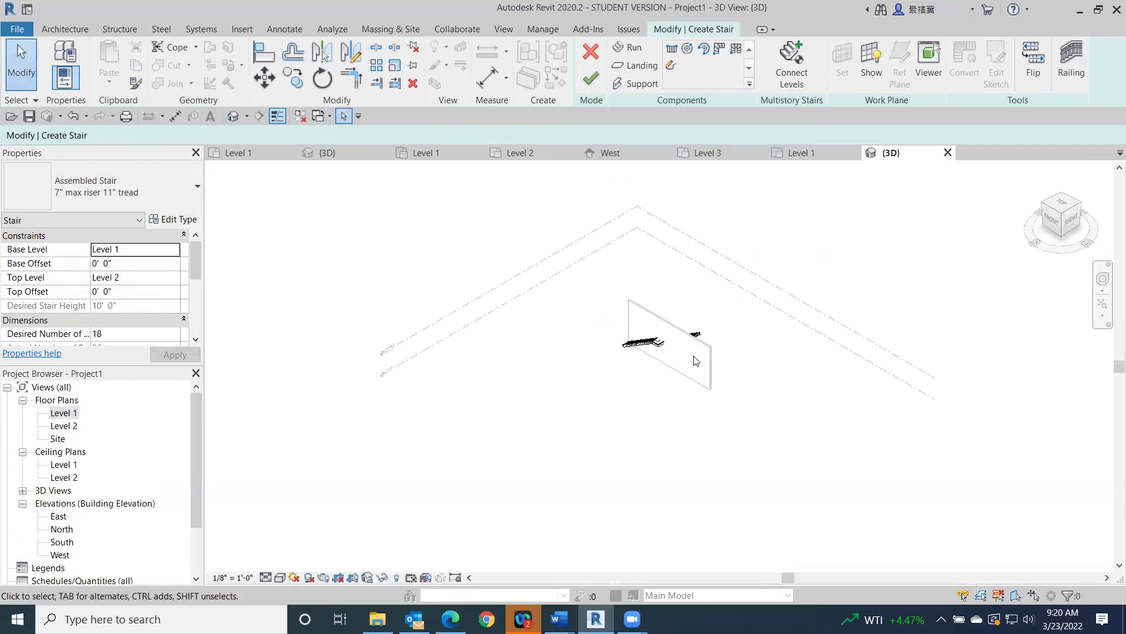
{"action": "left_click_drag", "start_coordinate": [1068, 192], "coordinate": [972, 244]}
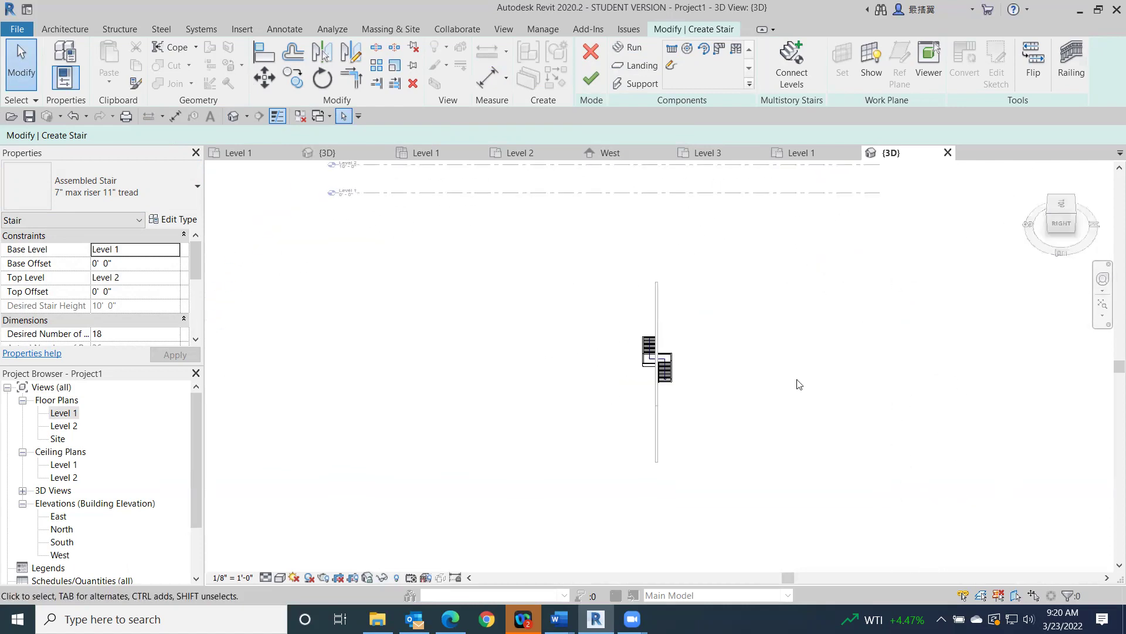
{"action": "scroll", "coordinate": [650, 435], "scroll_direction": "up", "scroll_amount": 6}
{"action": "middle_click_drag", "start_coordinate": [624, 360], "coordinate": [834, 381]}
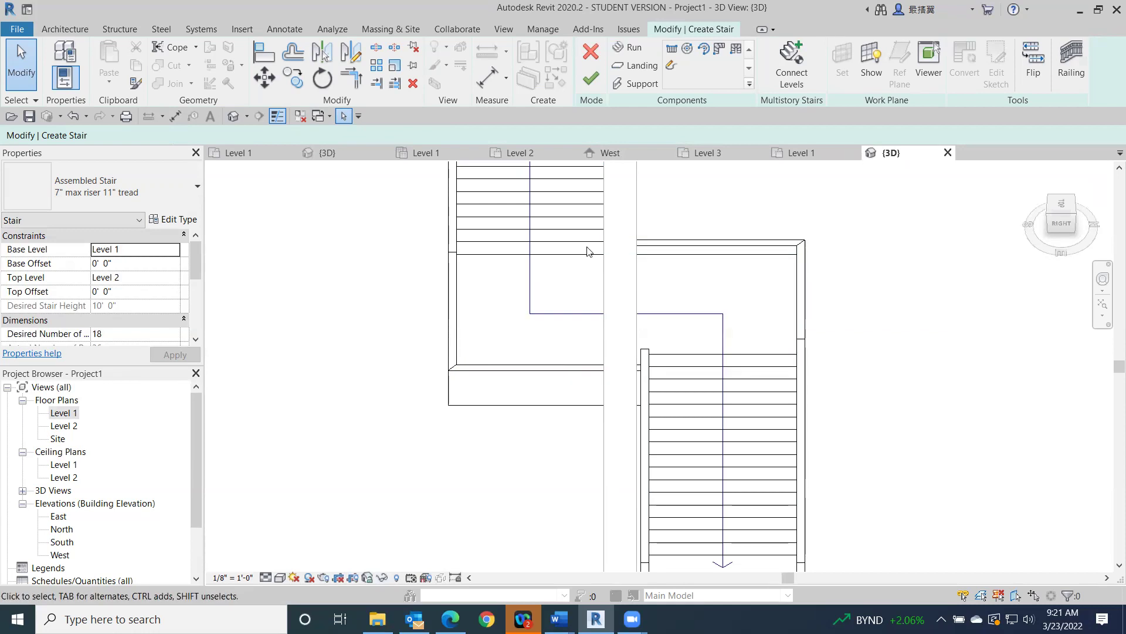
{"action": "left_click", "coordinate": [1050, 215]}
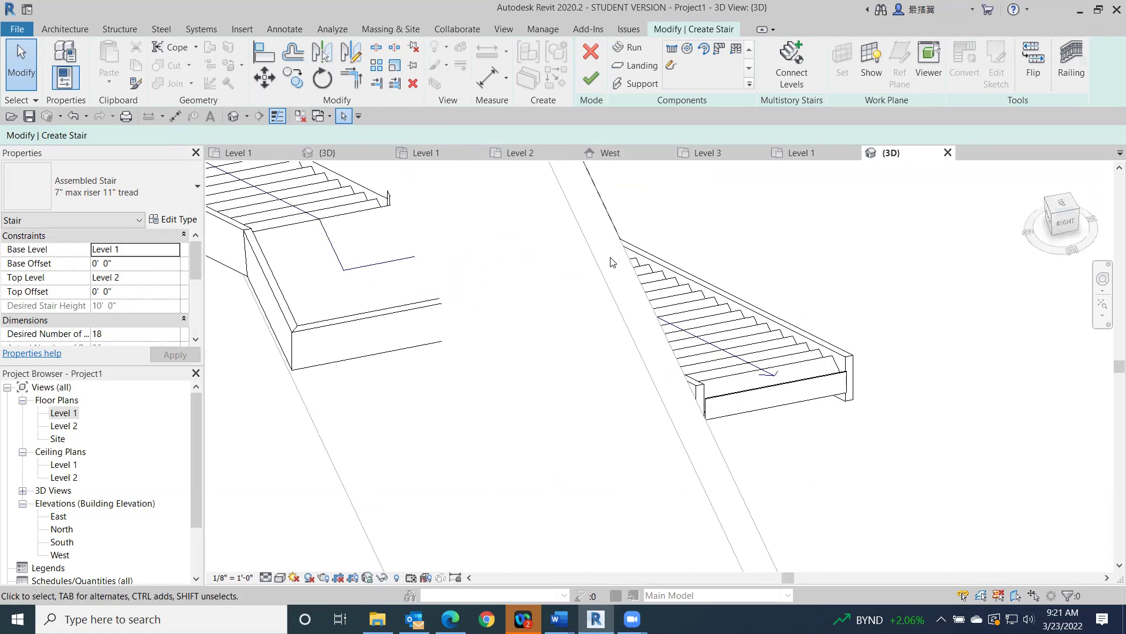
{"action": "scroll", "coordinate": [610, 262], "scroll_direction": "down", "scroll_amount": 2}
{"action": "scroll", "coordinate": [613, 270], "scroll_direction": "down", "scroll_amount": 2}
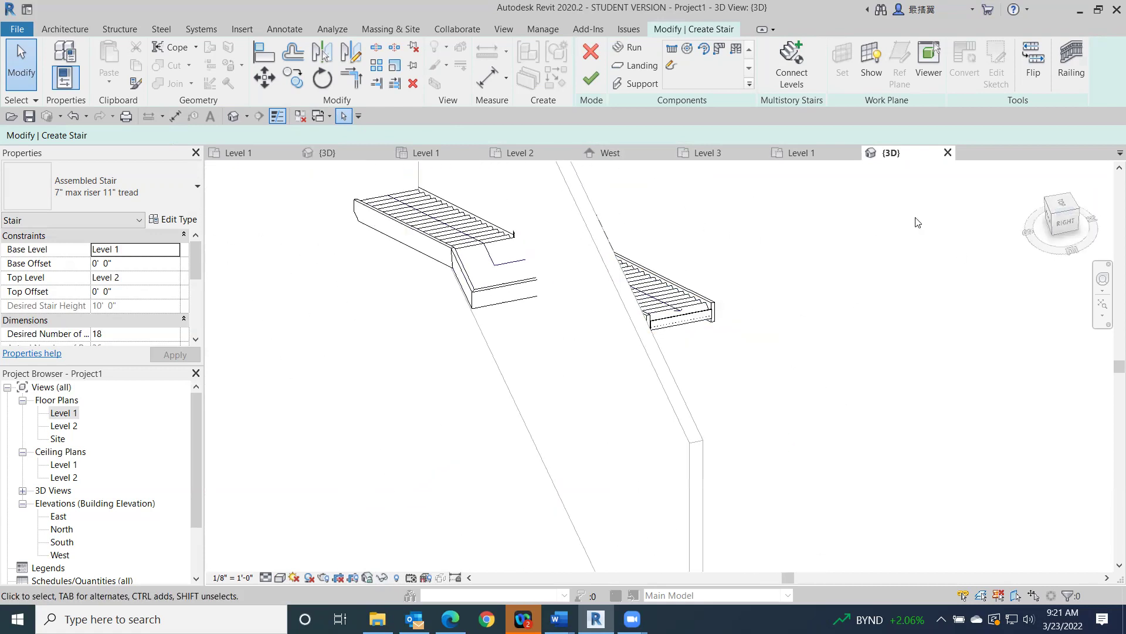
{"action": "left_click", "coordinate": [1053, 224]}
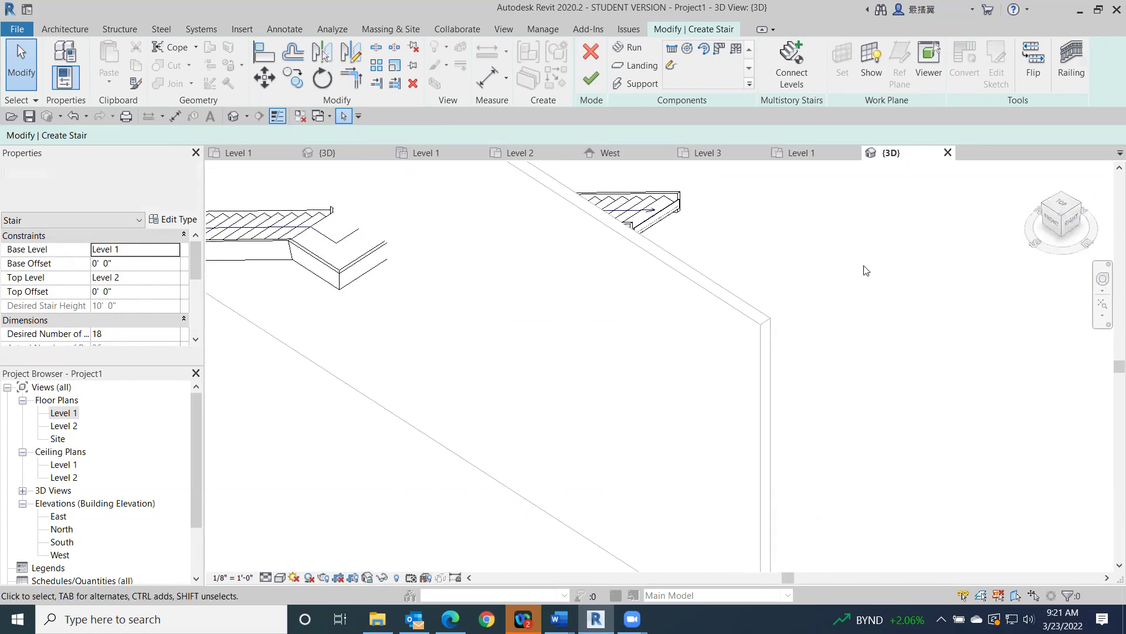
{"action": "scroll", "coordinate": [856, 282], "scroll_direction": "down", "scroll_amount": 3}
{"action": "middle_click_drag", "start_coordinate": [854, 291], "coordinate": [939, 364]}
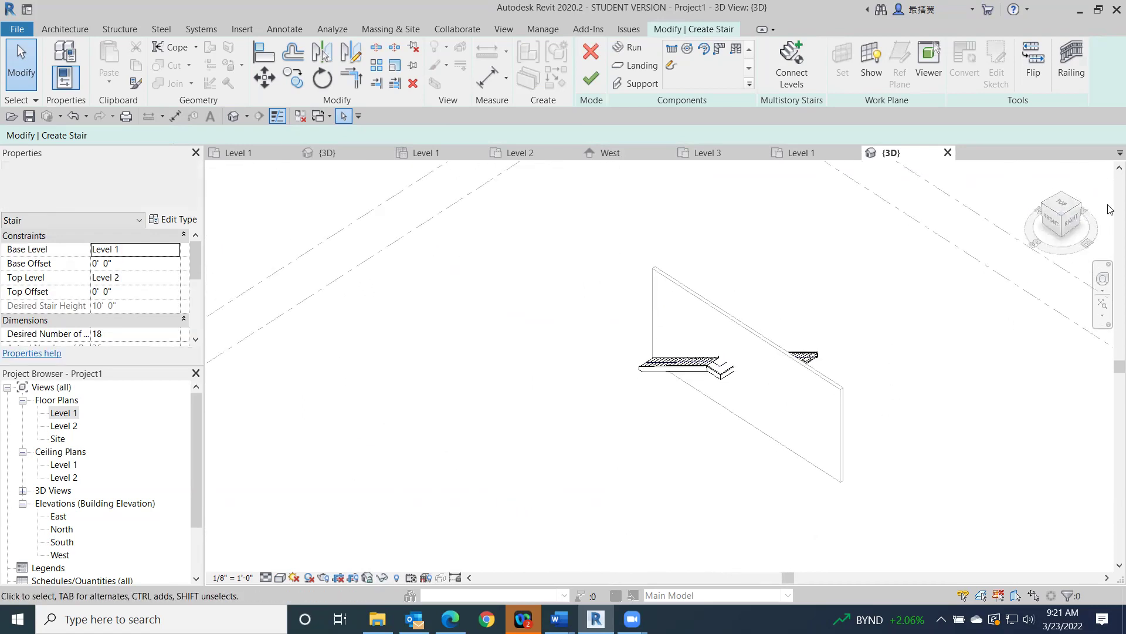
{"action": "left_click_drag", "start_coordinate": [1068, 224], "coordinate": [1065, 213]}
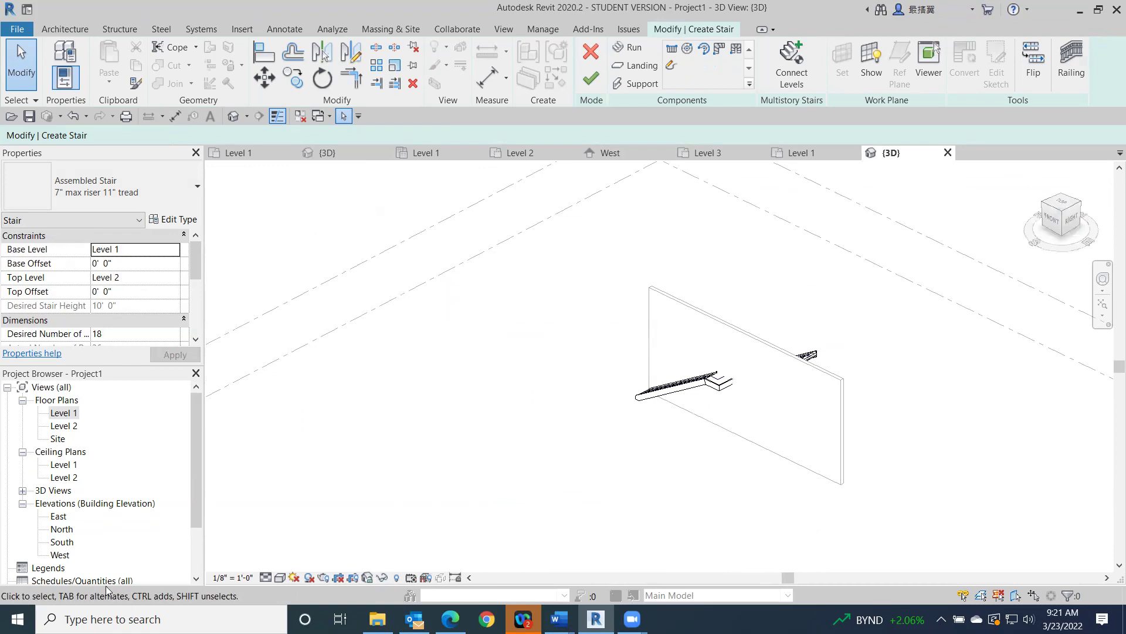
{"action": "scroll", "coordinate": [71, 557], "scroll_direction": "down", "scroll_amount": 1}
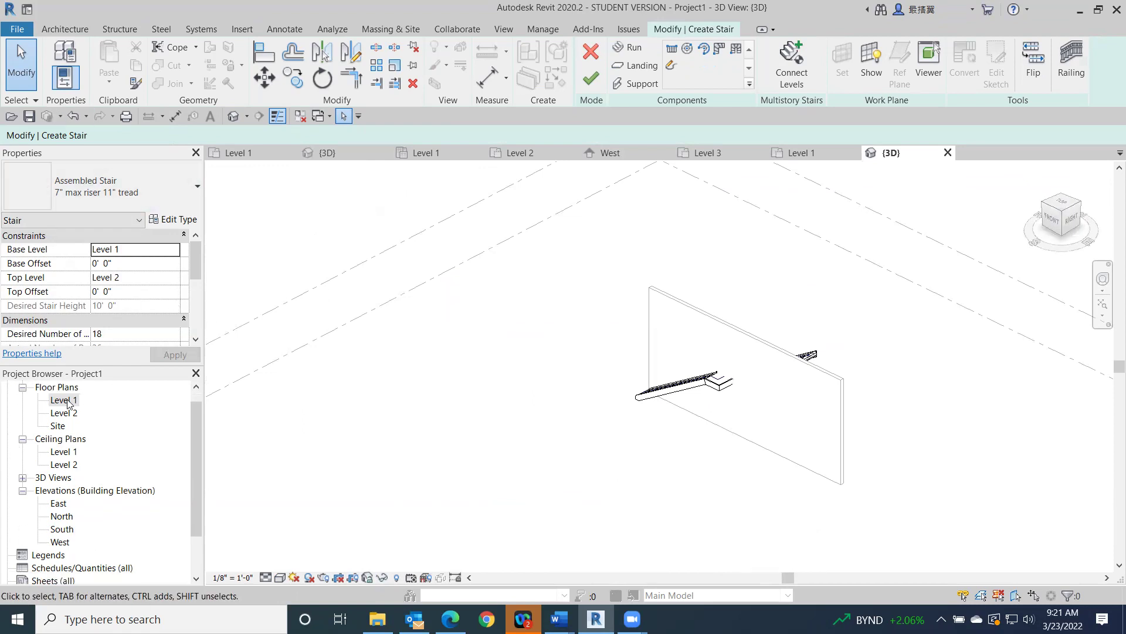
In the Level 1 floor plan, sketch a full-step spiral run of about 4'-4" radius beyond the wall's right end and finish the stair
{"action": "double_click", "coordinate": [64, 400]}
{"action": "scroll", "coordinate": [511, 364], "scroll_direction": "down", "scroll_amount": 2}
{"action": "middle_click_drag", "start_coordinate": [551, 399], "coordinate": [352, 378]}
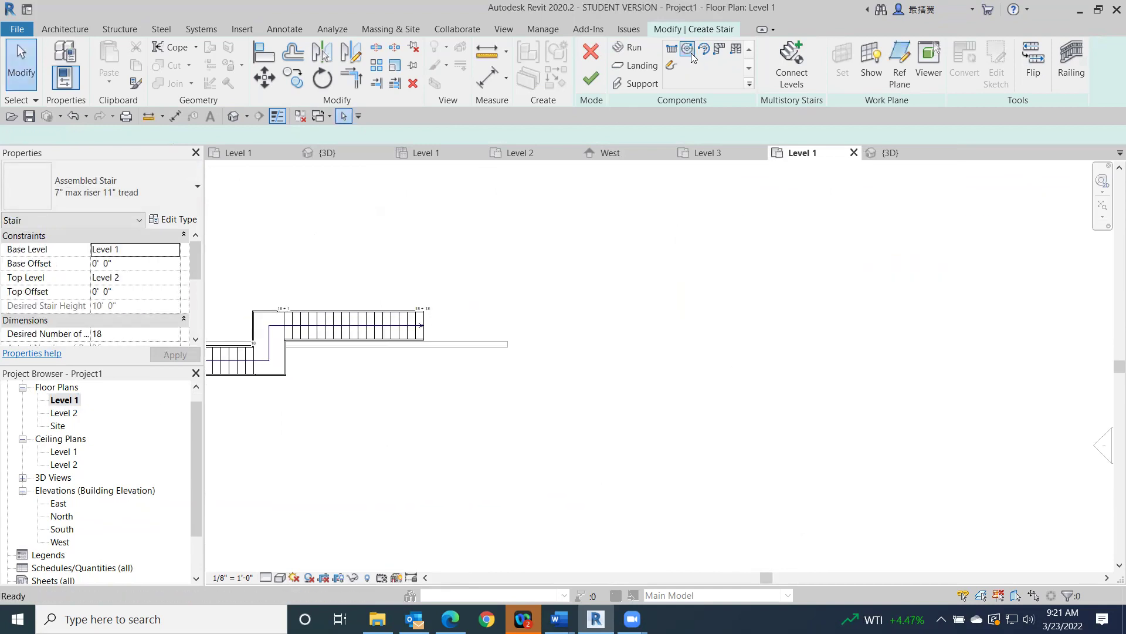
{"action": "left_click", "coordinate": [691, 54]}
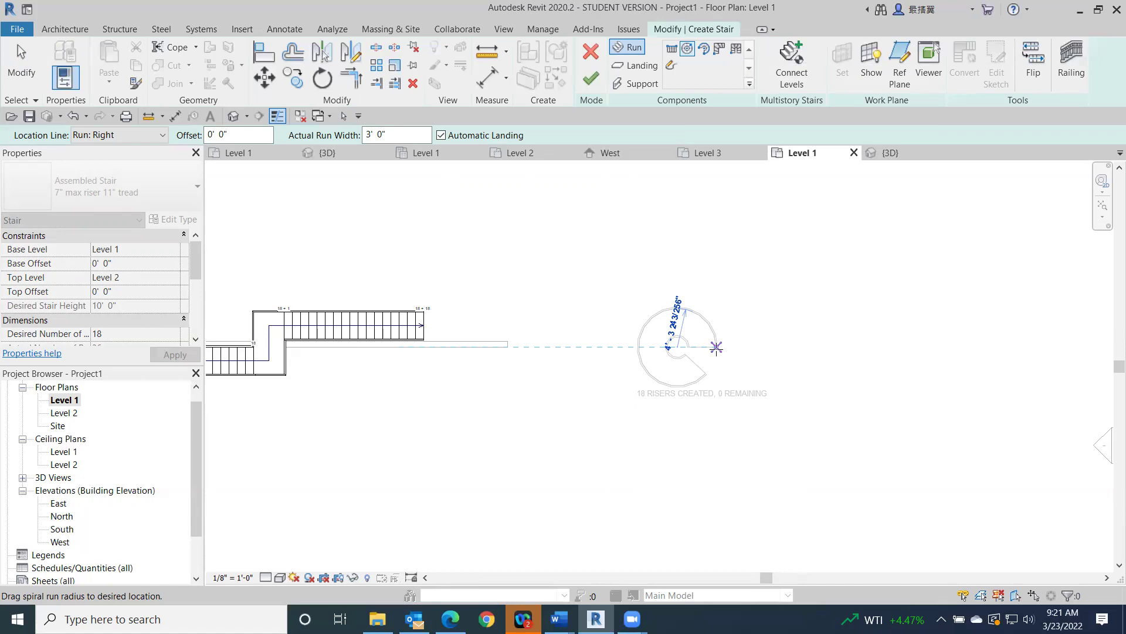
{"action": "left_click", "coordinate": [716, 347]}
{"action": "key", "text": "Escape"}
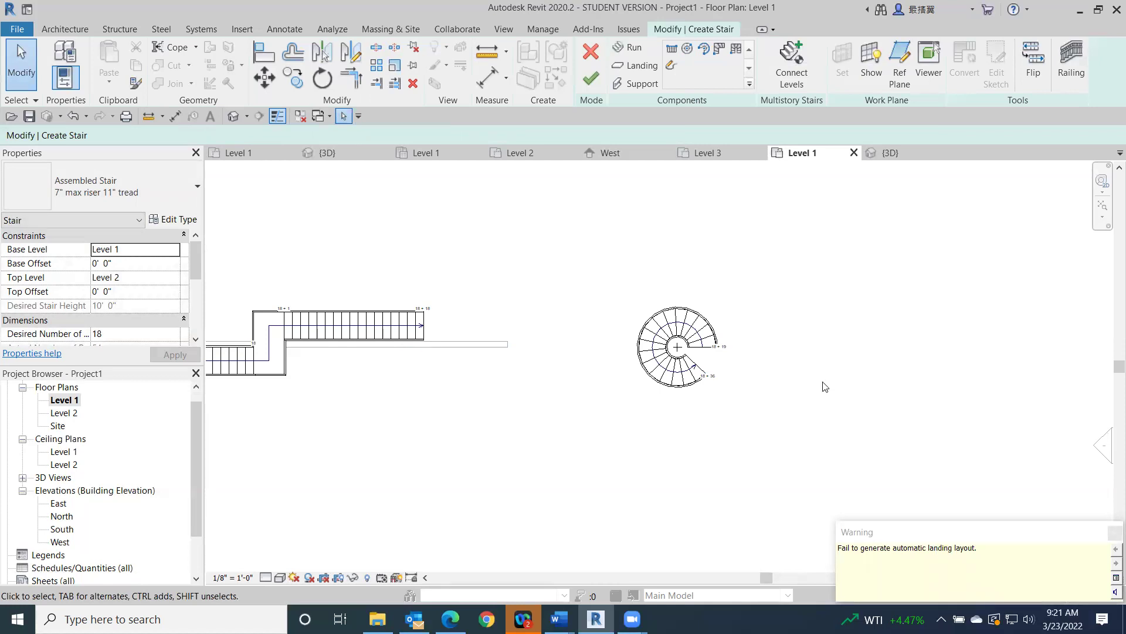
{"action": "left_click", "coordinate": [591, 78]}
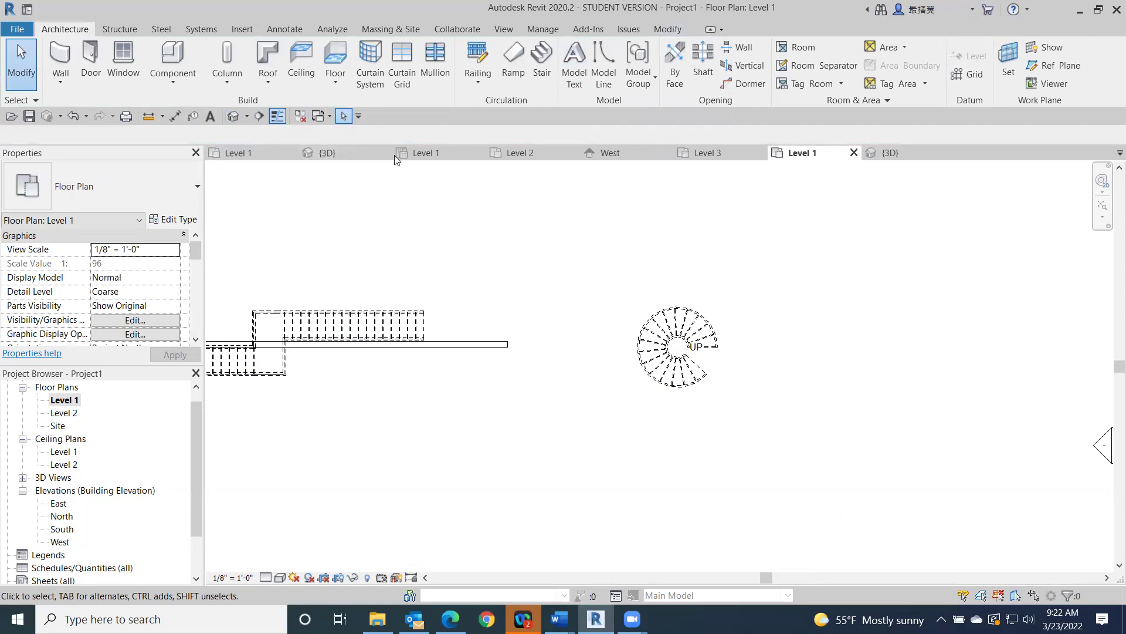
{"action": "left_click", "coordinate": [344, 153]}
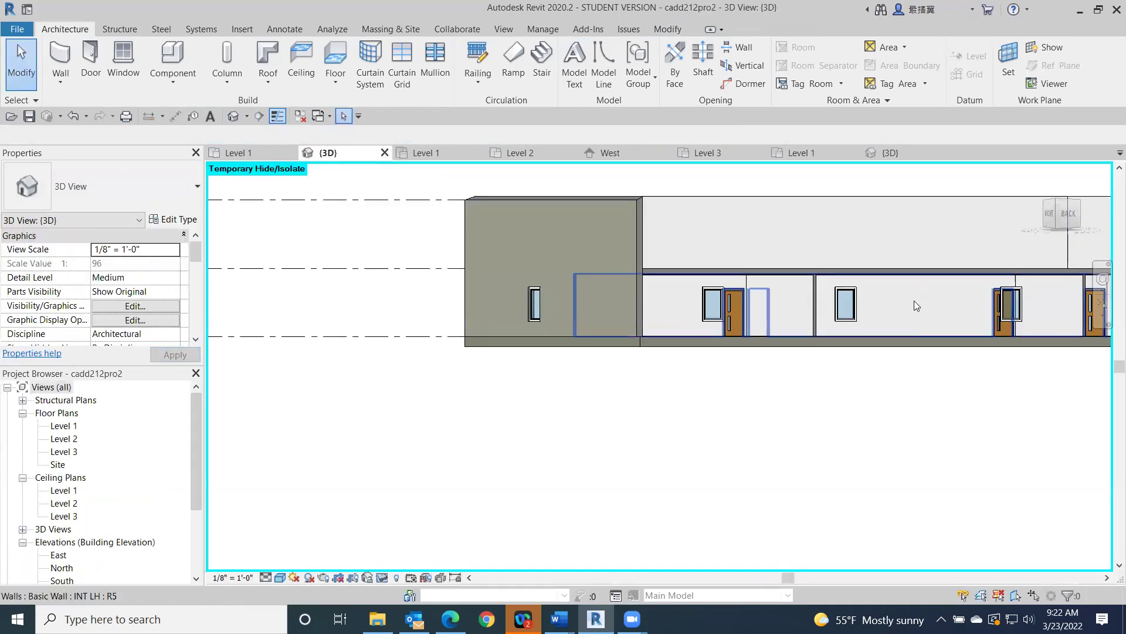
{"action": "scroll", "coordinate": [916, 305], "scroll_direction": "down", "scroll_amount": 4}
{"action": "left_click", "coordinate": [238, 153]}
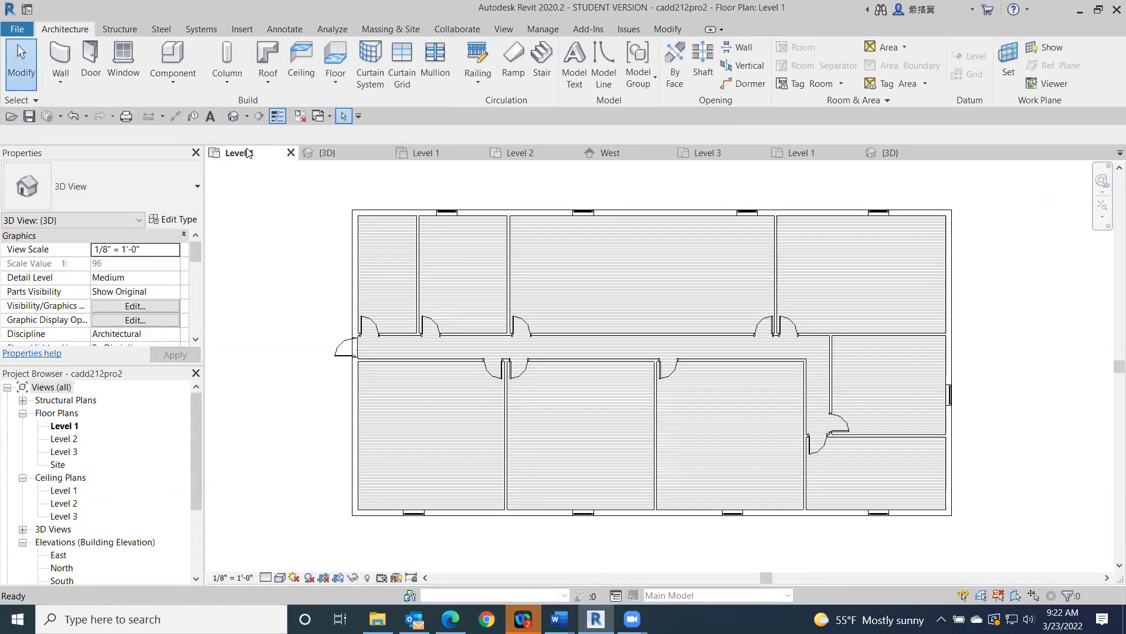
{"action": "left_click", "coordinate": [819, 153]}
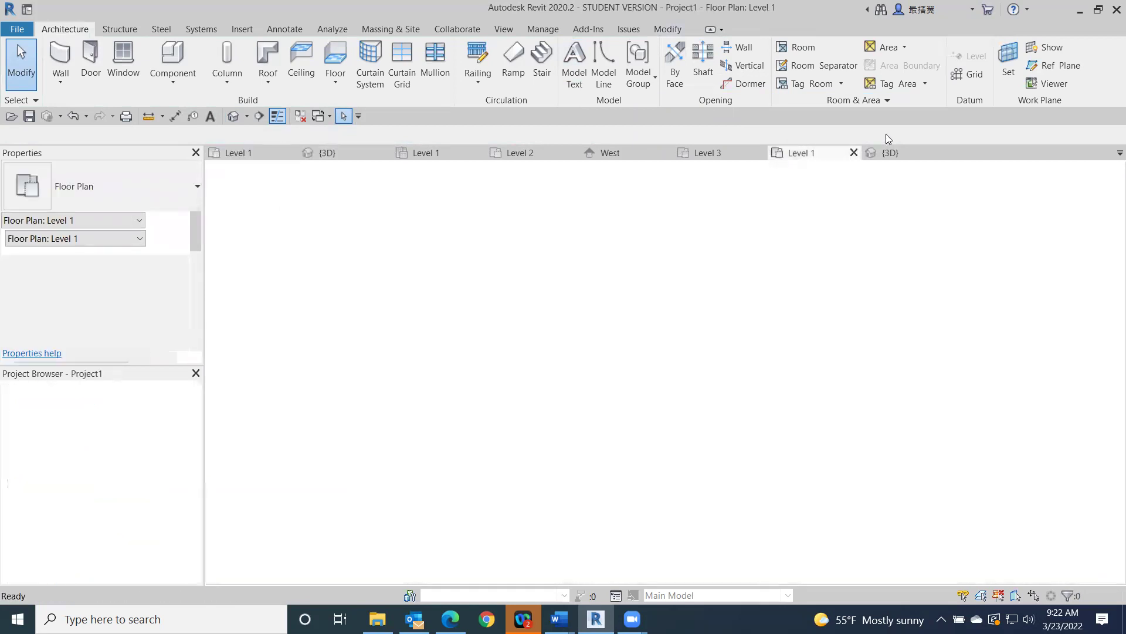
Examine the stairs' height relative to the levels in Project1's 3D view and inspect the properties of the spiral run's railing
{"action": "left_click", "coordinate": [890, 153]}
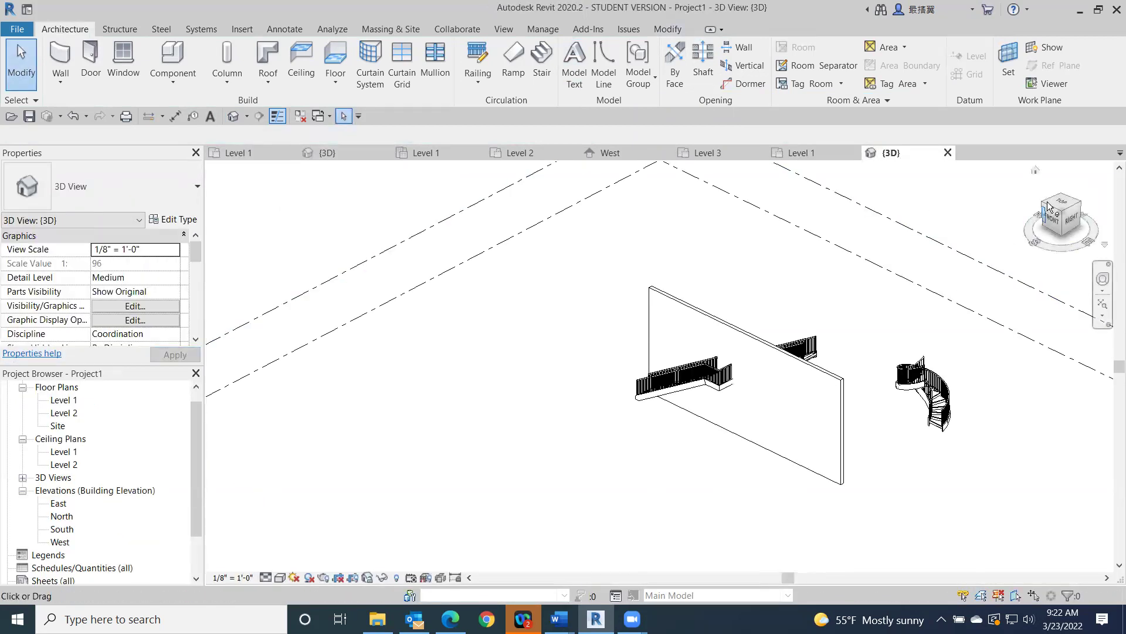
{"action": "mouse_move", "coordinate": [958, 298]}
{"action": "middle_mouse_down", "text": "shift"}
{"action": "mouse_move", "coordinate": [969, 260]}
{"action": "mouse_move", "coordinate": [940, 264]}
{"action": "mouse_move", "coordinate": [995, 252]}
{"action": "mouse_move", "coordinate": [981, 255]}
{"action": "mouse_move", "coordinate": [957, 192]}
{"action": "middle_mouse_up", "text": "shift"}
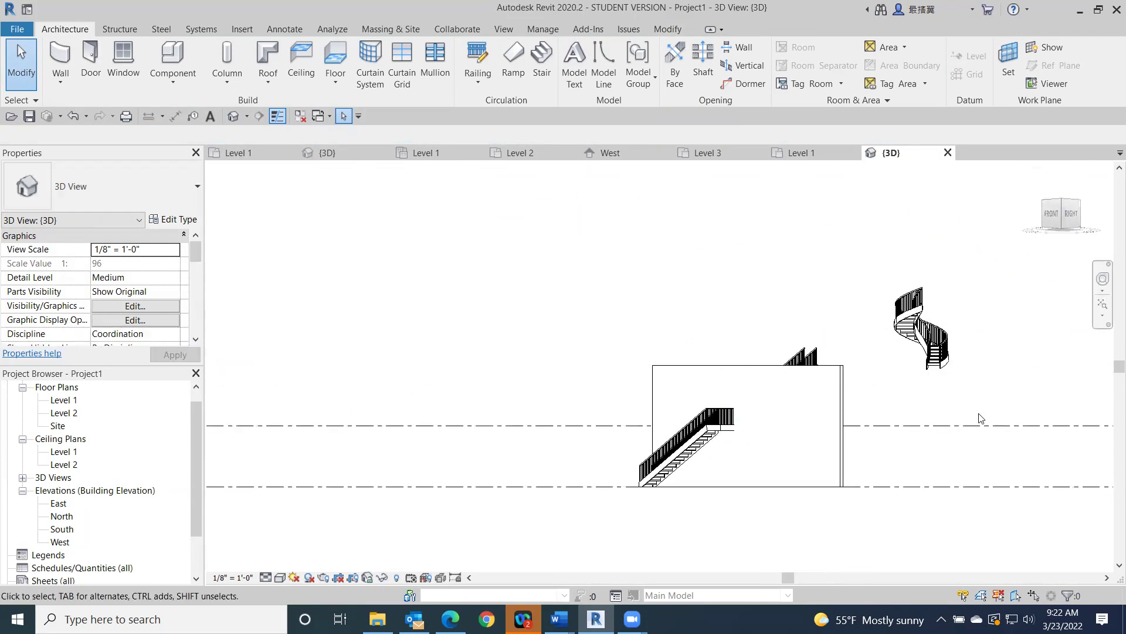
{"action": "left_click", "coordinate": [936, 351]}
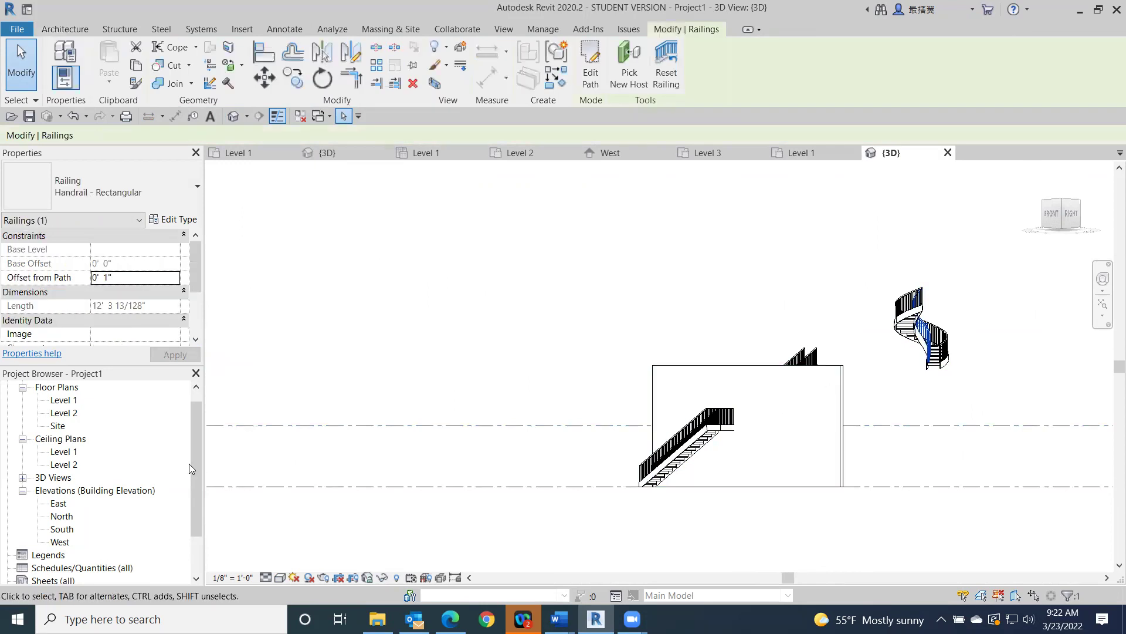
{"action": "left_click_drag", "start_coordinate": [194, 290], "coordinate": [185, 249]}
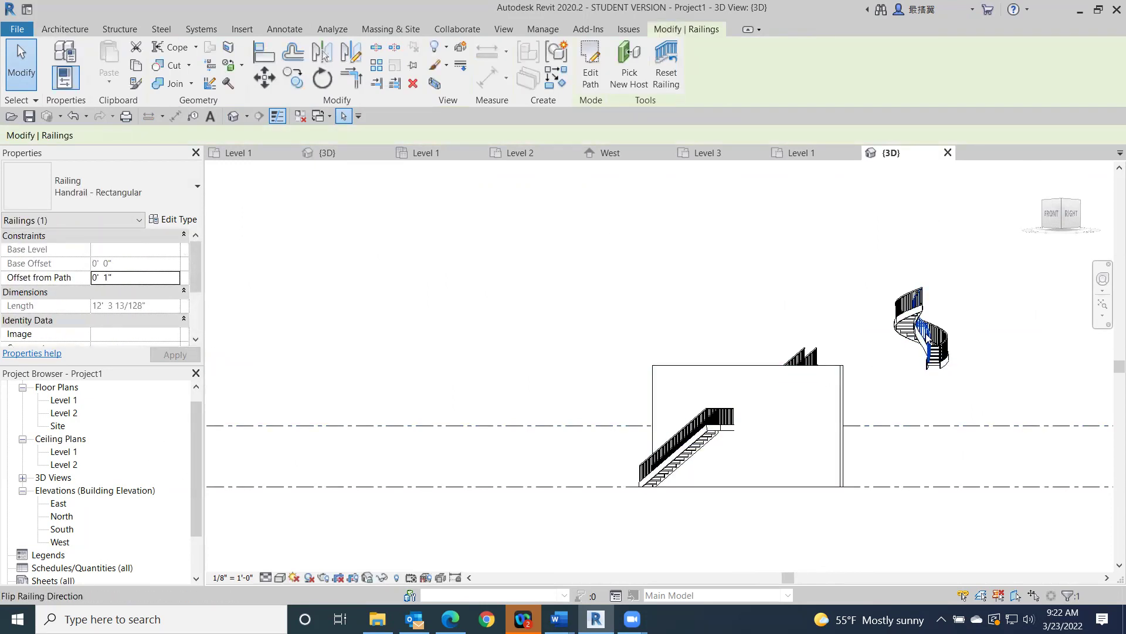
{"action": "left_click", "coordinate": [923, 342]}
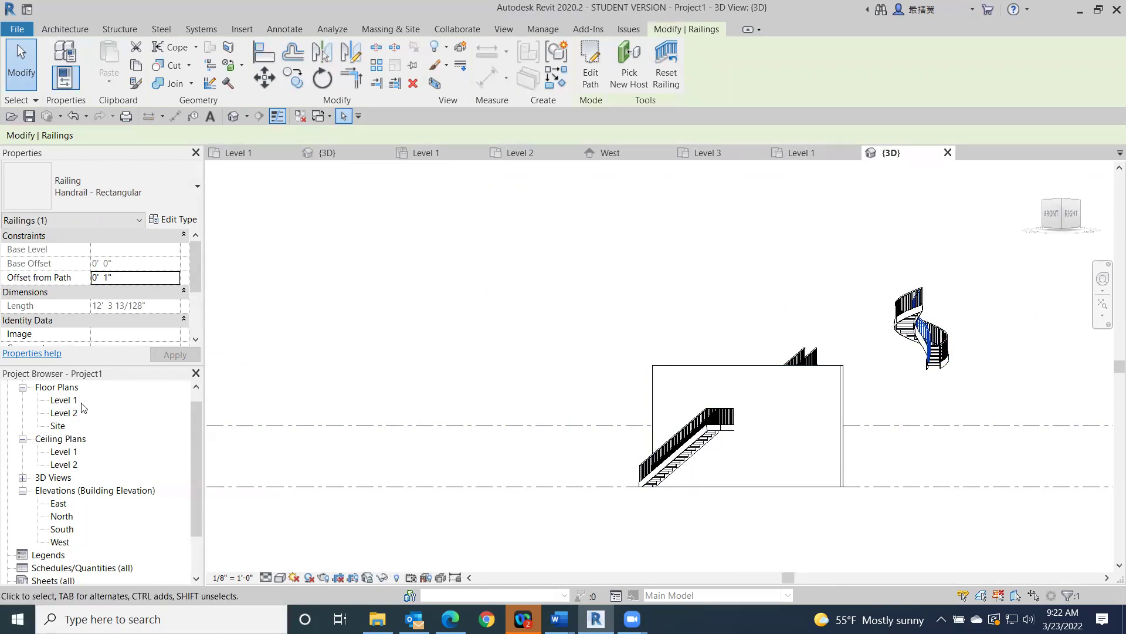
Return to the Level 1 floor plan and delete the whole stair, including its straight runs, spiral run and railings
{"action": "double_click", "coordinate": [62, 404]}
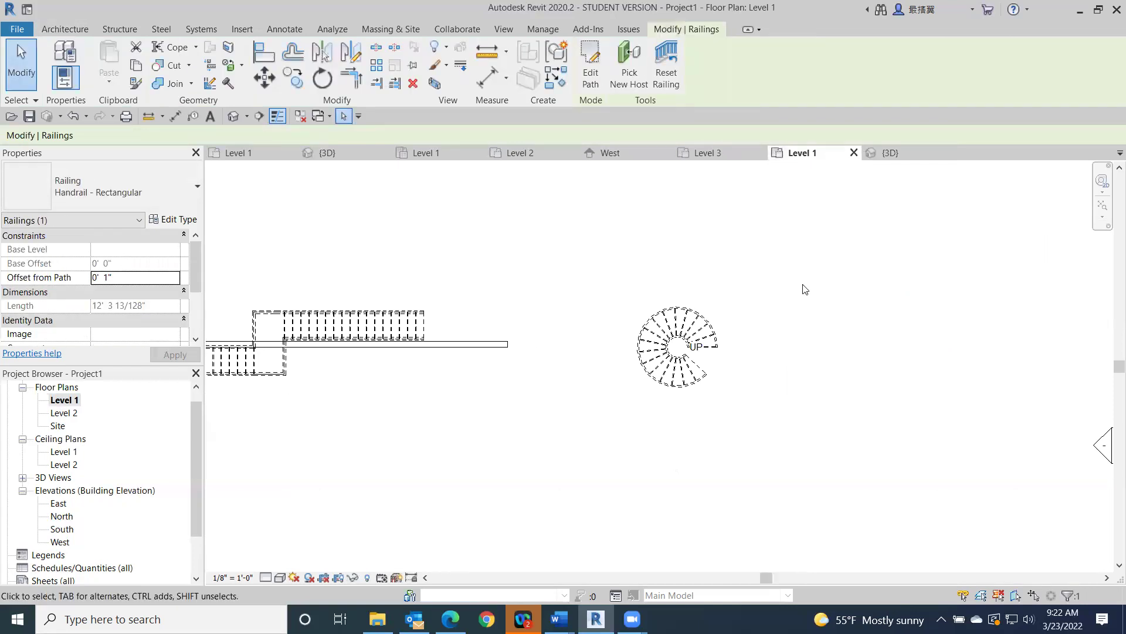
{"action": "scroll", "coordinate": [662, 371], "scroll_direction": "down", "scroll_amount": 2}
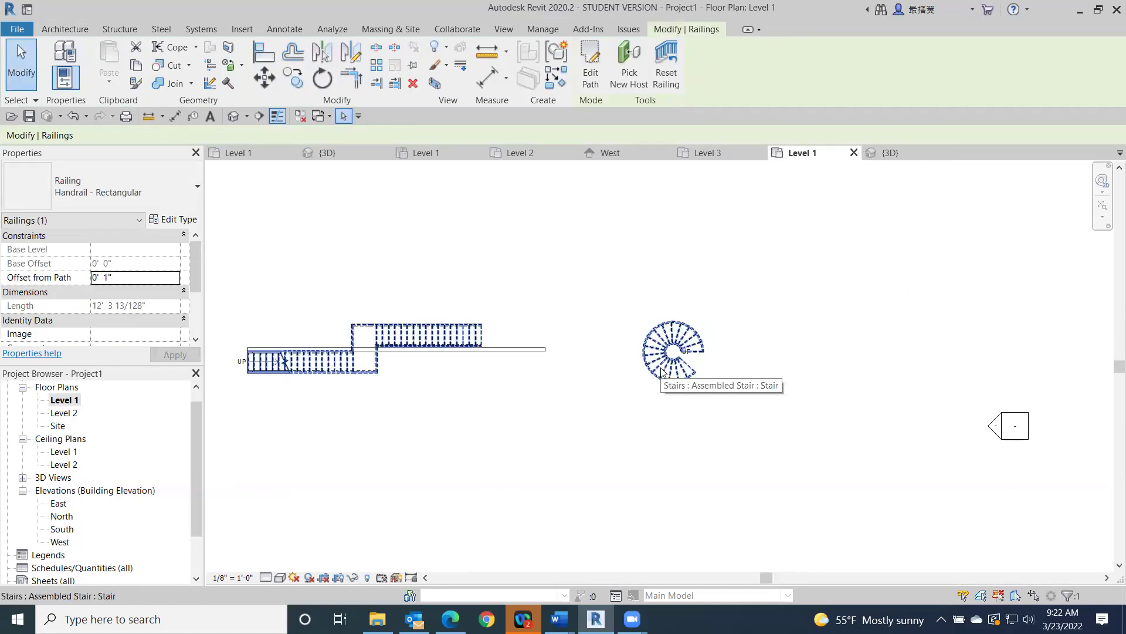
{"action": "left_click", "coordinate": [711, 336]}
{"action": "left_click_drag", "start_coordinate": [729, 297], "coordinate": [639, 408]}
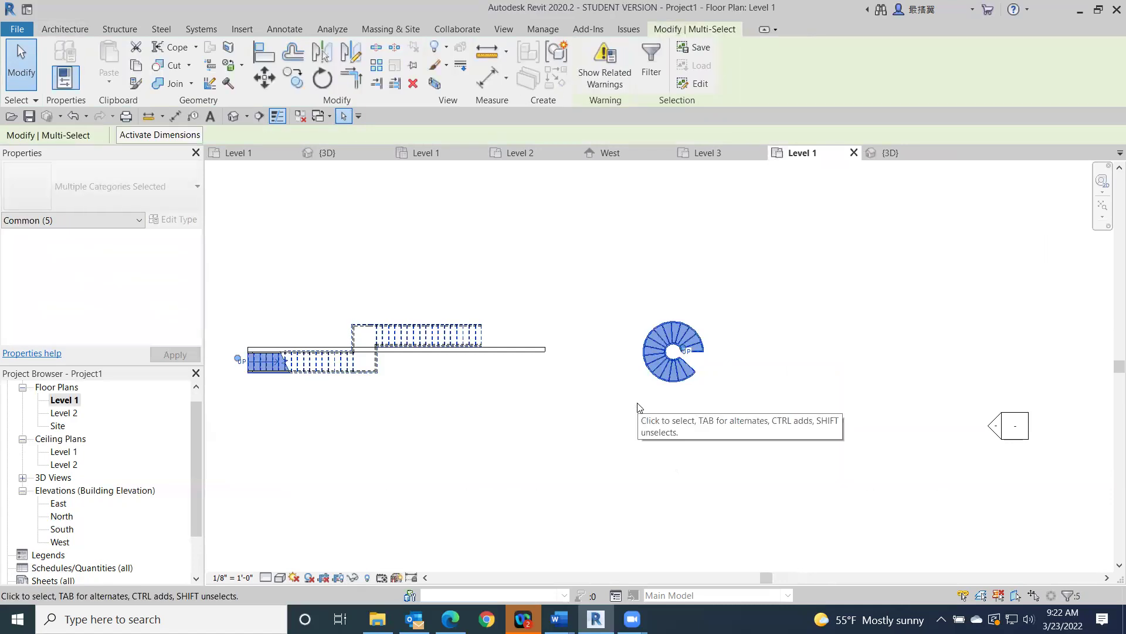
{"action": "key", "text": "Delete"}
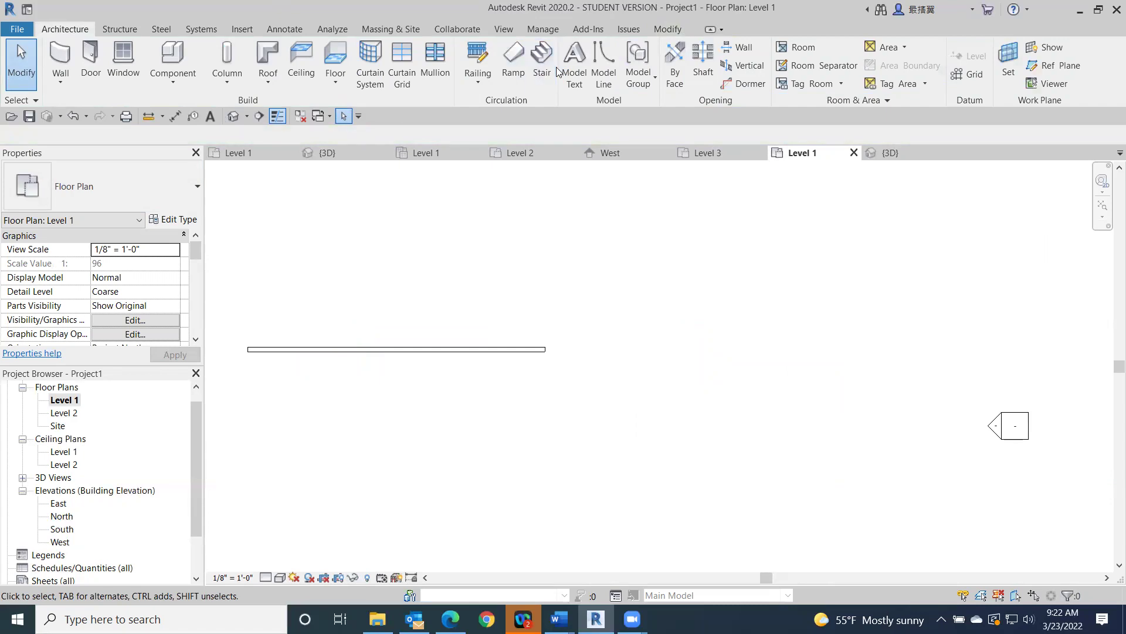
Start a new stair and sketch an 18-riser full-step spiral run in the open area beyond the wall's right end
{"action": "left_click", "coordinate": [542, 67]}
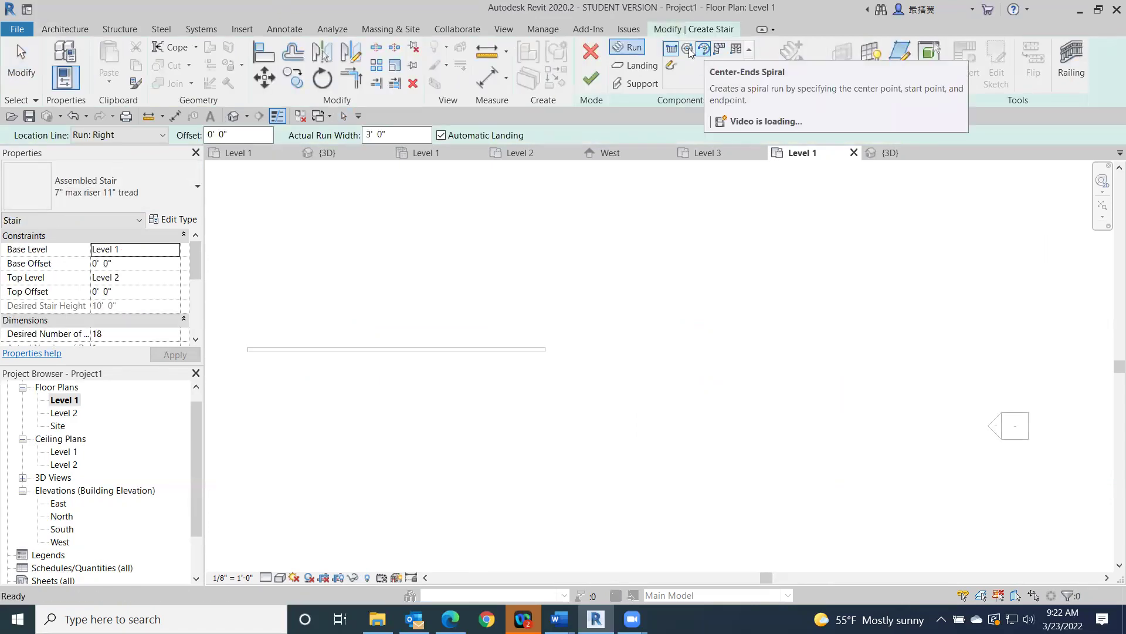
{"action": "left_click", "coordinate": [689, 51]}
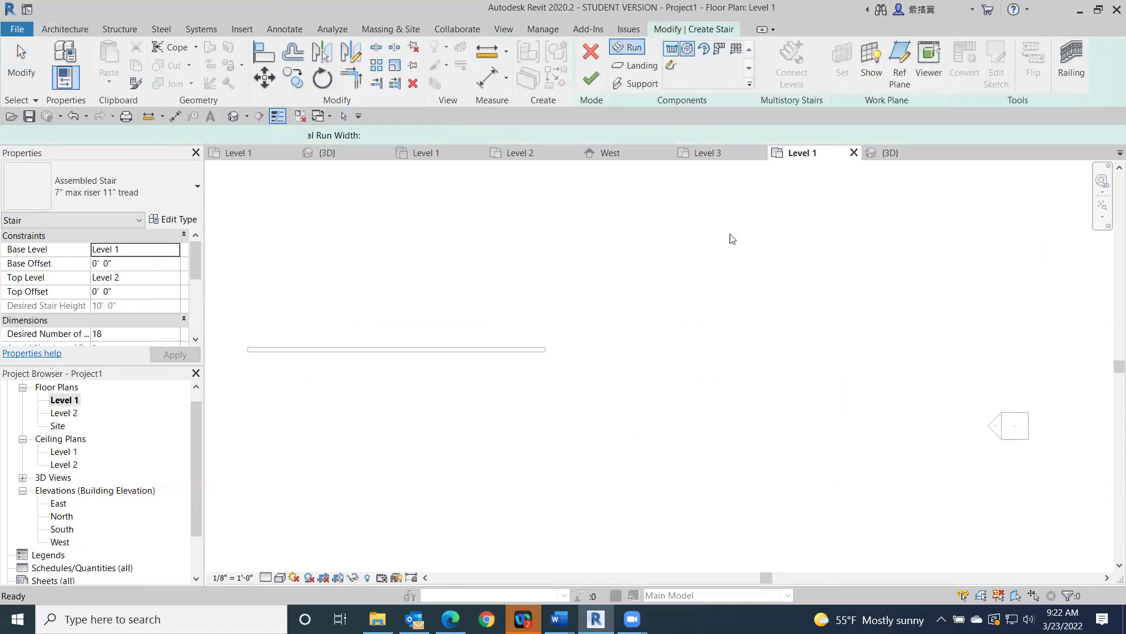
{"action": "left_click", "coordinate": [678, 378]}
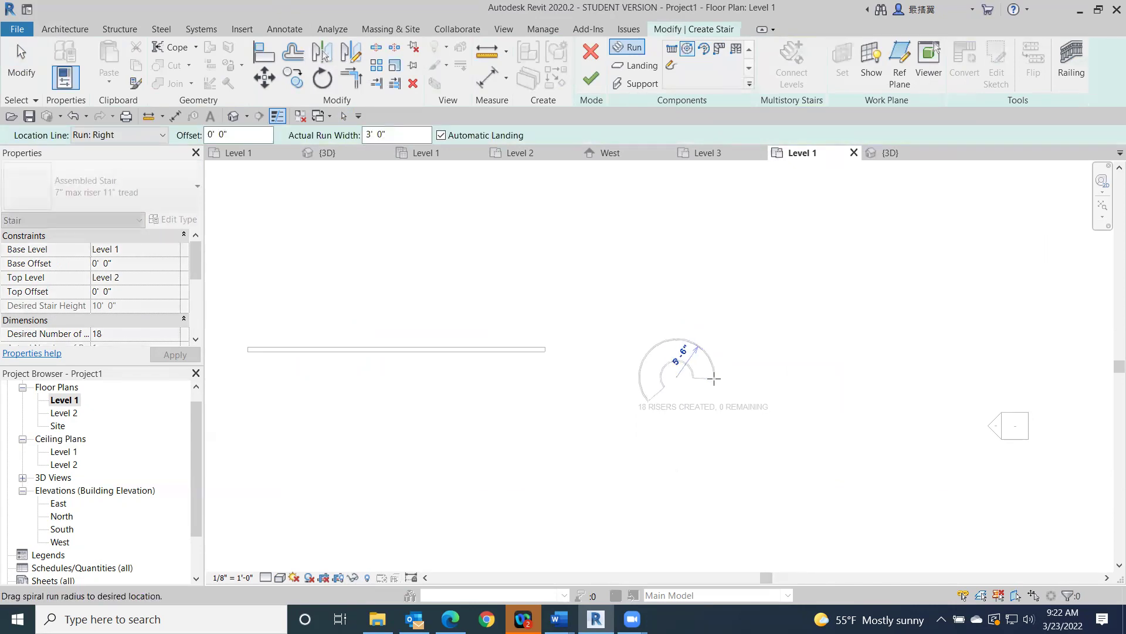
{"action": "left_click", "coordinate": [713, 376]}
{"action": "key", "text": "Escape"}
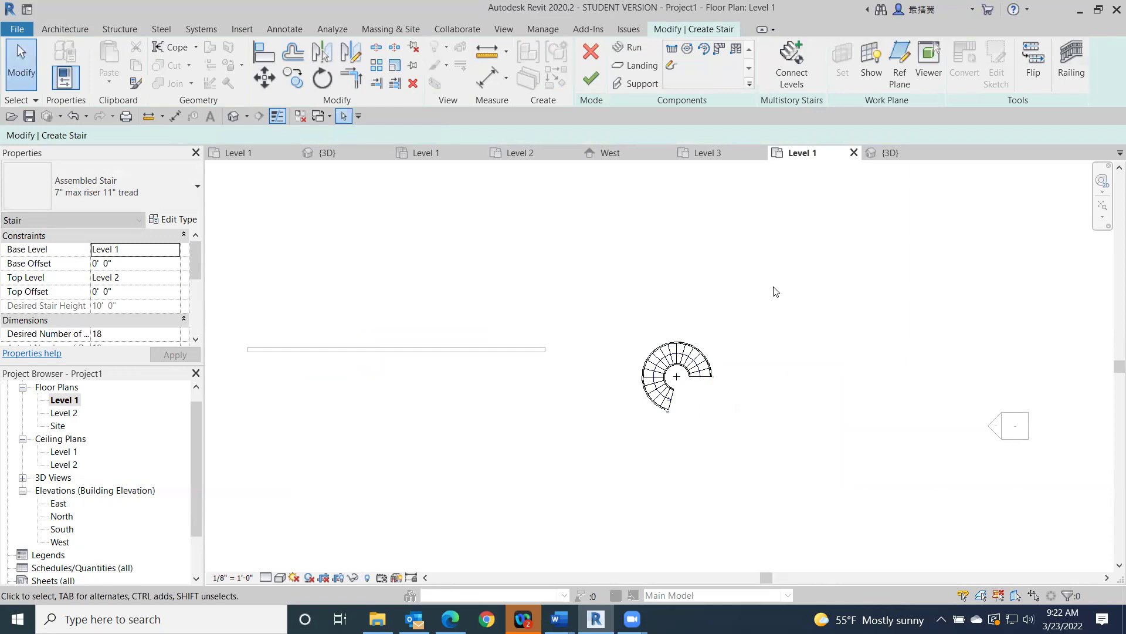
Finish the spiral stair, check it against the levels in the 3D view and return to the Level 1 floor plan
{"action": "left_click", "coordinate": [592, 80]}
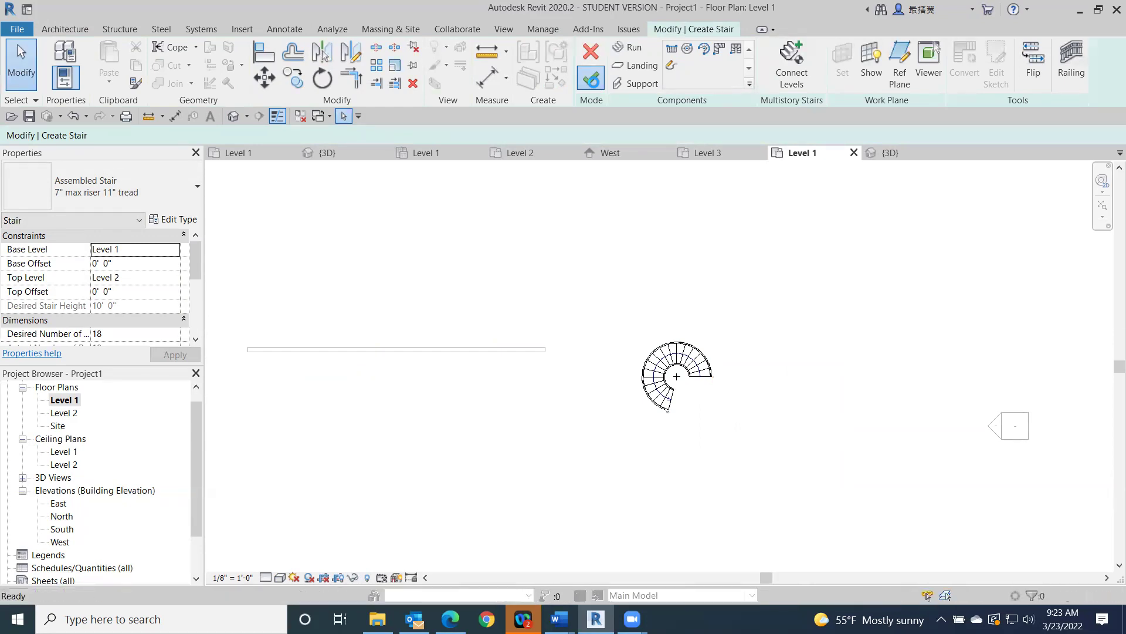
{"action": "left_click", "coordinate": [233, 116]}
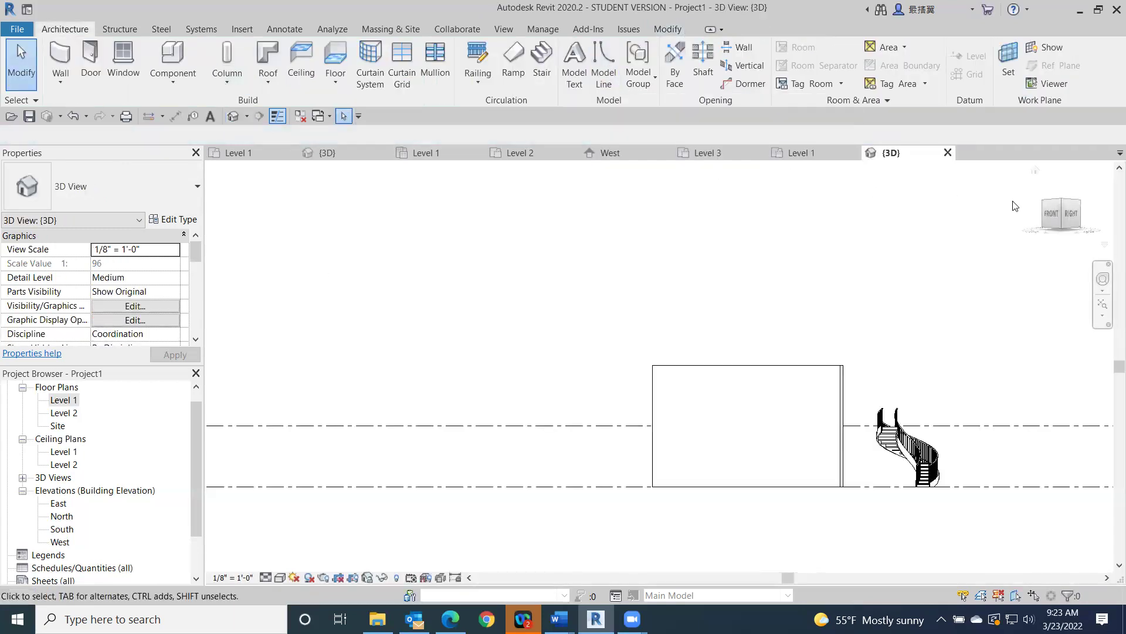
{"action": "mouse_move", "coordinate": [1056, 216]}
{"action": "left_mouse_down"}
{"action": "mouse_move", "coordinate": [932, 251]}
{"action": "mouse_move", "coordinate": [1018, 184]}
{"action": "mouse_move", "coordinate": [1090, 228]}
{"action": "mouse_move", "coordinate": [573, 322]}
{"action": "left_mouse_up"}
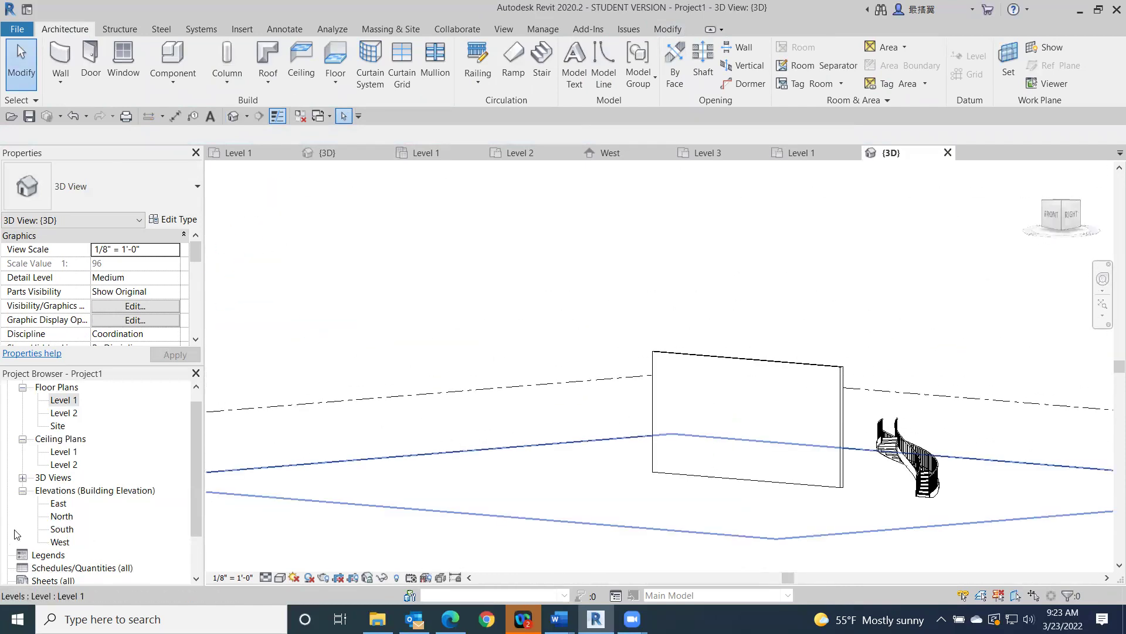
{"action": "double_click", "coordinate": [64, 401]}
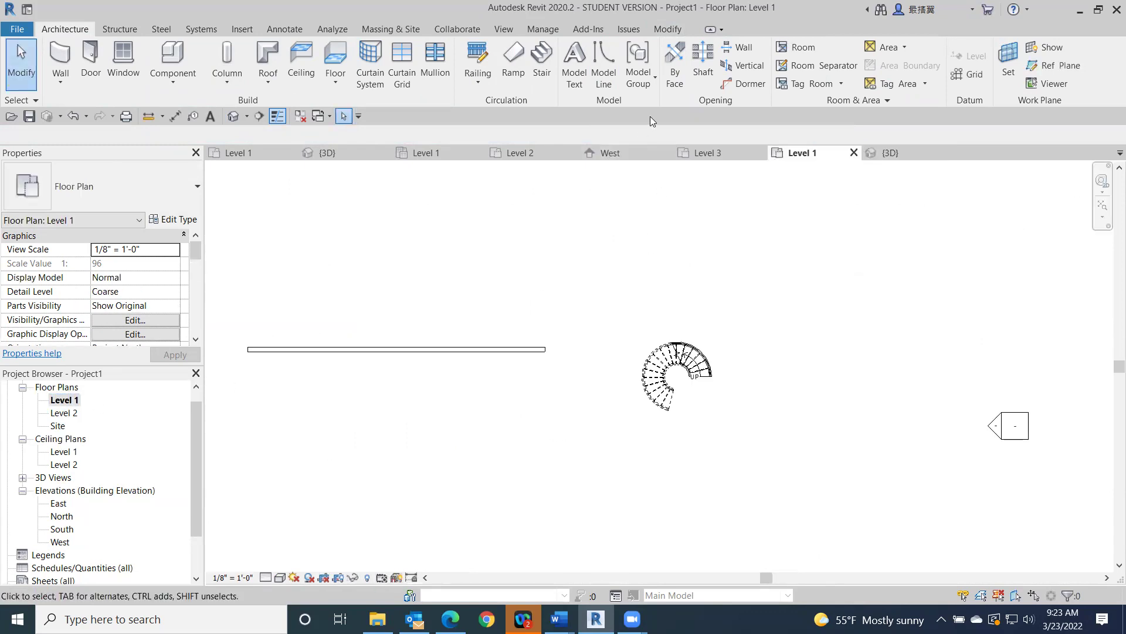
{"action": "left_click", "coordinate": [541, 64]}
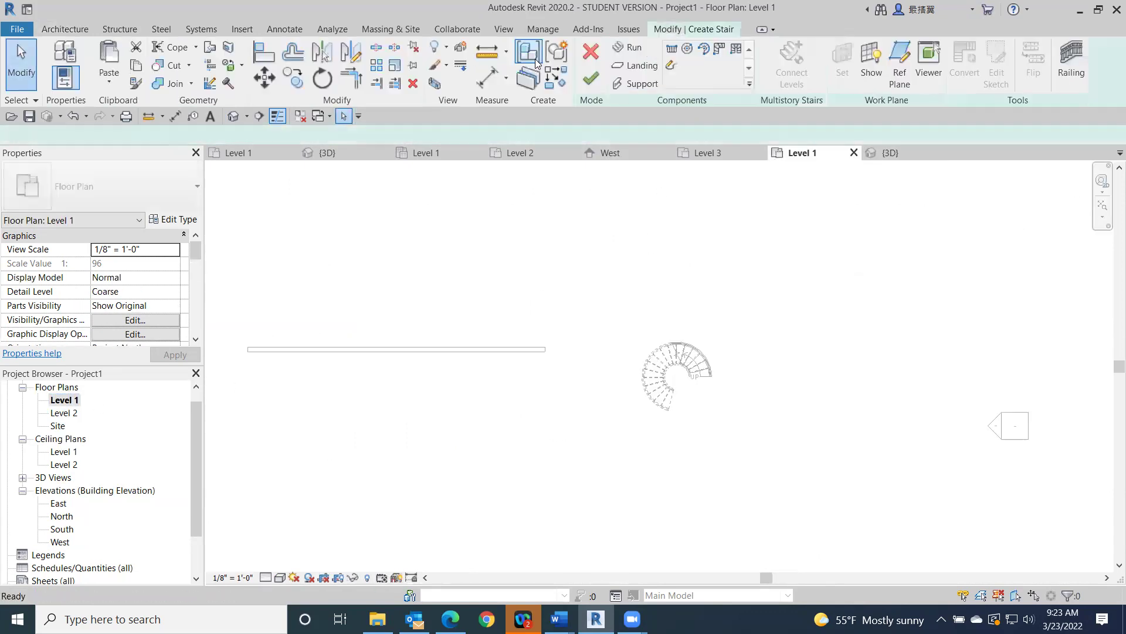
{"action": "left_click", "coordinate": [704, 48]}
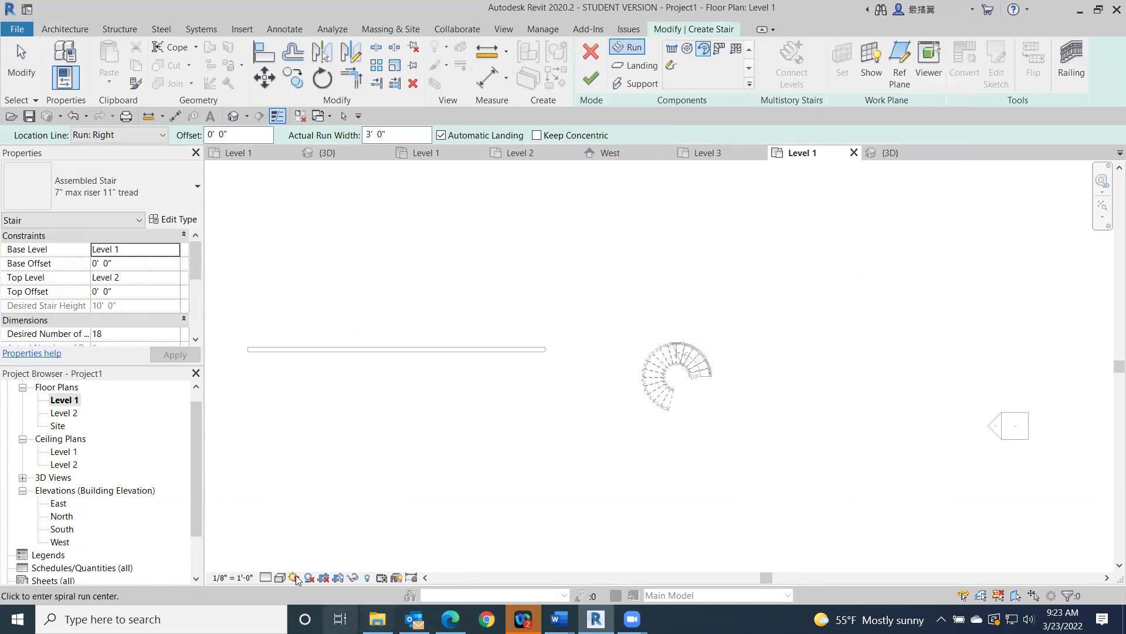
{"action": "left_click", "coordinate": [359, 509]}
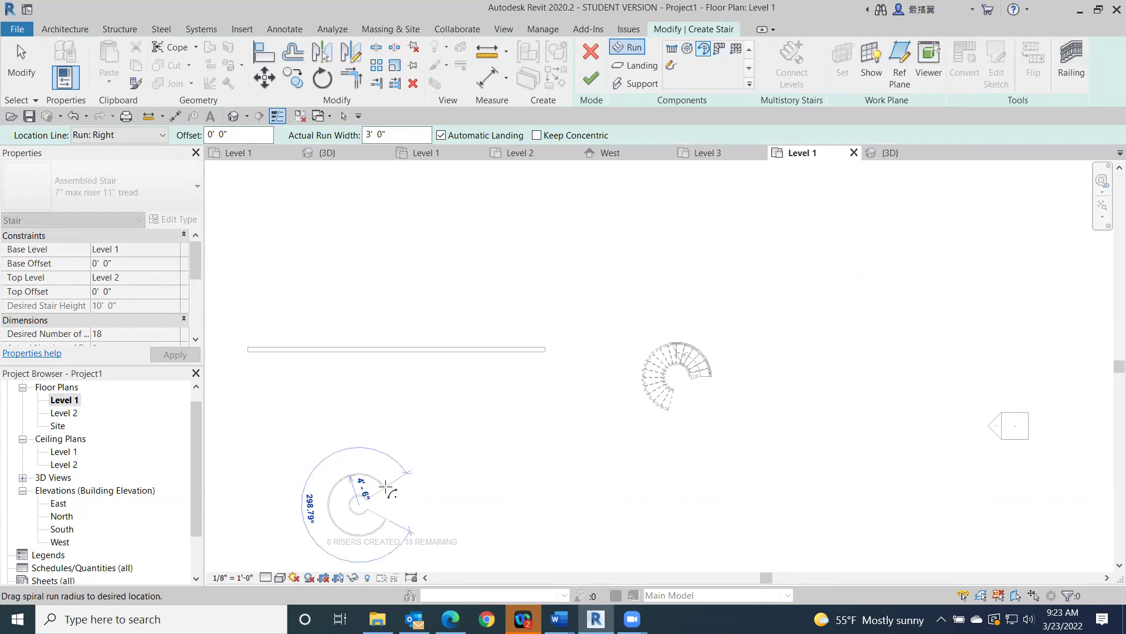
{"action": "left_click", "coordinate": [388, 489]}
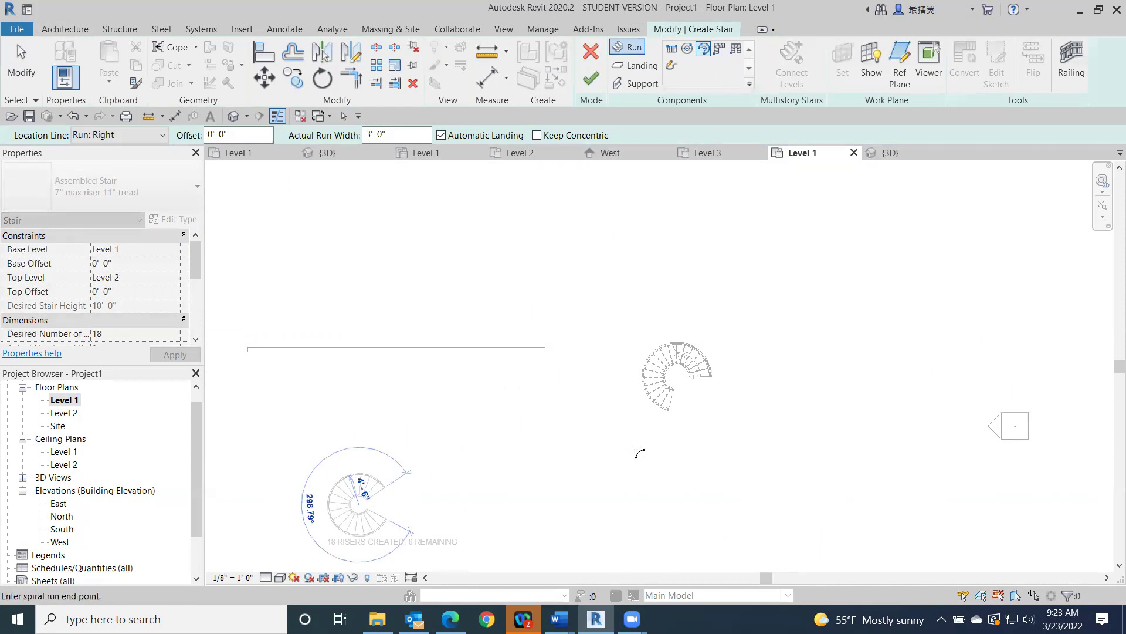
{"action": "left_click", "coordinate": [584, 88]}
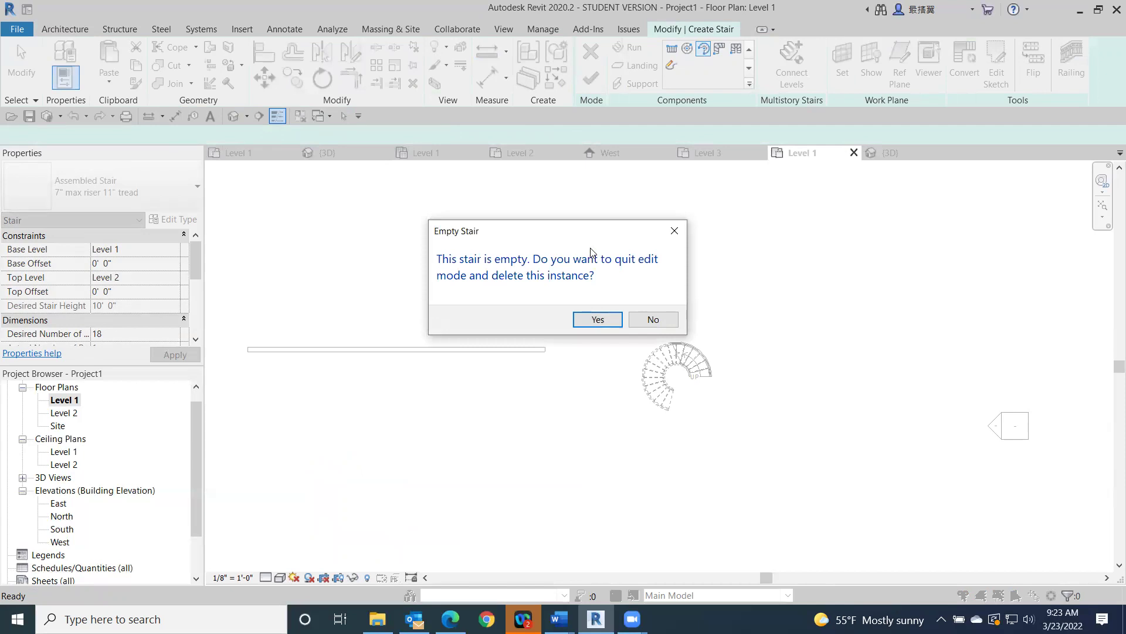
{"action": "left_click", "coordinate": [598, 320]}
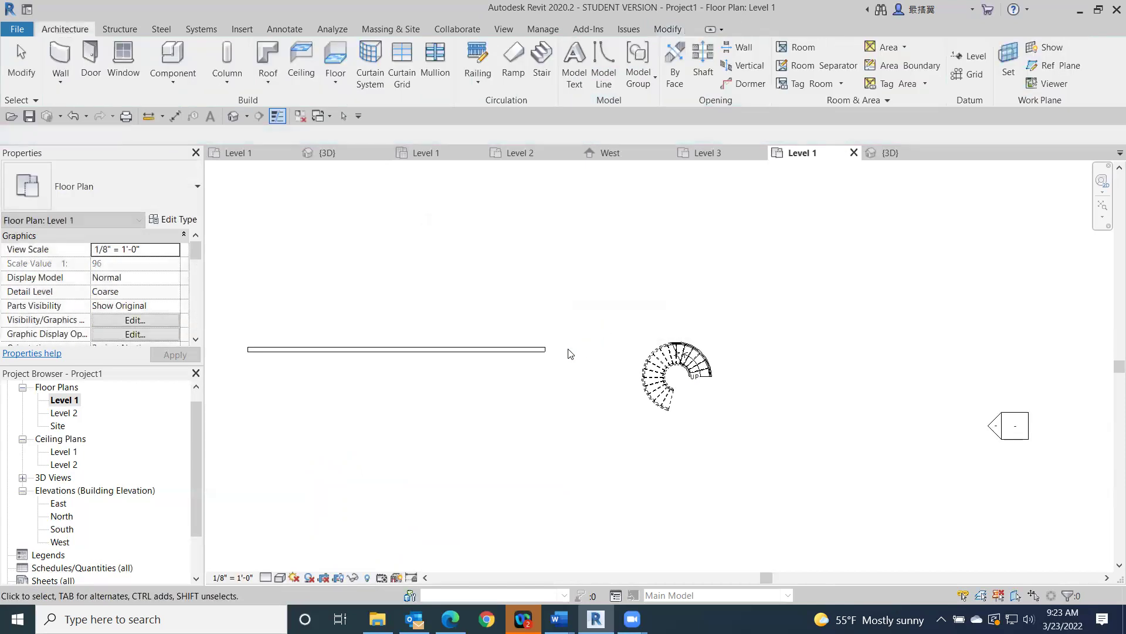
Create a new stair with a center-ends spiral run of about 4'-0" radius below the wall and finish it
{"action": "left_click", "coordinate": [542, 58]}
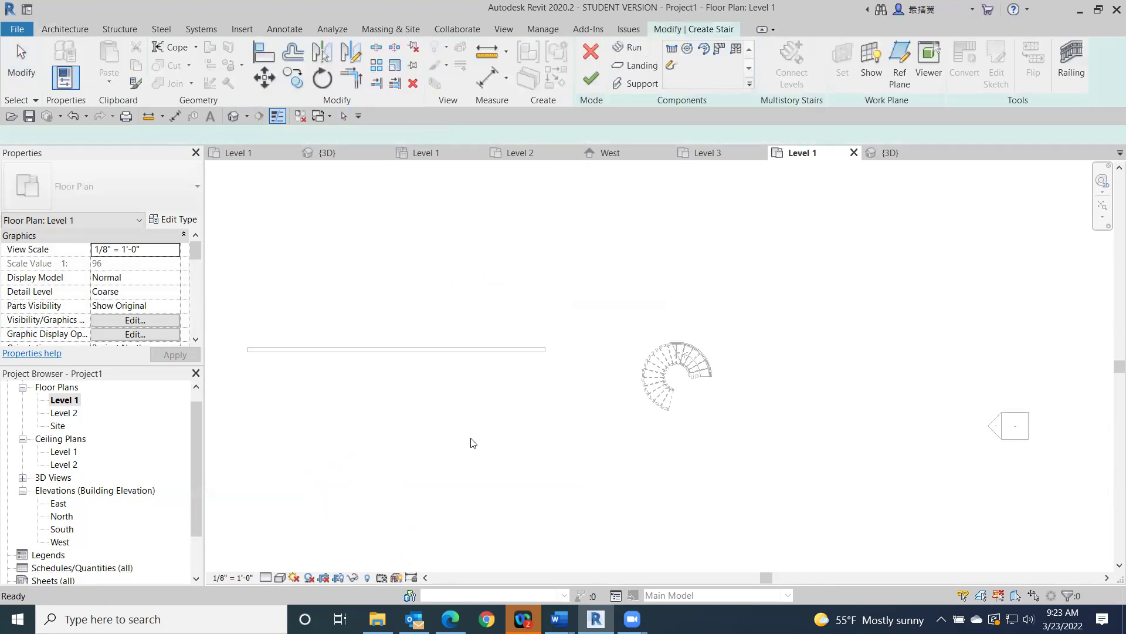
{"action": "left_click", "coordinate": [704, 49]}
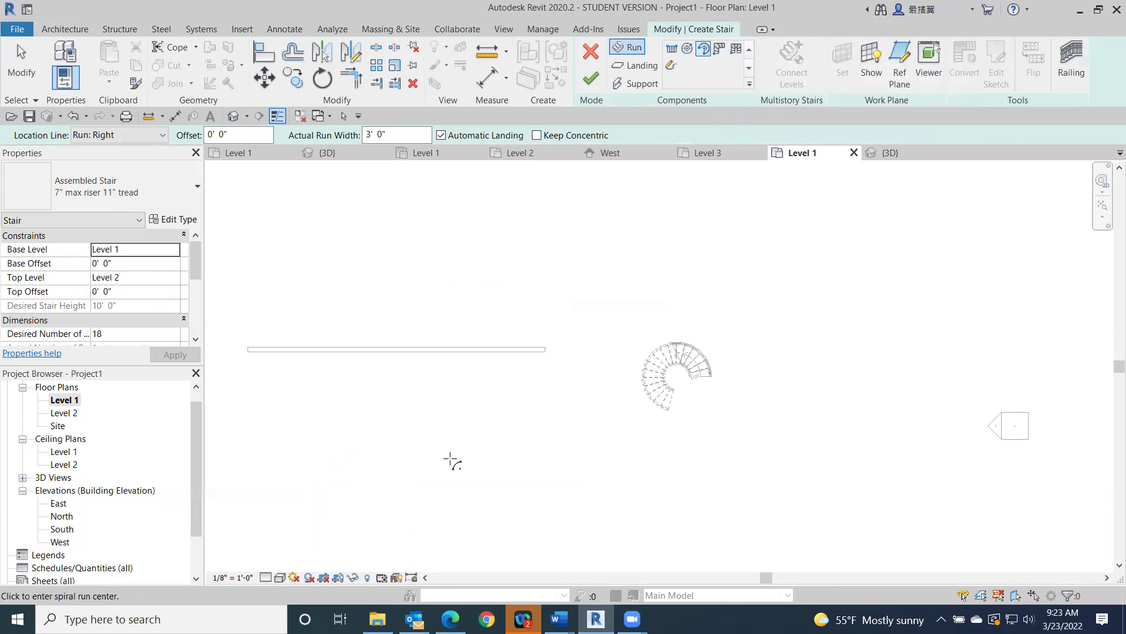
{"action": "left_click", "coordinate": [433, 428]}
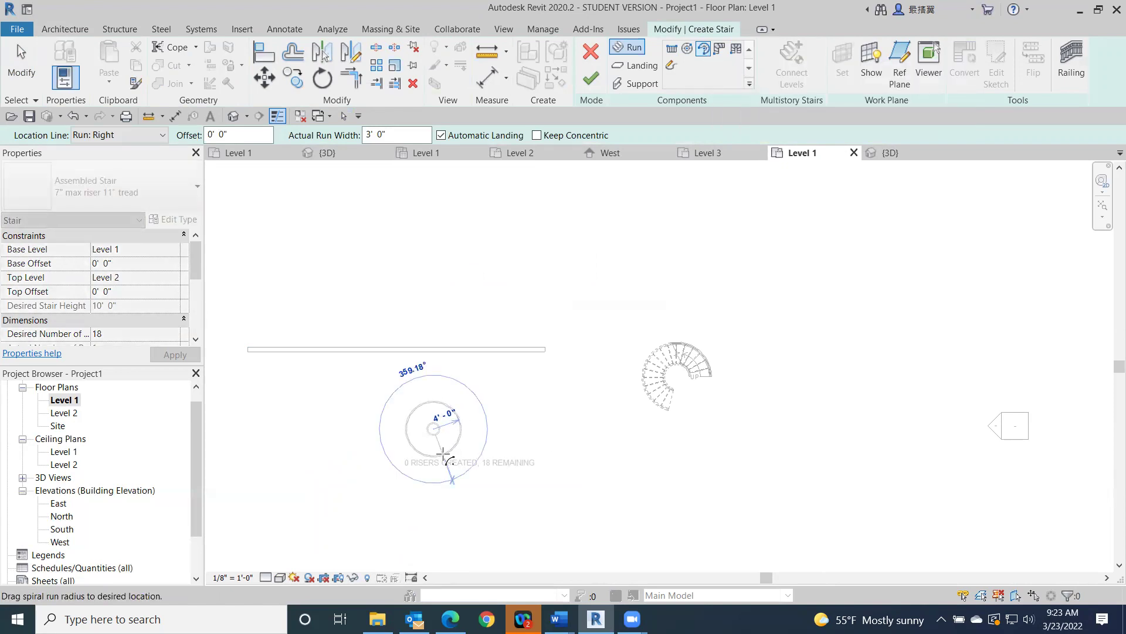
{"action": "left_click", "coordinate": [444, 456]}
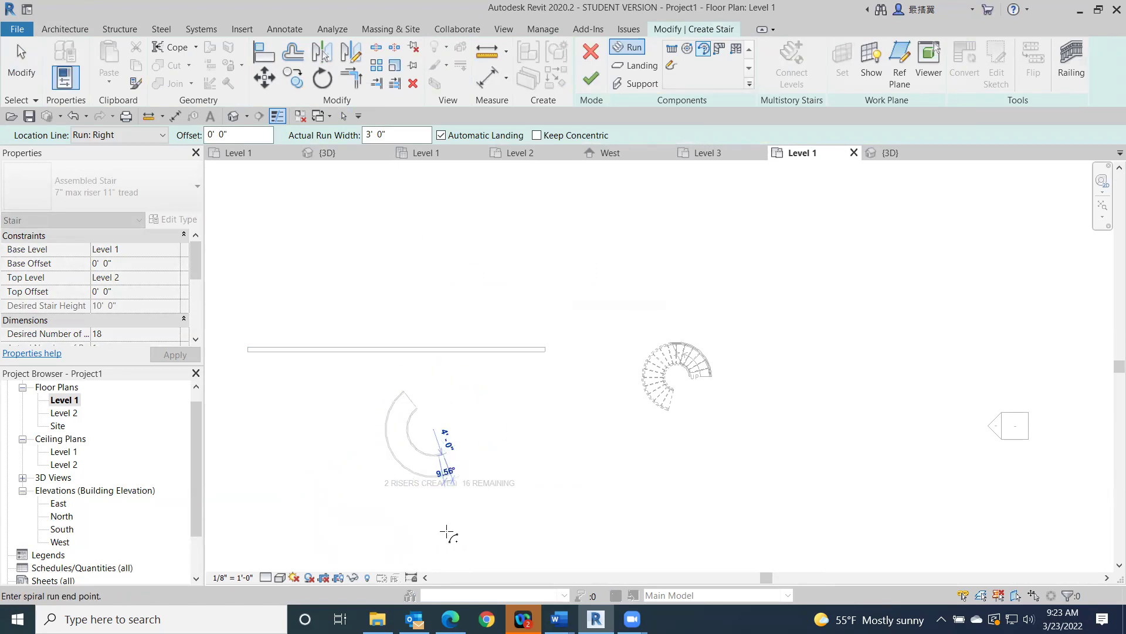
{"action": "left_click", "coordinate": [372, 352]}
{"action": "key", "text": "Escape"}
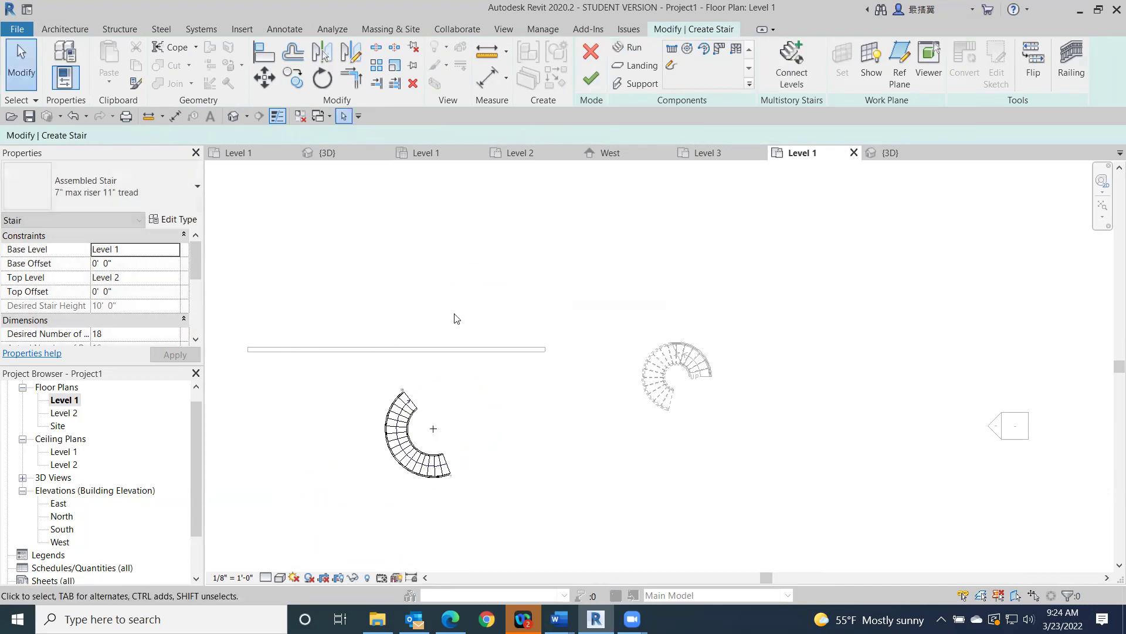
{"action": "left_click", "coordinate": [590, 78]}
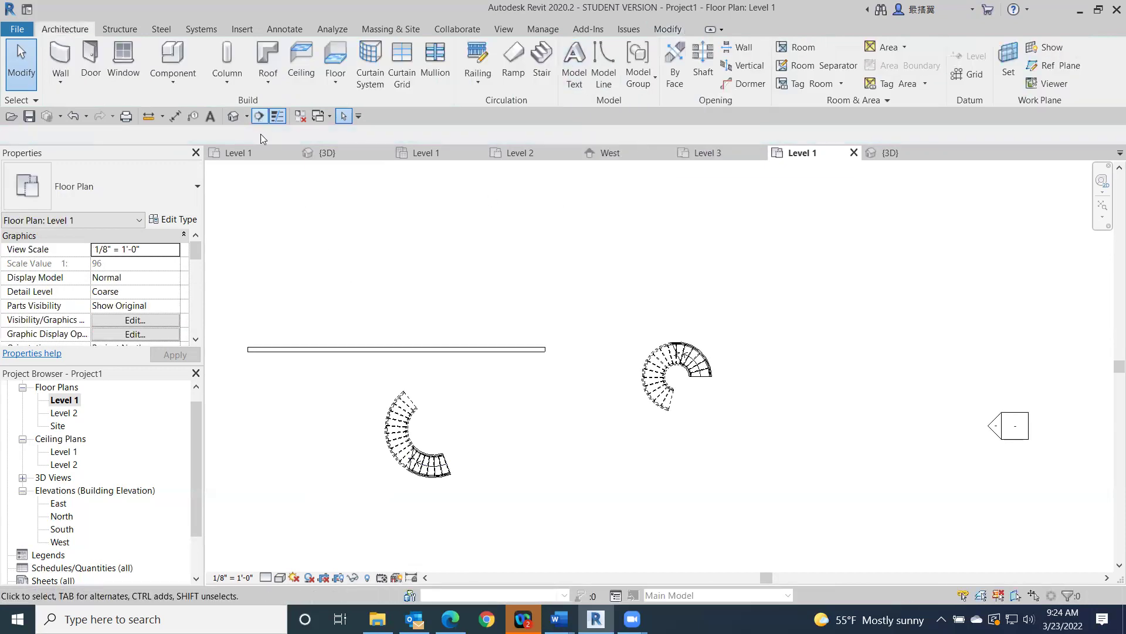
Examine both spiral stairs in the 3D view, first from the front corner and then from above
{"action": "left_click", "coordinate": [233, 117]}
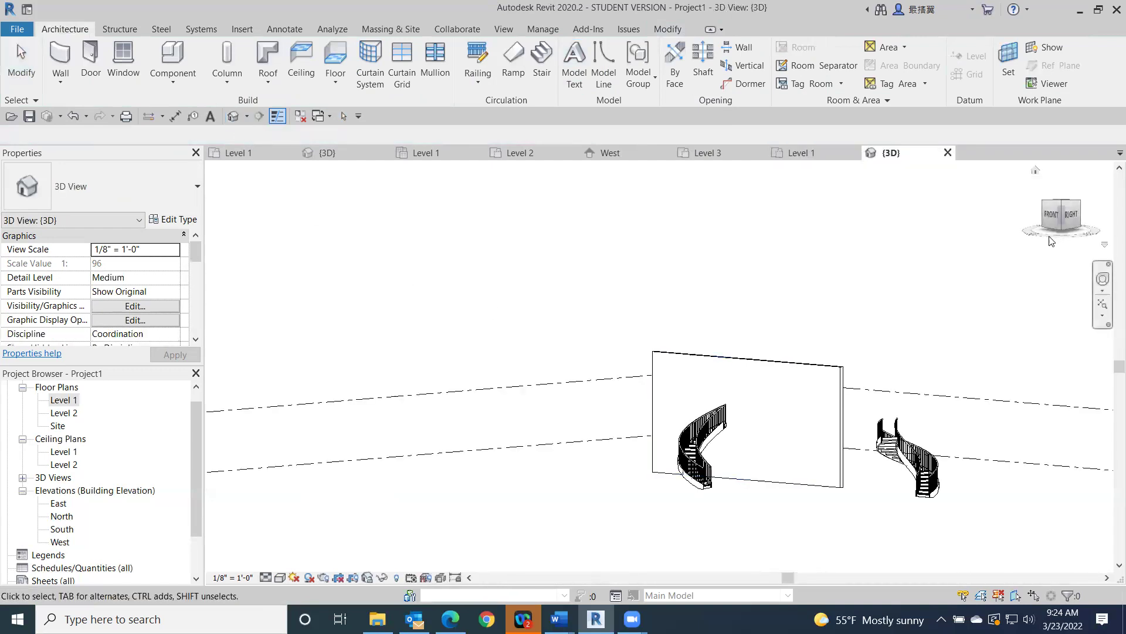
{"action": "left_click_drag", "start_coordinate": [1036, 238], "coordinate": [327, 284]}
{"action": "mouse_move", "coordinate": [327, 284]}
{"action": "middle_mouse_down", "text": "shift"}
{"action": "mouse_move", "coordinate": [352, 289]}
{"action": "mouse_move", "coordinate": [369, 360]}
{"action": "mouse_move", "coordinate": [368, 351]}
{"action": "middle_mouse_up", "text": "shift"}
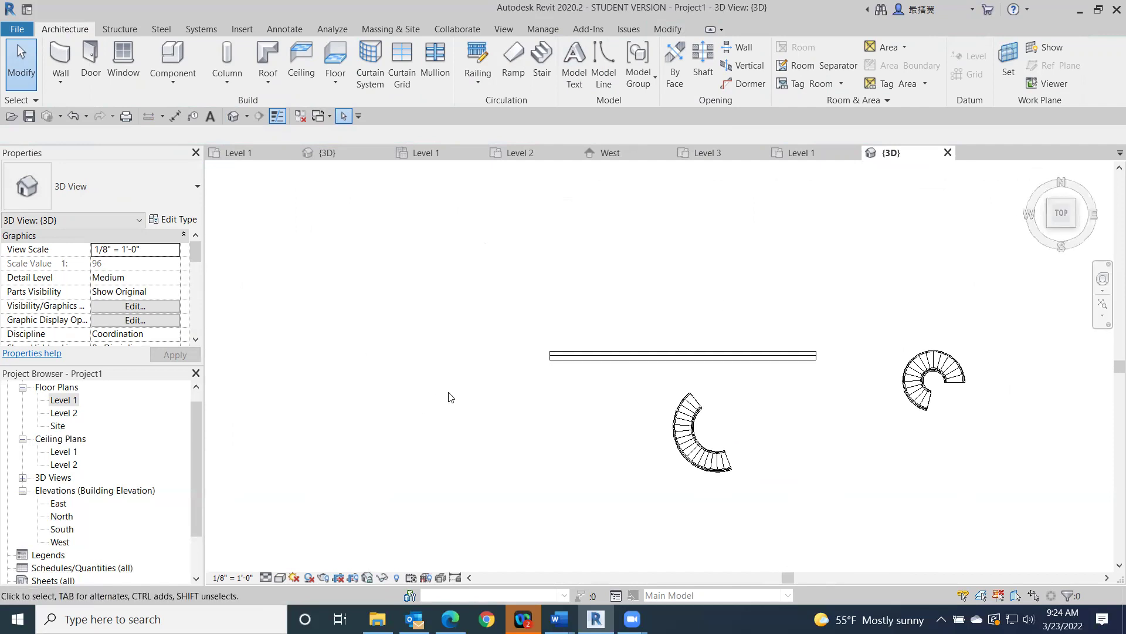
In the Level 1 floor plan, place an L-shaped winder stair above and to the right of the full spiral stair and finish it
{"action": "double_click", "coordinate": [61, 400]}
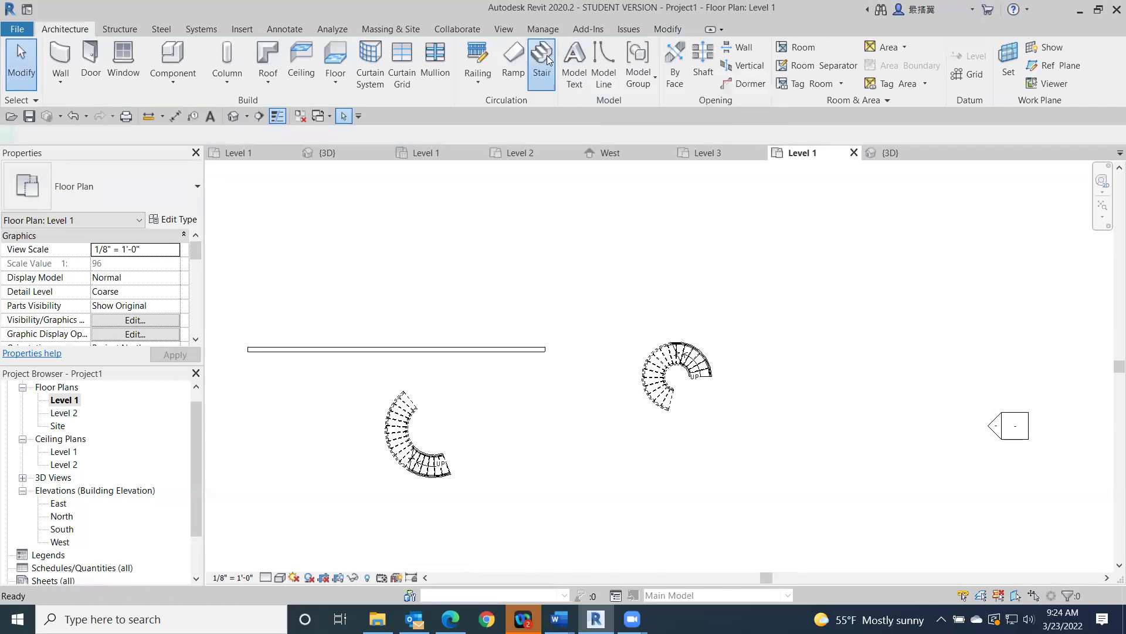
{"action": "left_click", "coordinate": [548, 60]}
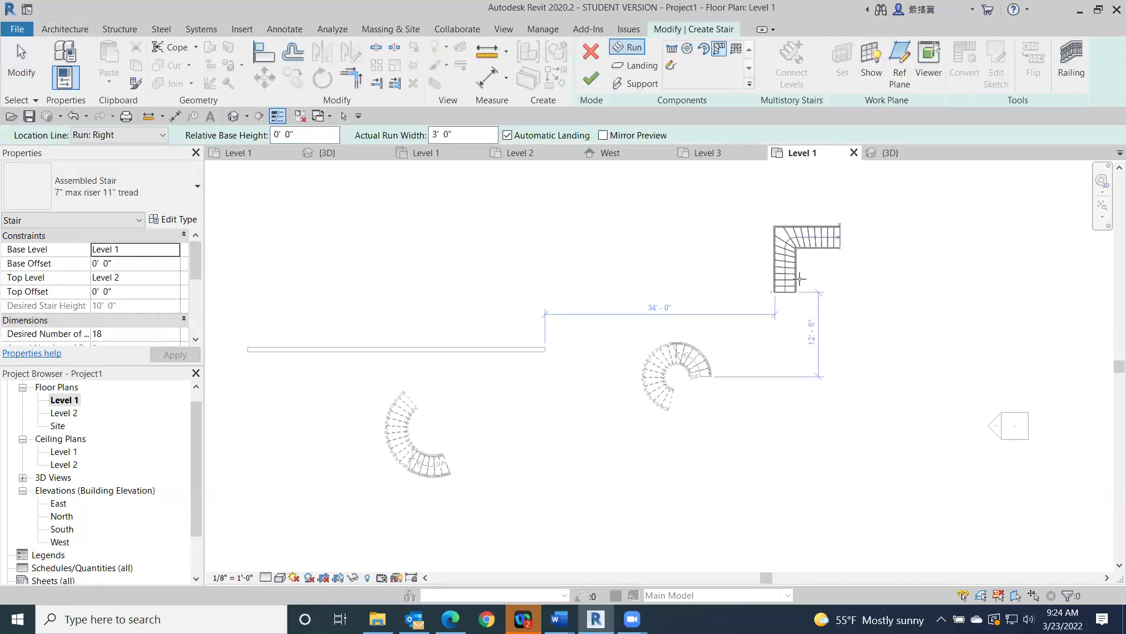
{"action": "left_click", "coordinate": [798, 280]}
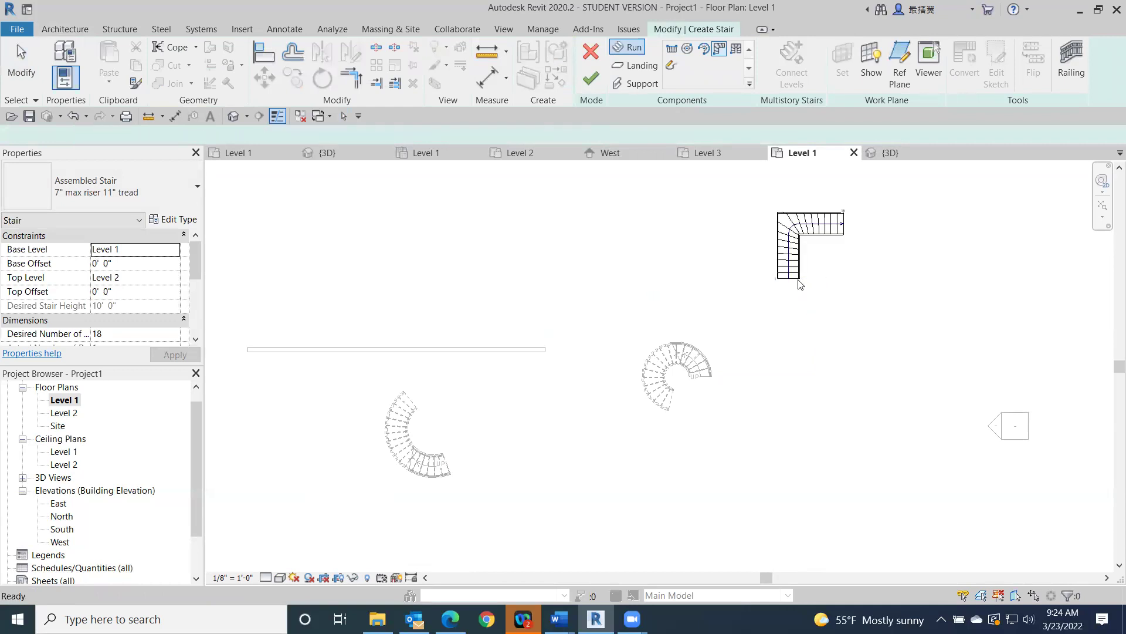
{"action": "key", "text": "Escape"}
{"action": "left_click", "coordinate": [586, 80]}
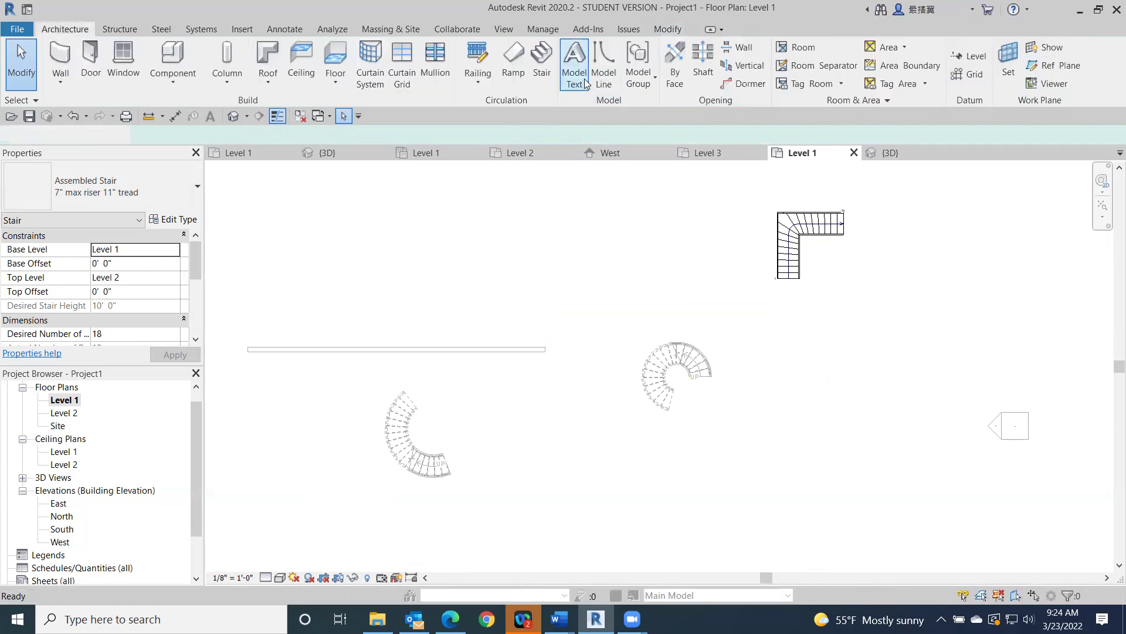
Place a U-shaped winder stair about 10'-0" to the right of the L-shaped winder and finish it
{"action": "left_click", "coordinate": [542, 53]}
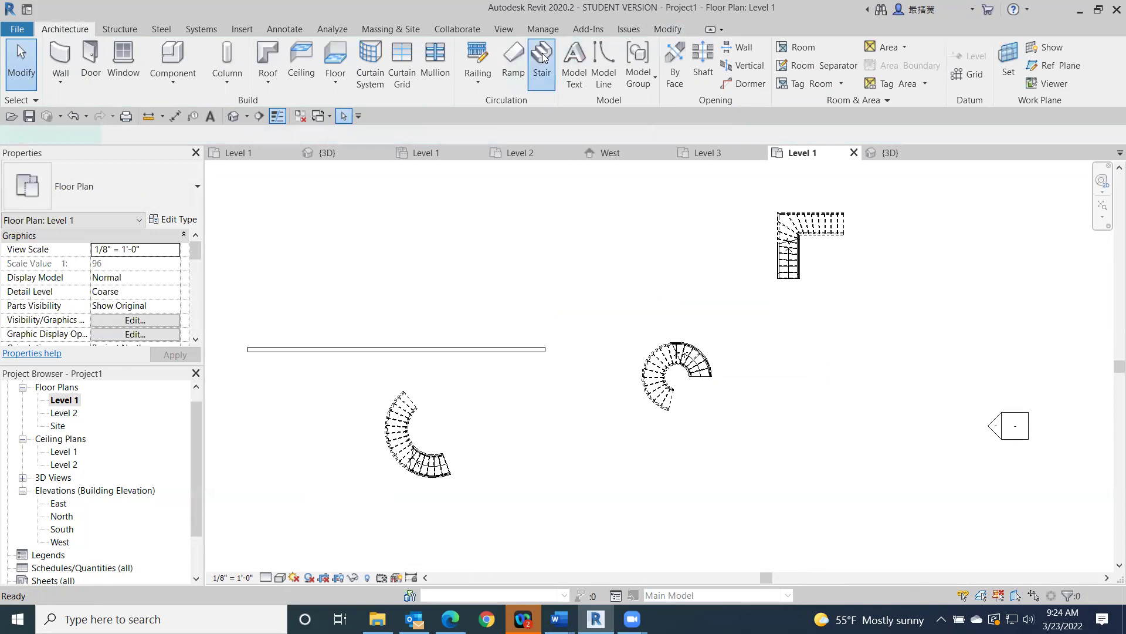
{"action": "left_click", "coordinate": [736, 49]}
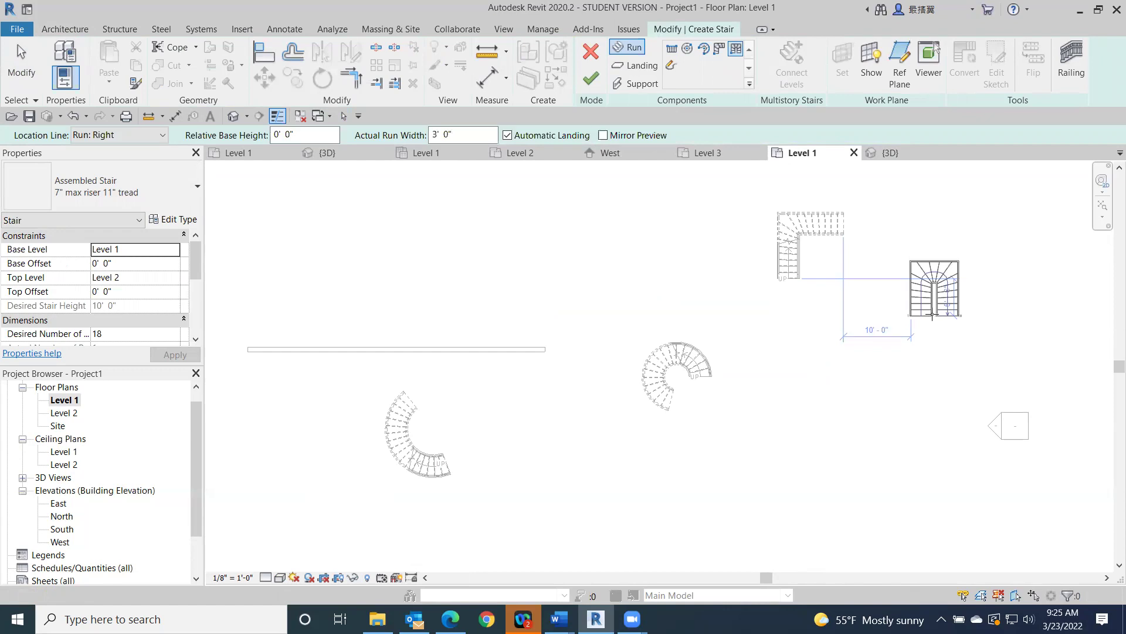
{"action": "left_click", "coordinate": [932, 314]}
{"action": "key", "text": "Escape"}
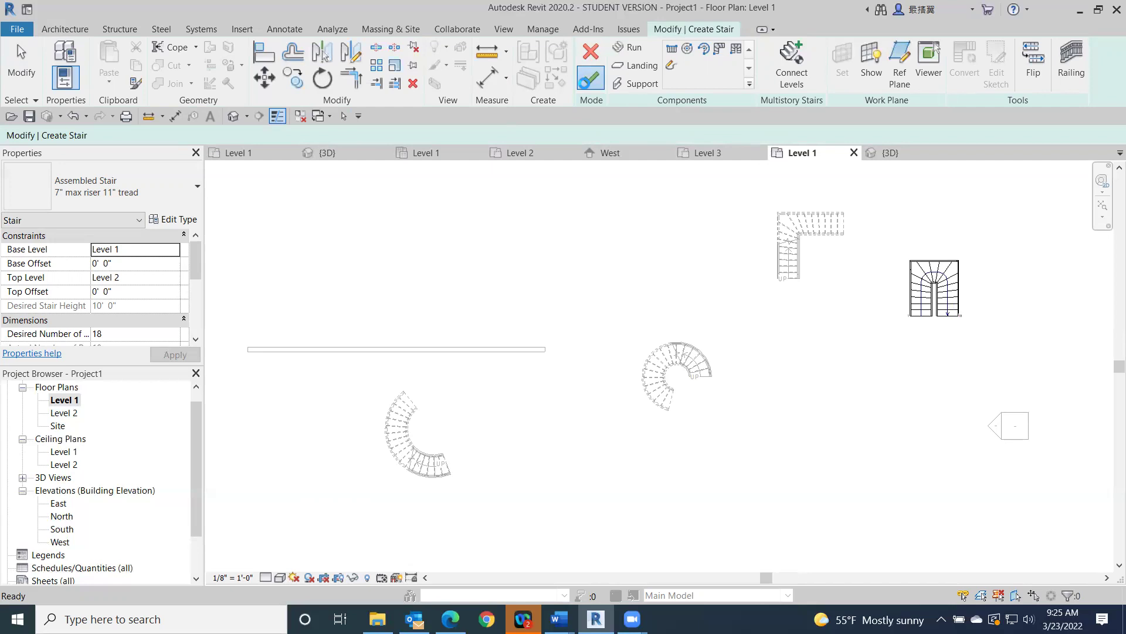
{"action": "left_click", "coordinate": [591, 79]}
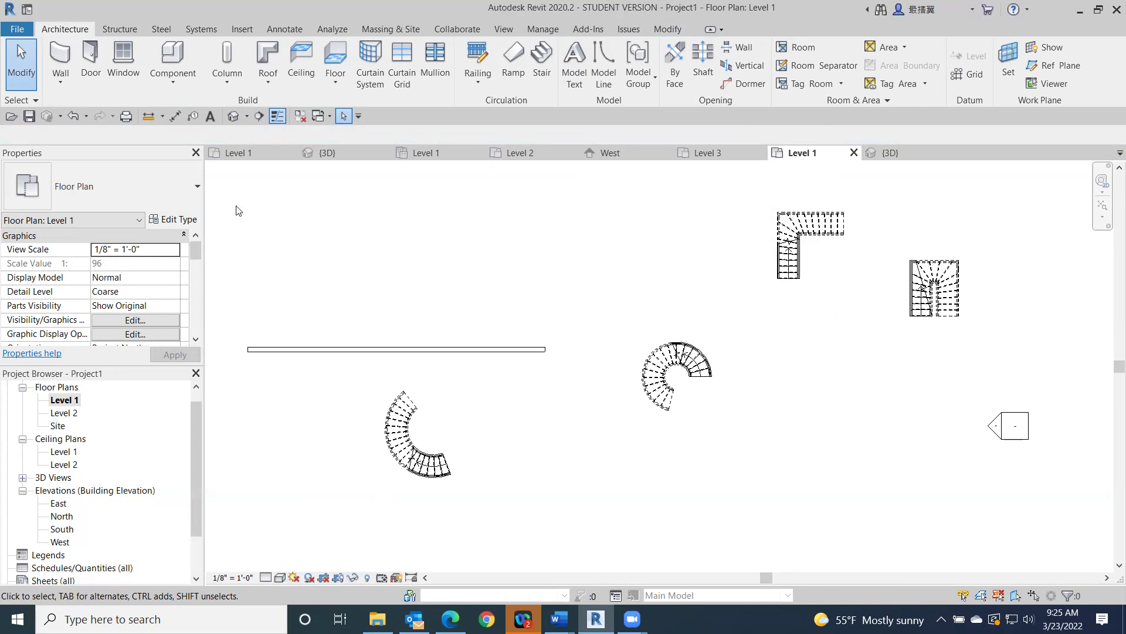
Examine the U-shaped and L-shaped winders and compare them with the spiral stairs in the 3D top view
{"action": "left_click", "coordinate": [232, 116]}
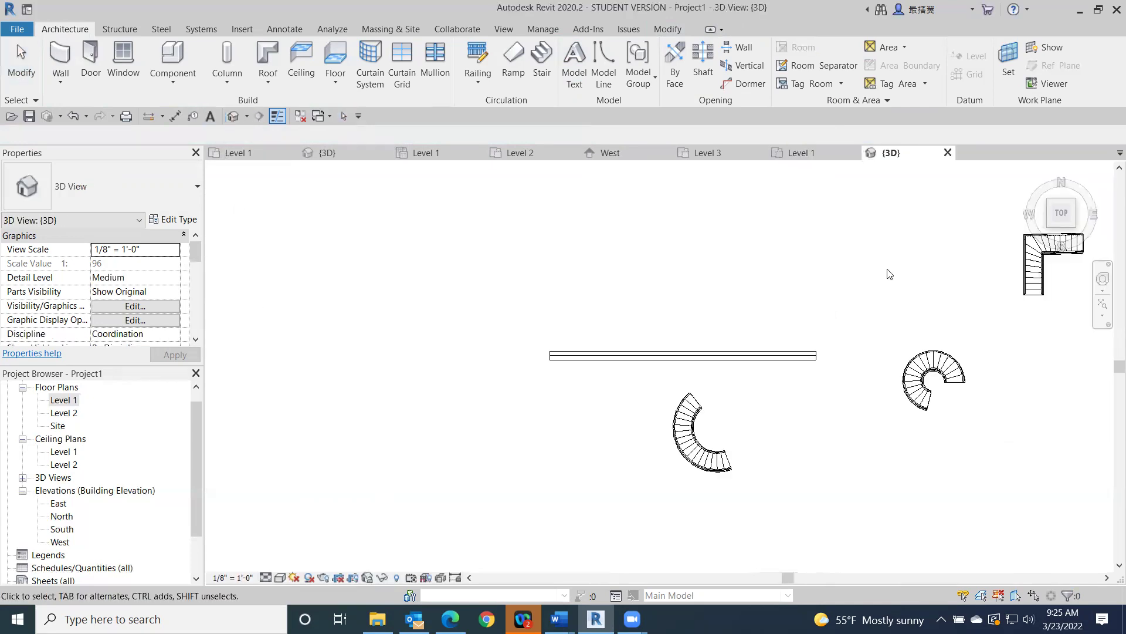
{"action": "middle_click_drag", "start_coordinate": [842, 403], "coordinate": [693, 377]}
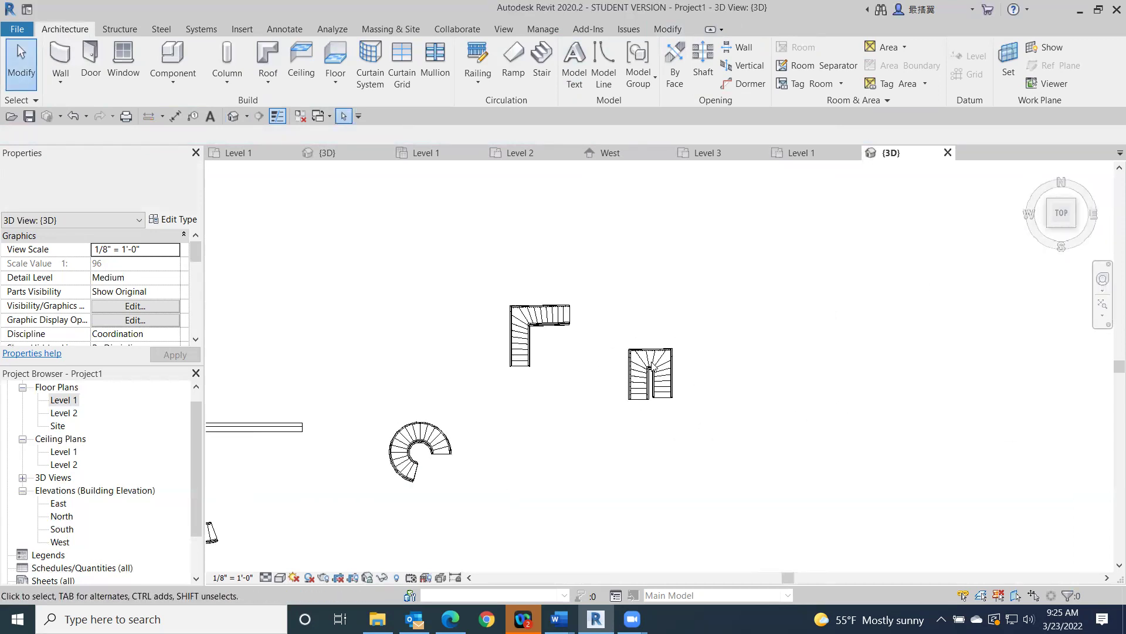
{"action": "scroll", "coordinate": [661, 358], "scroll_direction": "up", "scroll_amount": 8}
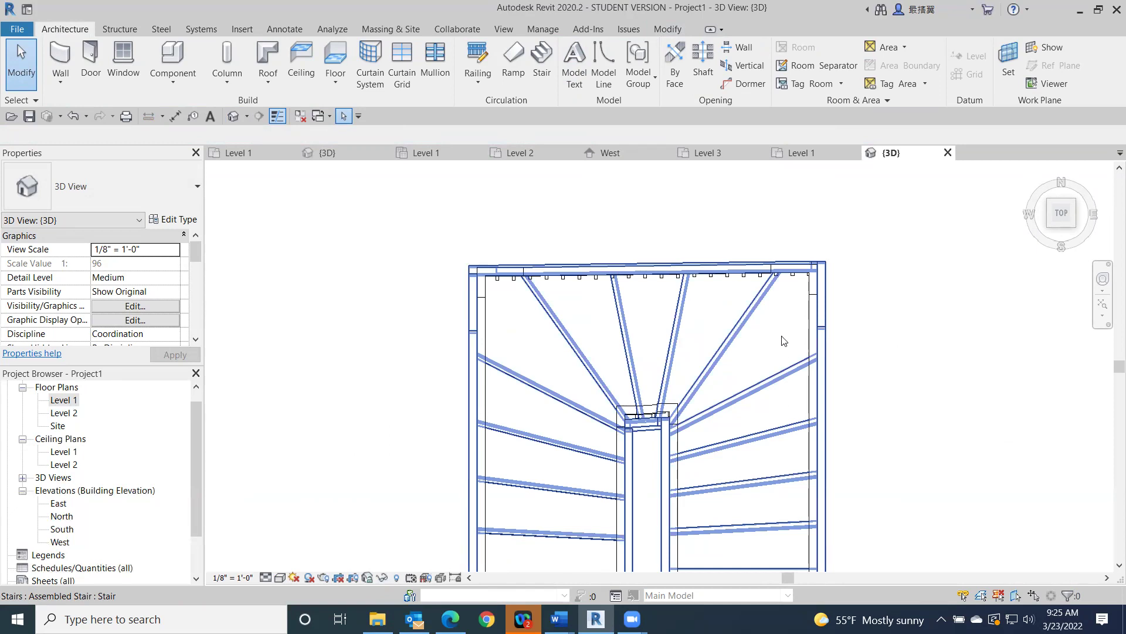
{"action": "middle_click_drag", "start_coordinate": [470, 381], "coordinate": [716, 382]}
{"action": "scroll", "coordinate": [616, 360], "scroll_direction": "down", "scroll_amount": 5}
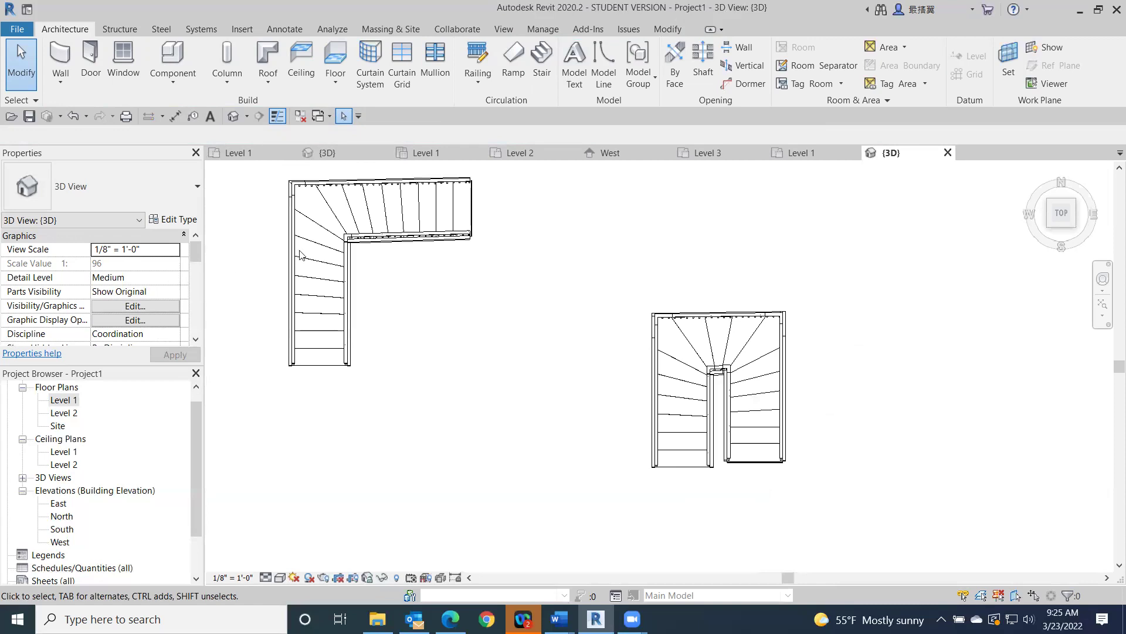
{"action": "scroll", "coordinate": [327, 423], "scroll_direction": "down", "scroll_amount": 2}
{"action": "middle_click_drag", "start_coordinate": [402, 440], "coordinate": [596, 372]}
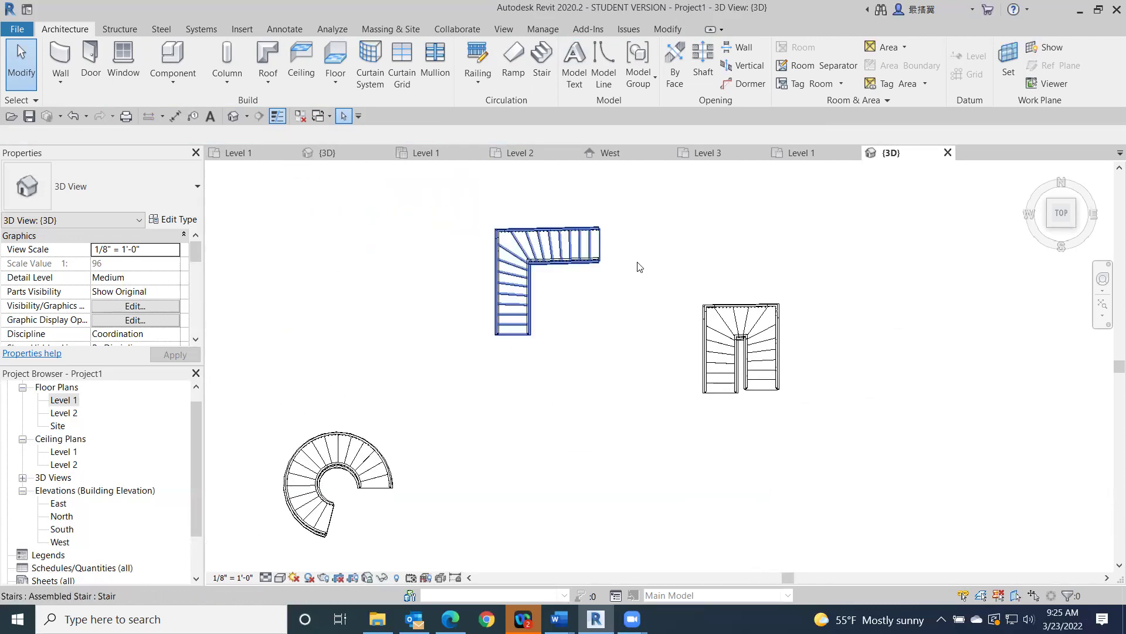
{"action": "middle_click_drag", "start_coordinate": [503, 397], "coordinate": [773, 376]}
{"action": "scroll", "coordinate": [727, 410], "scroll_direction": "down", "scroll_amount": 2}
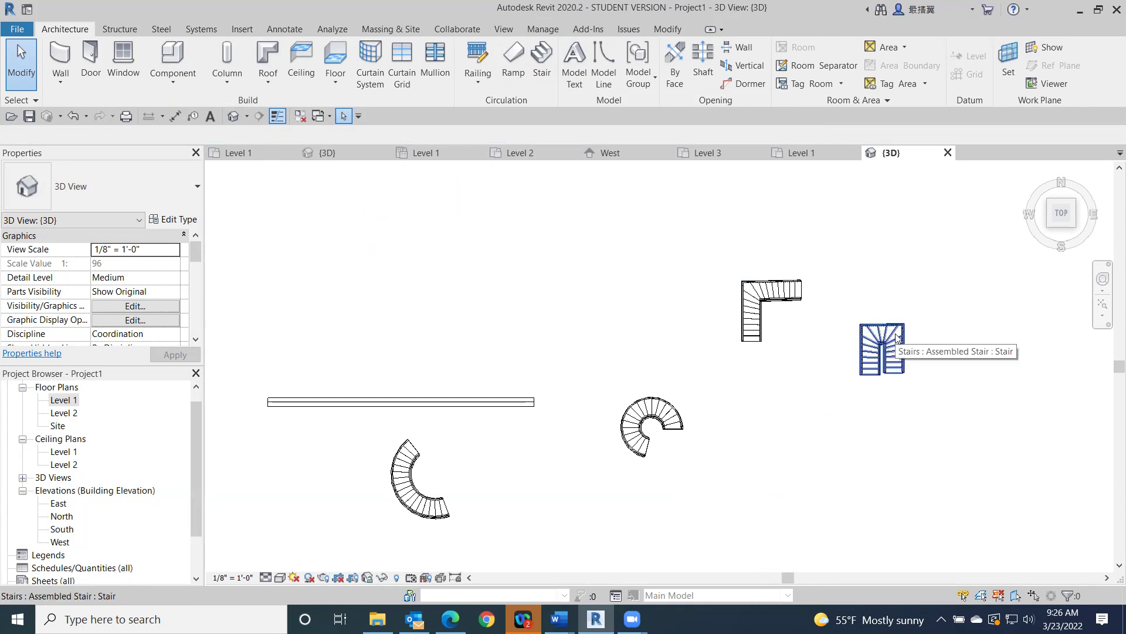
Start a stair with a 4'-0" run width and draw a 7'-4" vertical straight run well to the right of the U-shaped winder
{"action": "middle_click_drag", "start_coordinate": [528, 430], "coordinate": [36, 418]}
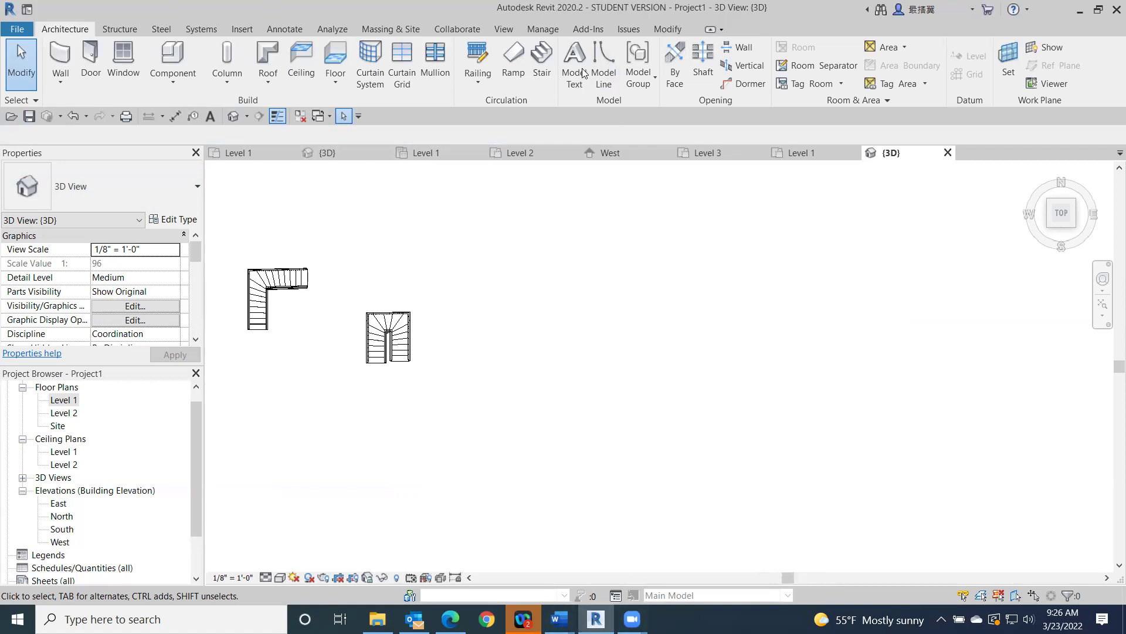
{"action": "middle_click_drag", "start_coordinate": [487, 442], "coordinate": [613, 397]}
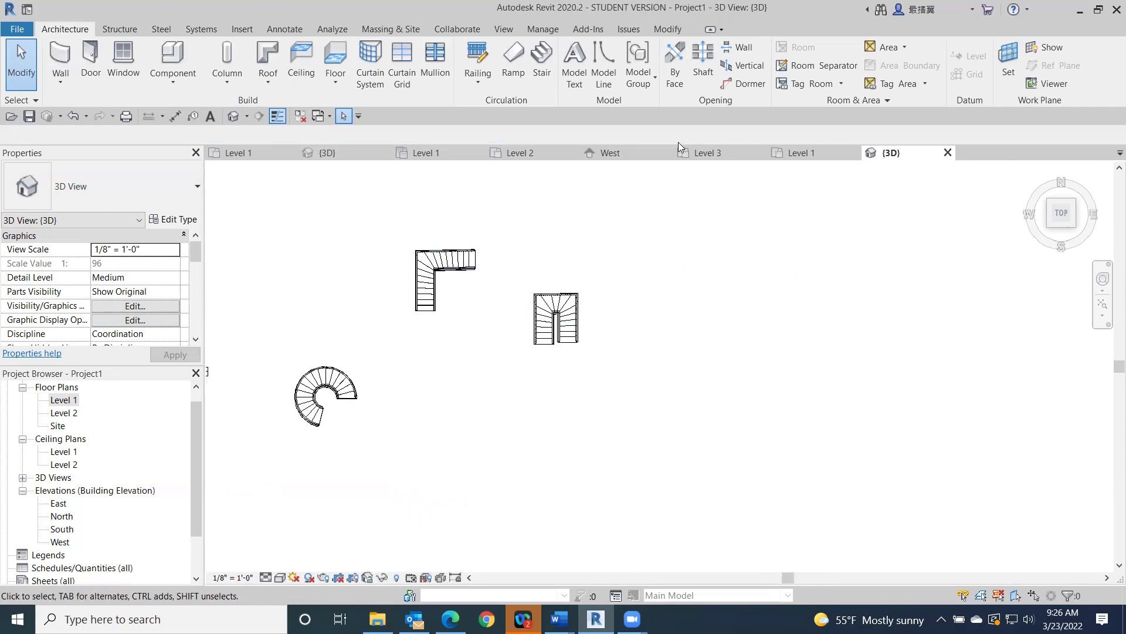
{"action": "left_click", "coordinate": [538, 59]}
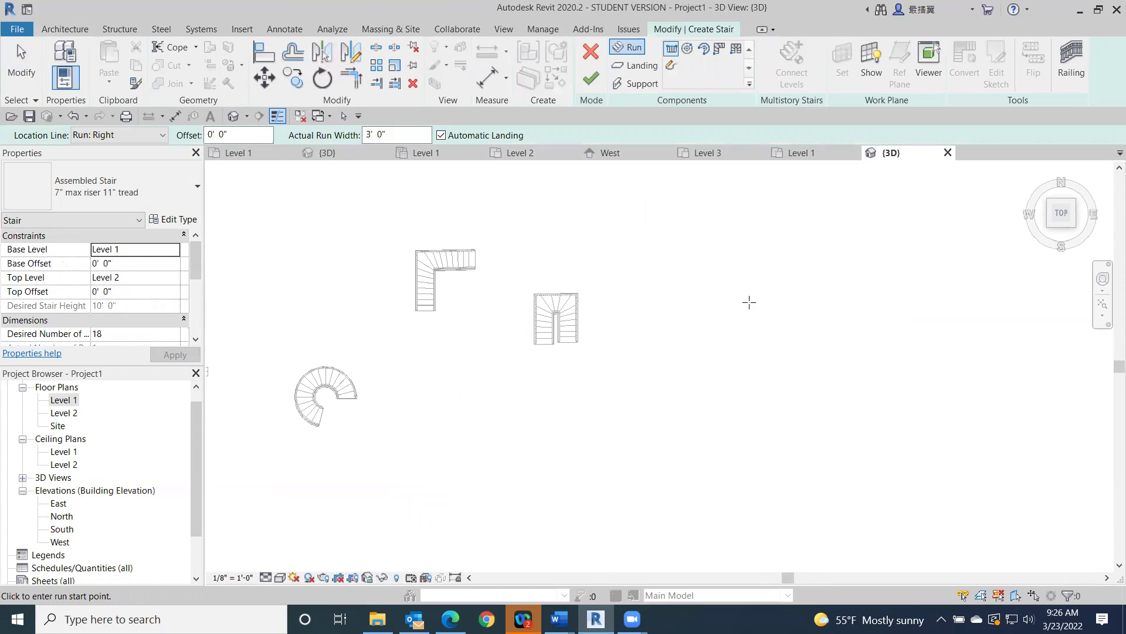
{"action": "middle_click_drag", "start_coordinate": [692, 342], "coordinate": [521, 330]}
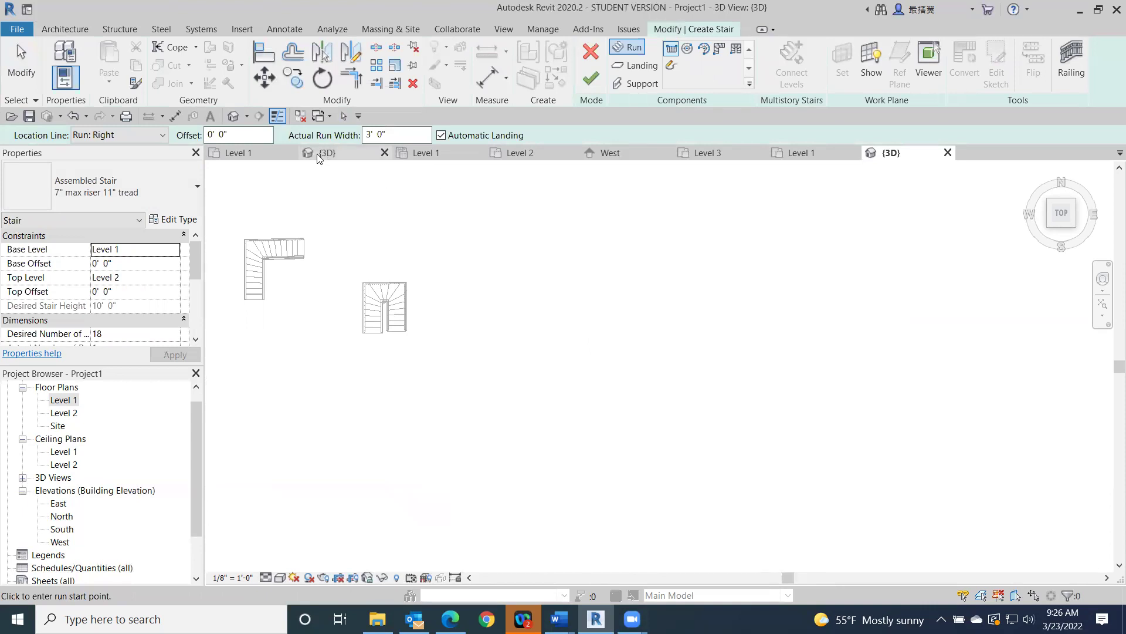
{"action": "left_click", "coordinate": [369, 131]}
{"action": "key", "text": "BackSpace"}
{"action": "type", "text": "4"}
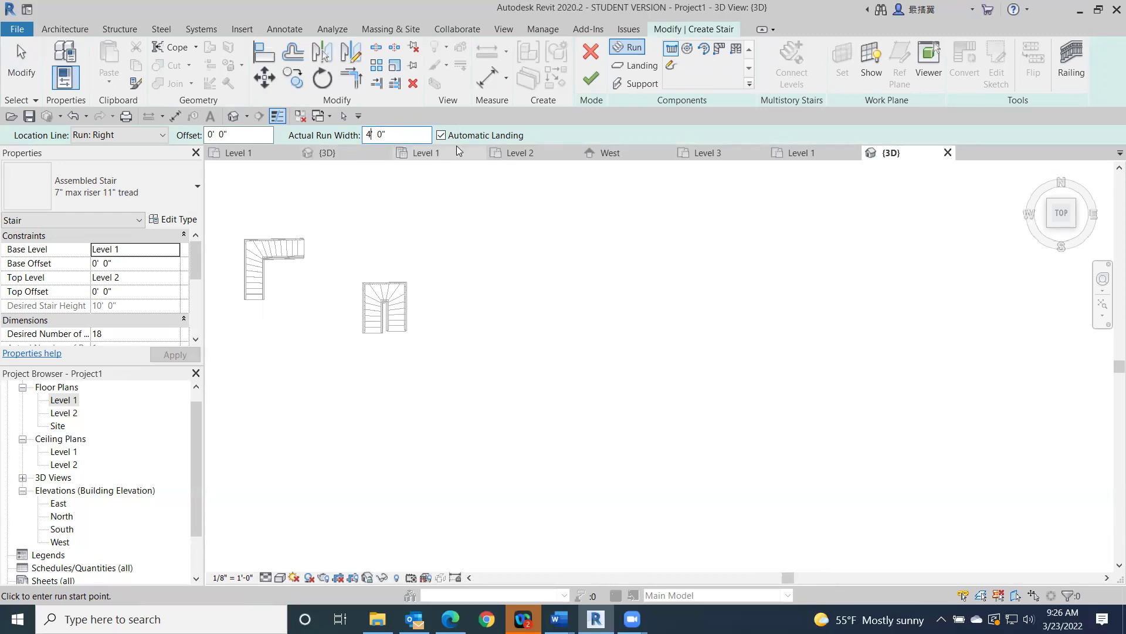
{"action": "left_click", "coordinate": [637, 417]}
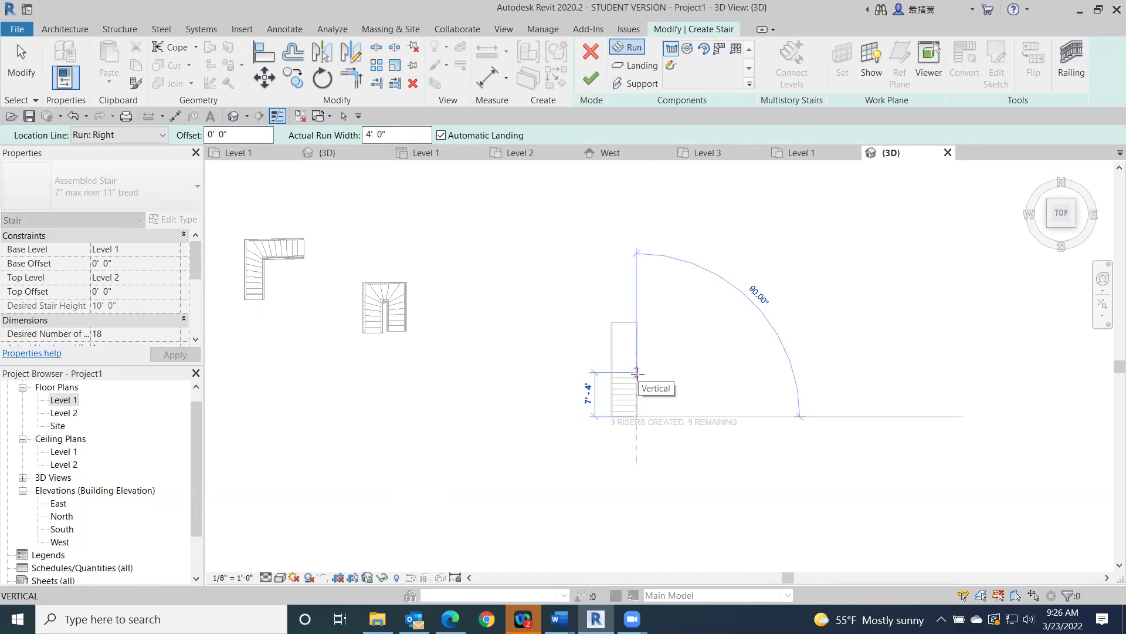
{"action": "left_click", "coordinate": [637, 373]}
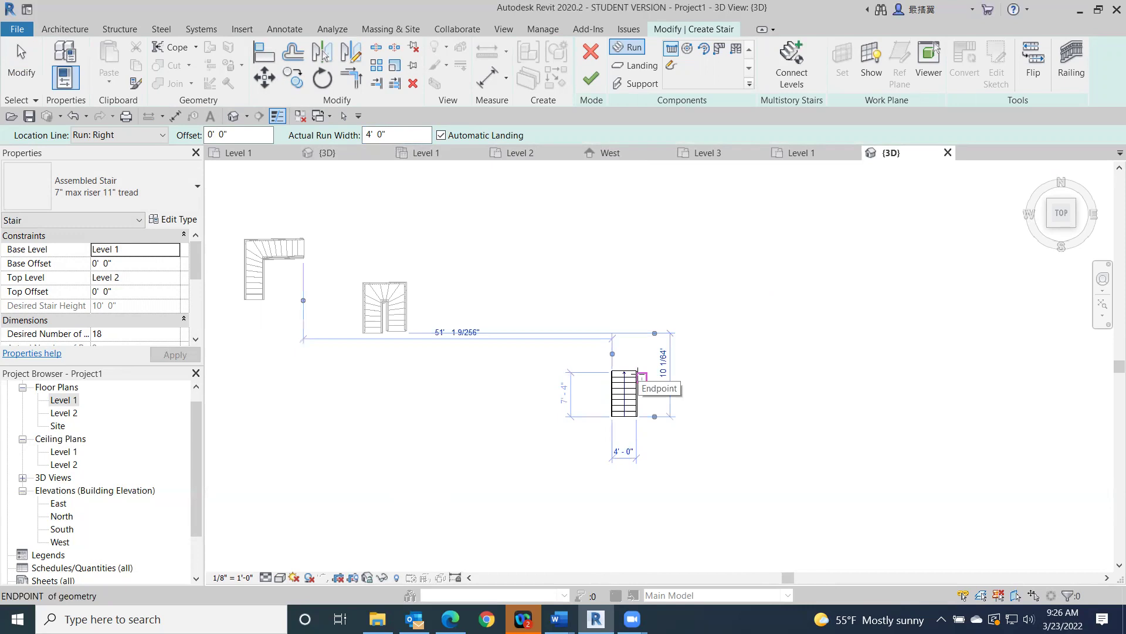
Add a parallel return run starting 11'-0" from the first run's left edge, using an automatic landing, and finish the stair
{"action": "scroll", "coordinate": [677, 378], "scroll_direction": "up", "scroll_amount": 2}
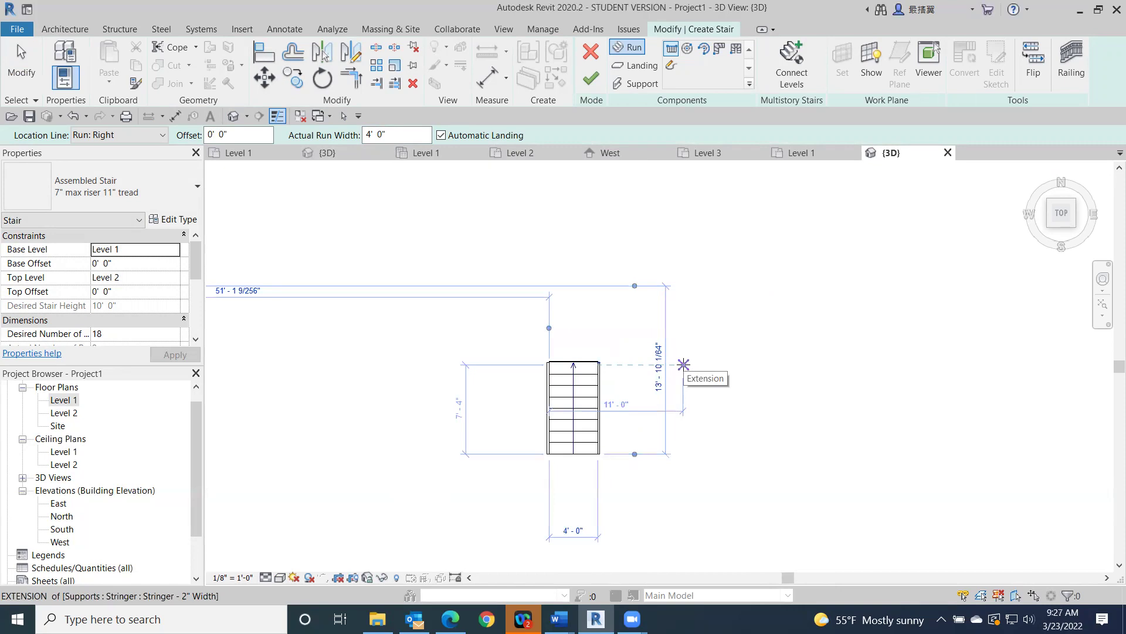
{"action": "left_click", "coordinate": [683, 364]}
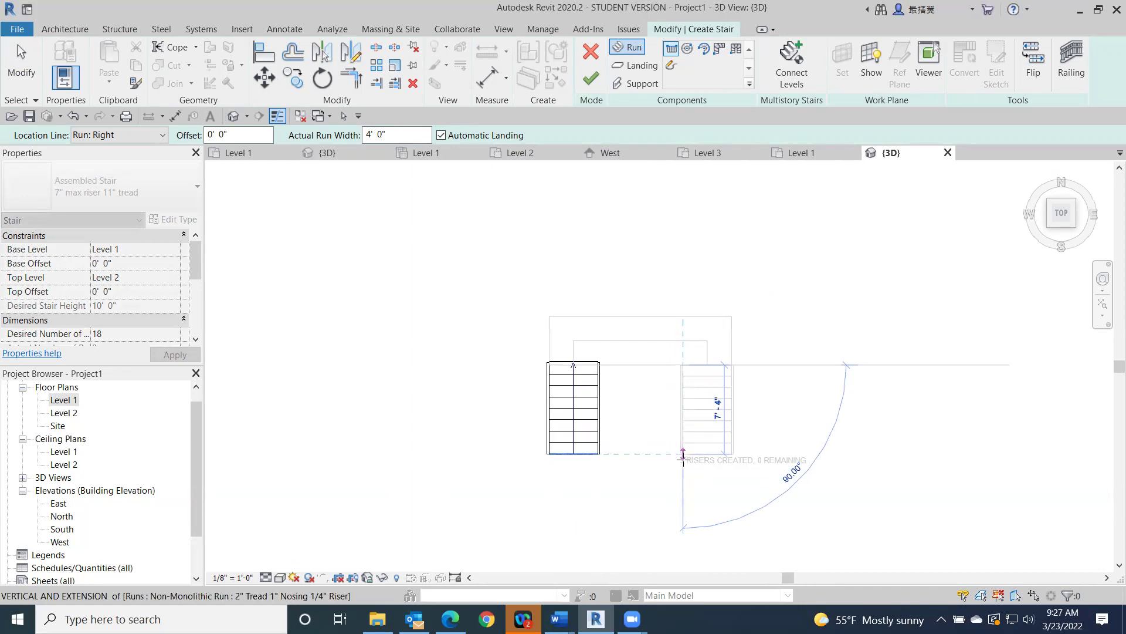
{"action": "left_click", "coordinate": [687, 472]}
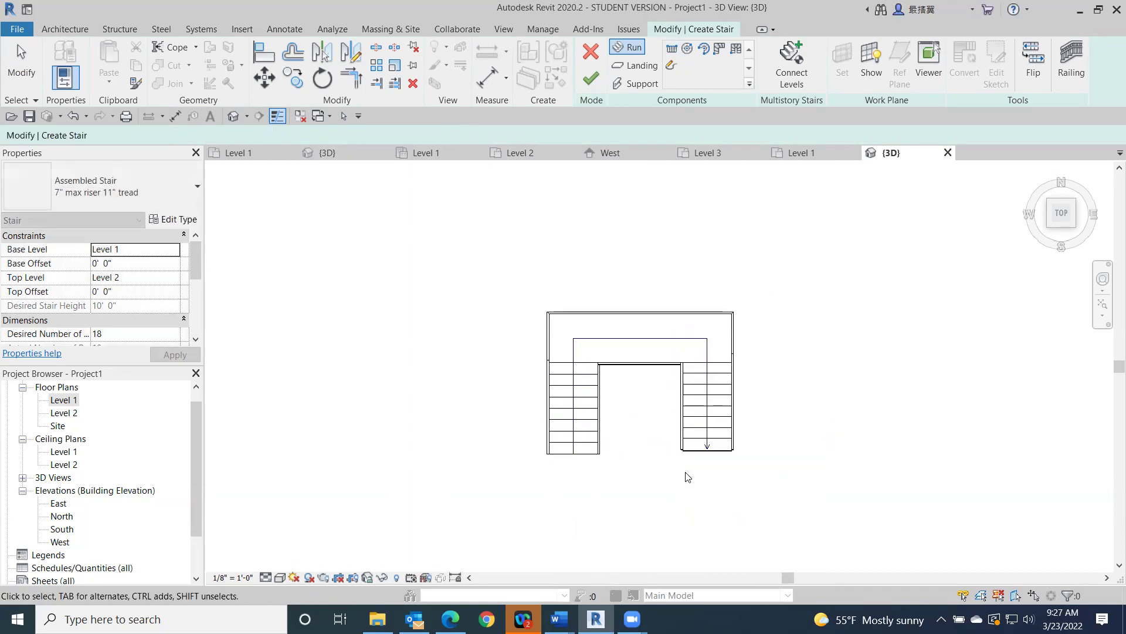
{"action": "key", "text": "Escape"}
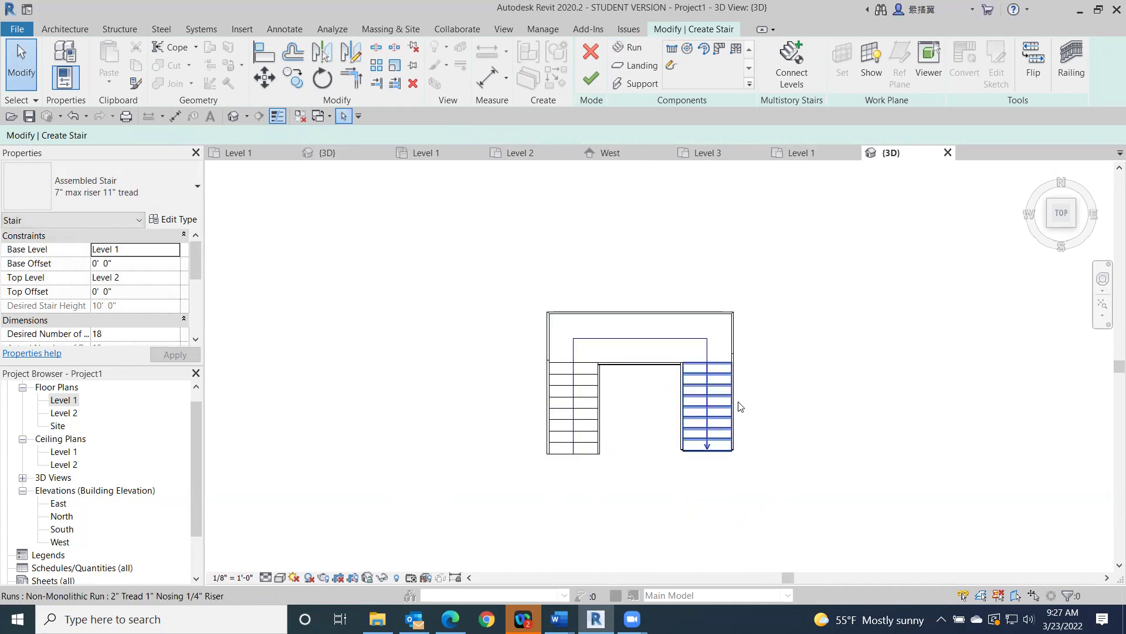
{"action": "left_click", "coordinate": [594, 80]}
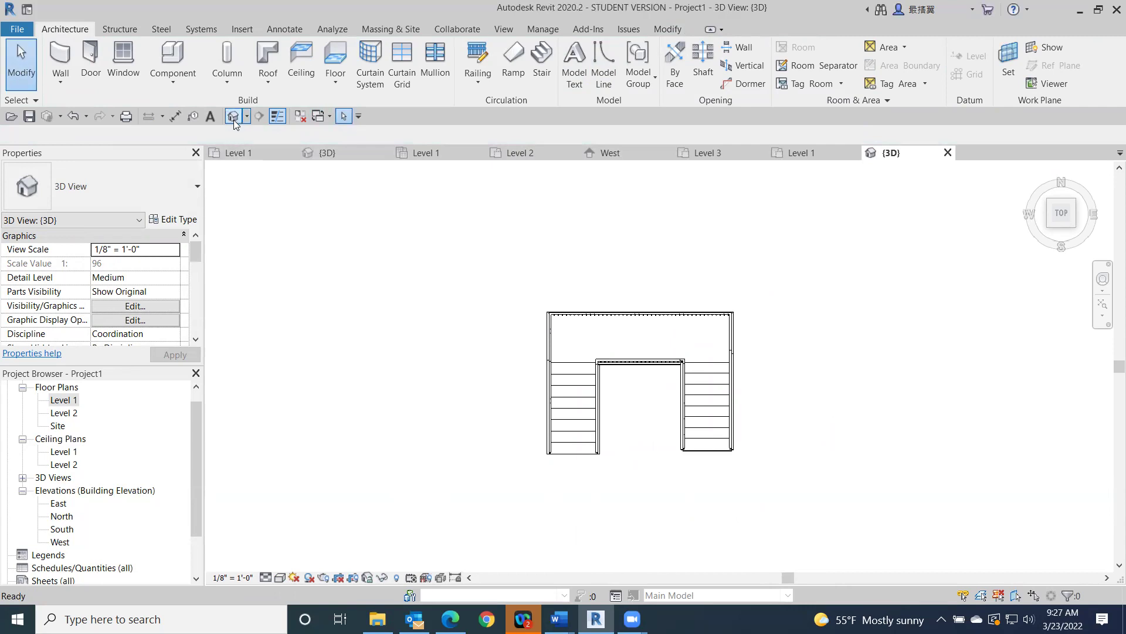
Examine the landing stair beside the other stairs in 3D, from the front and from the back right, ending on a close-up
{"action": "left_click_drag", "start_coordinate": [1065, 218], "coordinate": [1092, 206]}
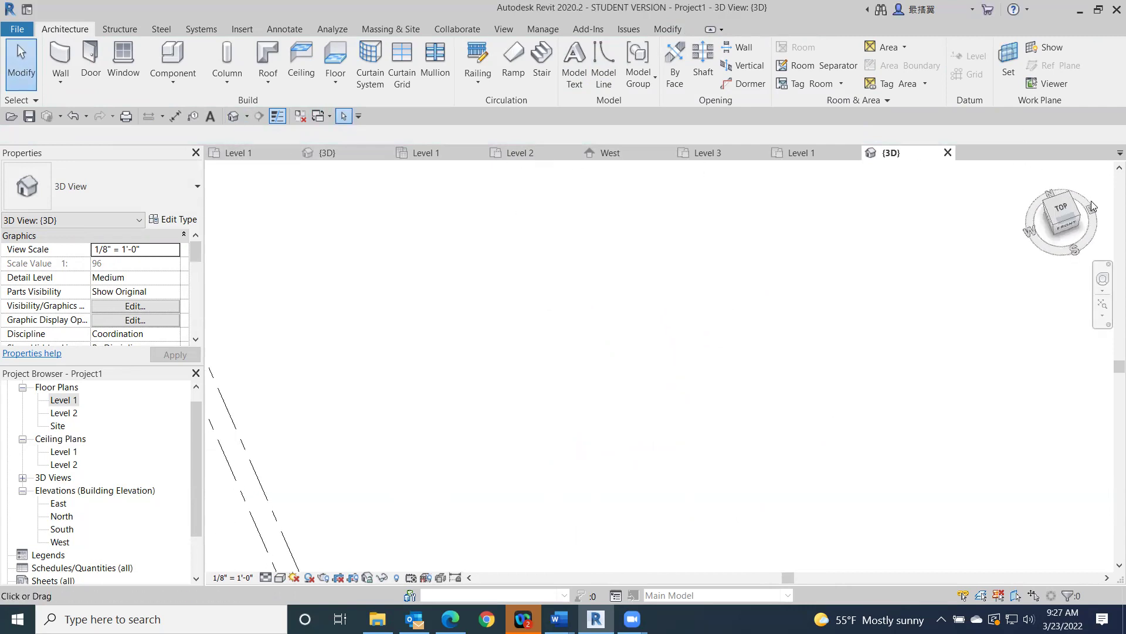
{"action": "scroll", "coordinate": [816, 469], "scroll_direction": "down", "scroll_amount": 5}
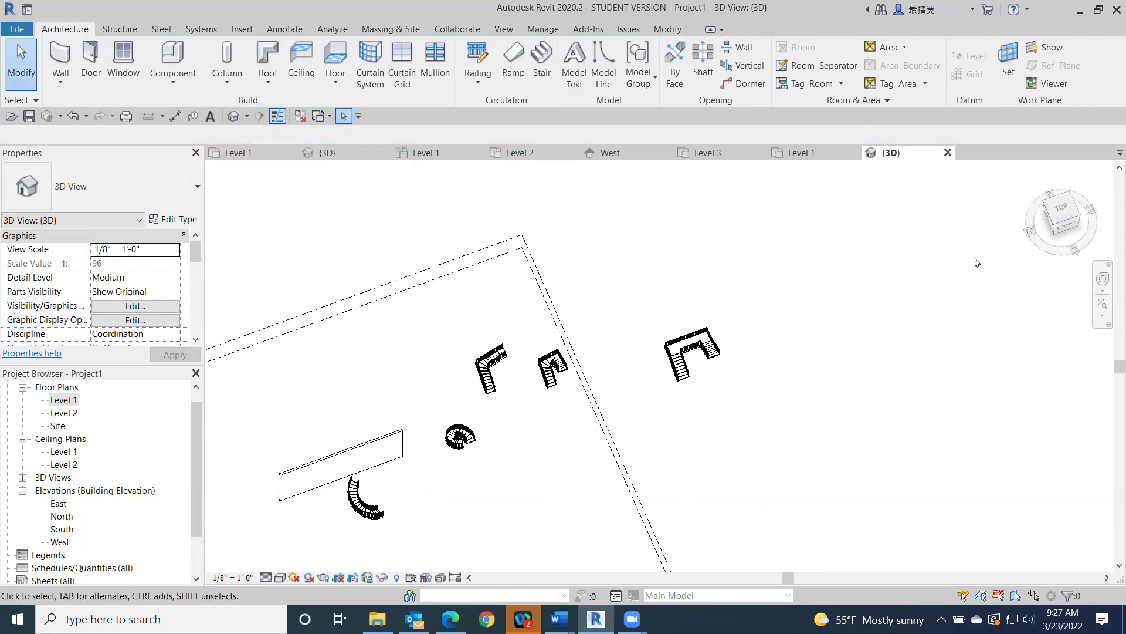
{"action": "left_click", "coordinate": [1069, 224]}
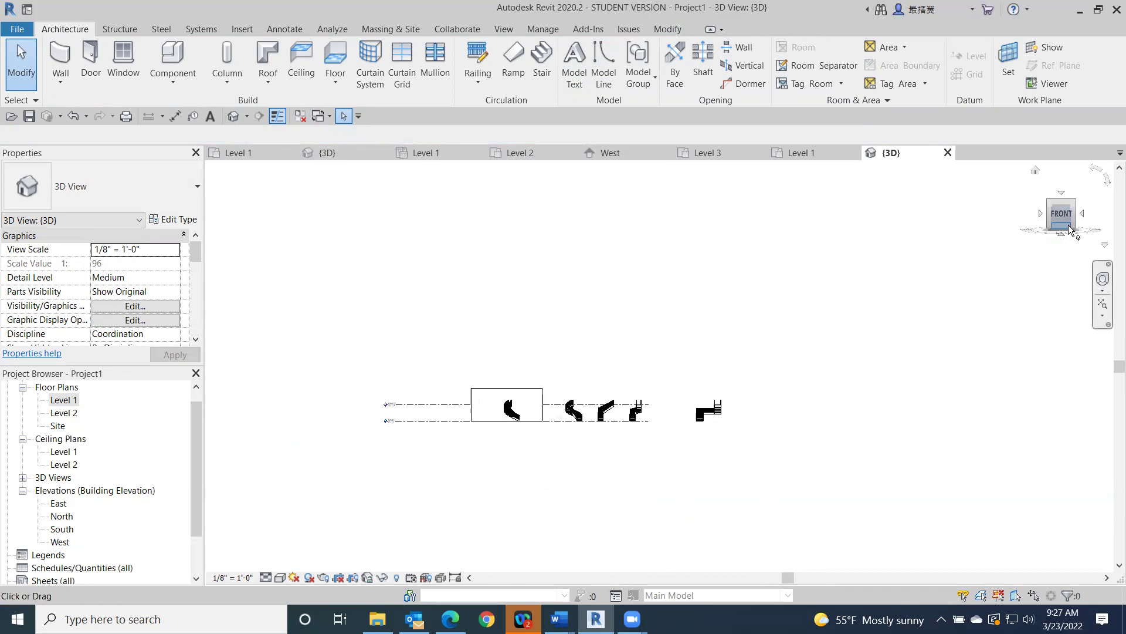
{"action": "scroll", "coordinate": [837, 389], "scroll_direction": "up", "scroll_amount": 5}
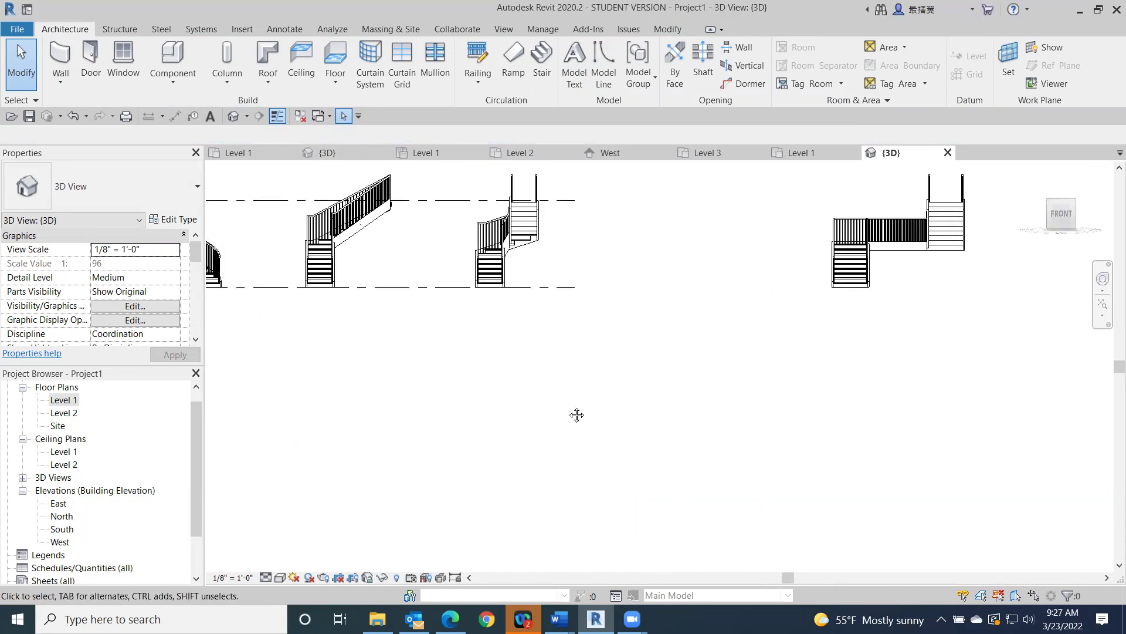
{"action": "middle_click_drag", "start_coordinate": [577, 414], "coordinate": [536, 398]}
{"action": "mouse_move", "coordinate": [1049, 206]}
{"action": "left_mouse_down"}
{"action": "mouse_move", "coordinate": [1076, 222]}
{"action": "mouse_move", "coordinate": [1065, 216]}
{"action": "left_mouse_up"}
{"action": "left_click", "coordinate": [1062, 214]}
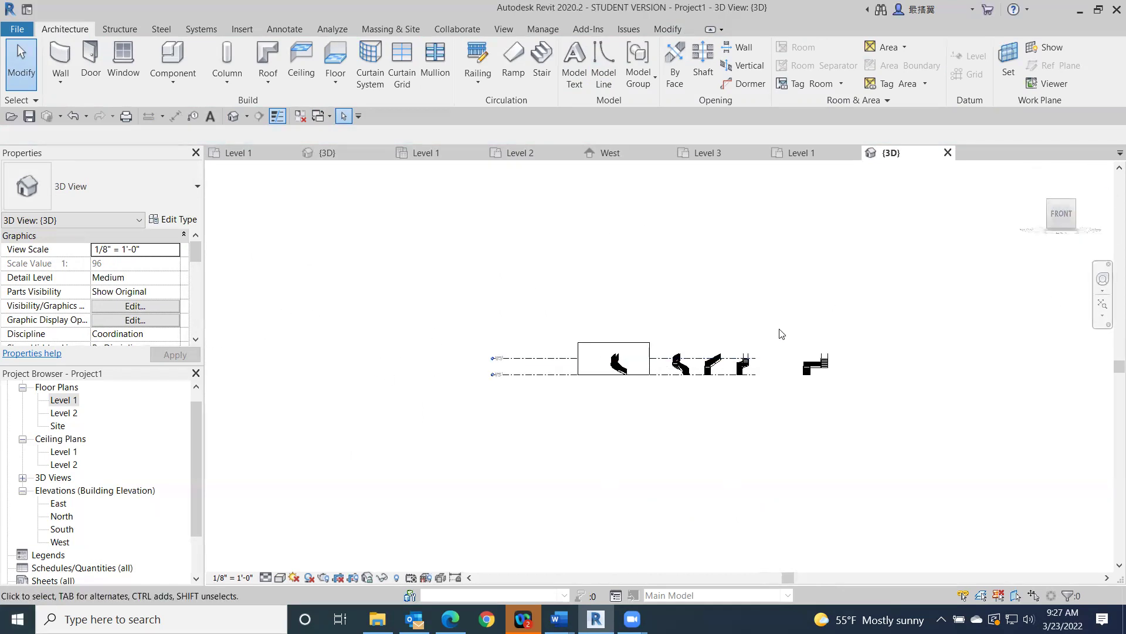
{"action": "left_click_drag", "start_coordinate": [1049, 215], "coordinate": [980, 253]}
{"action": "left_click_drag", "start_coordinate": [1064, 213], "coordinate": [855, 209]}
{"action": "scroll", "coordinate": [576, 414], "scroll_direction": "up", "scroll_amount": 3}
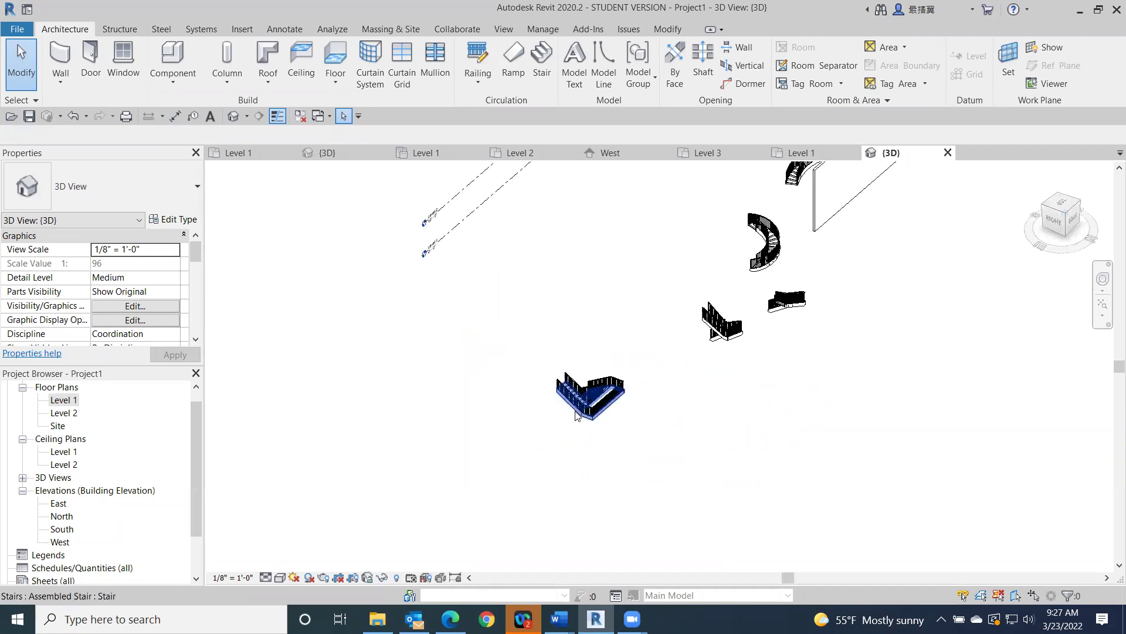
{"action": "scroll", "coordinate": [576, 414], "scroll_direction": "up", "scroll_amount": 4}
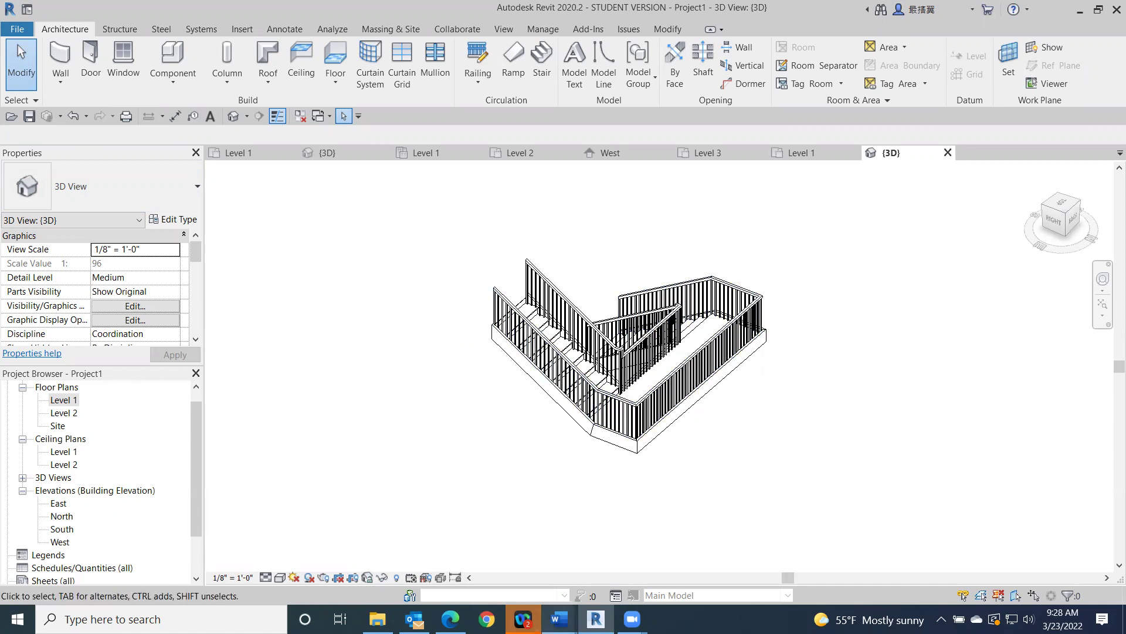
Close the inactive views, then close the stair project without saving its changes
{"action": "mouse_move", "coordinate": [559, 619]}
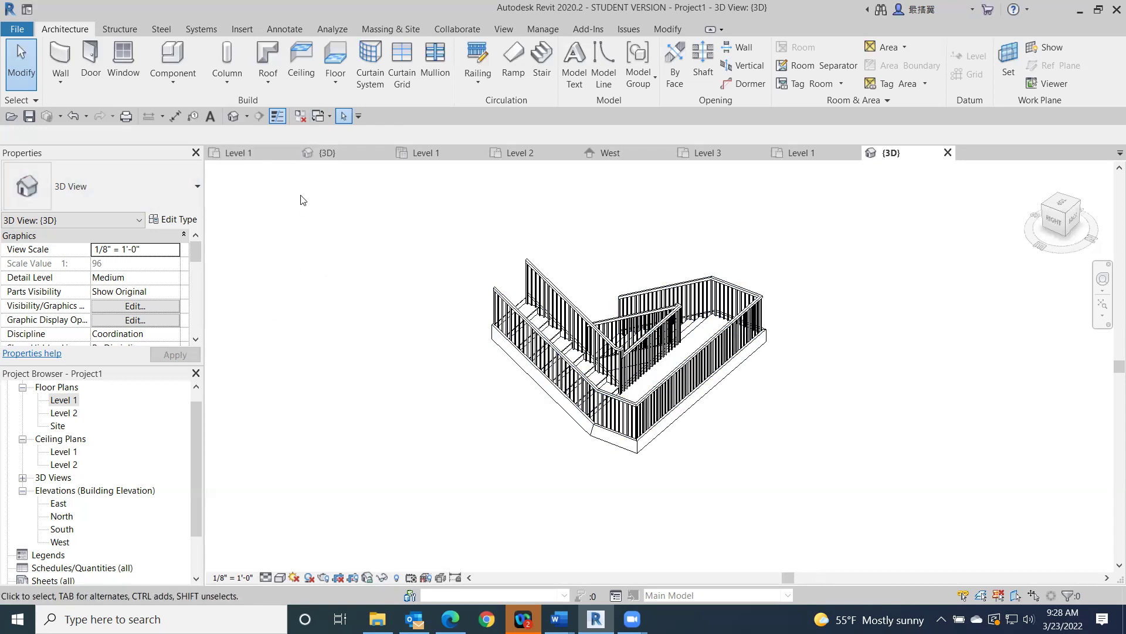
{"action": "left_click", "coordinate": [303, 117]}
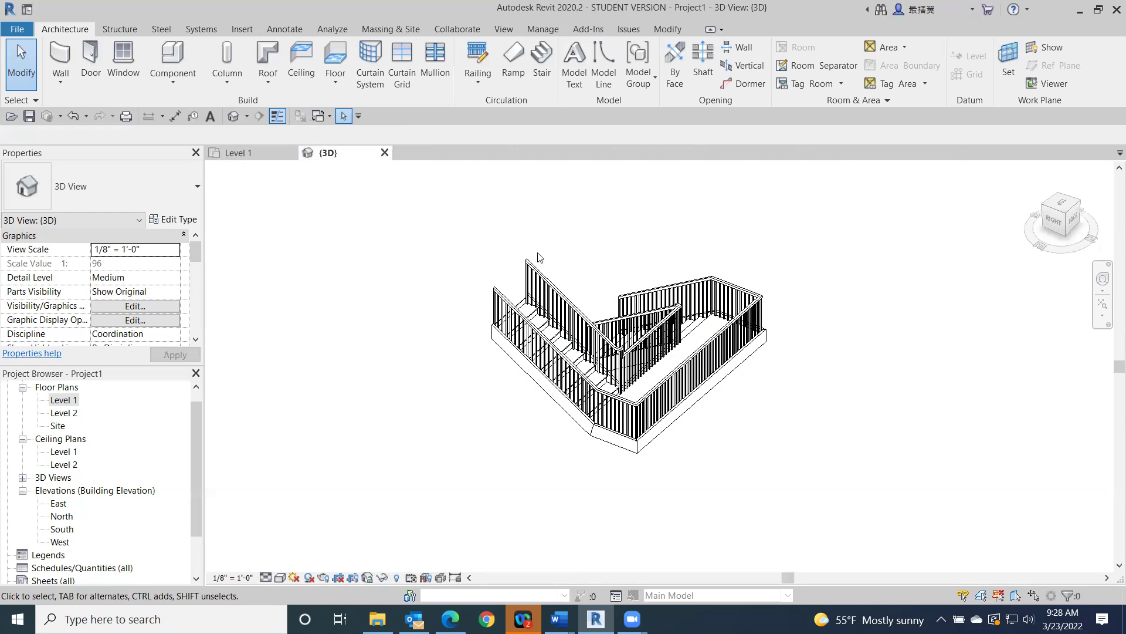
{"action": "left_click", "coordinate": [384, 152]}
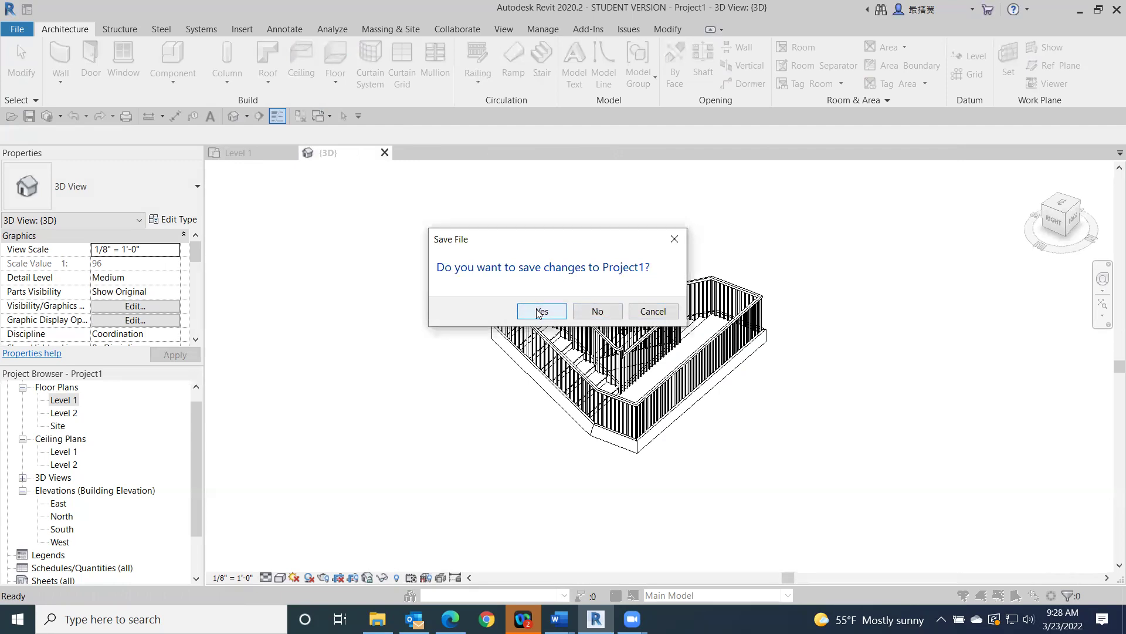
{"action": "left_click", "coordinate": [597, 312]}
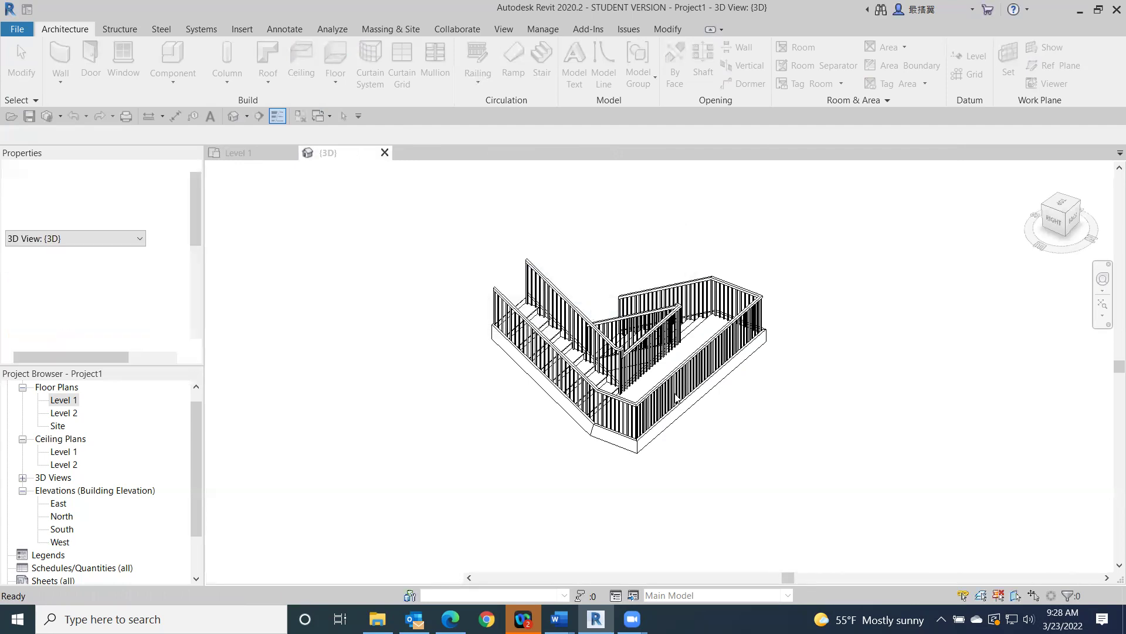